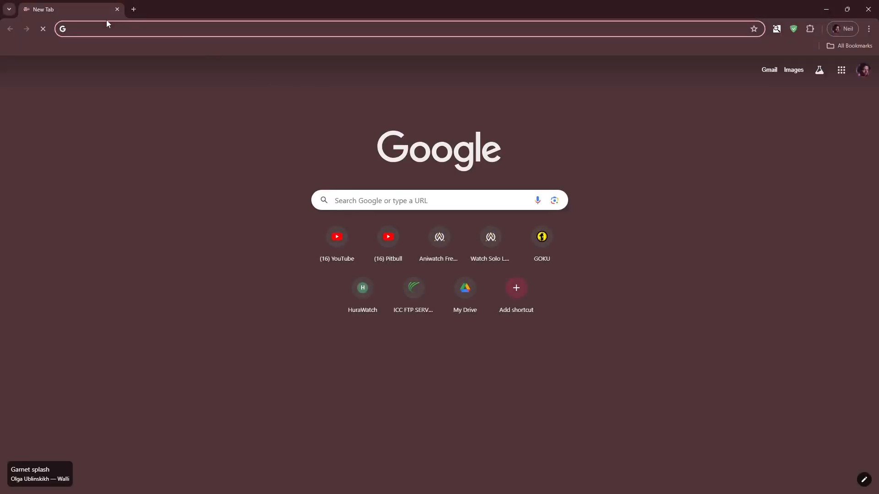
- Open the Pexels free stock videos page in the browser
click(105, 28)
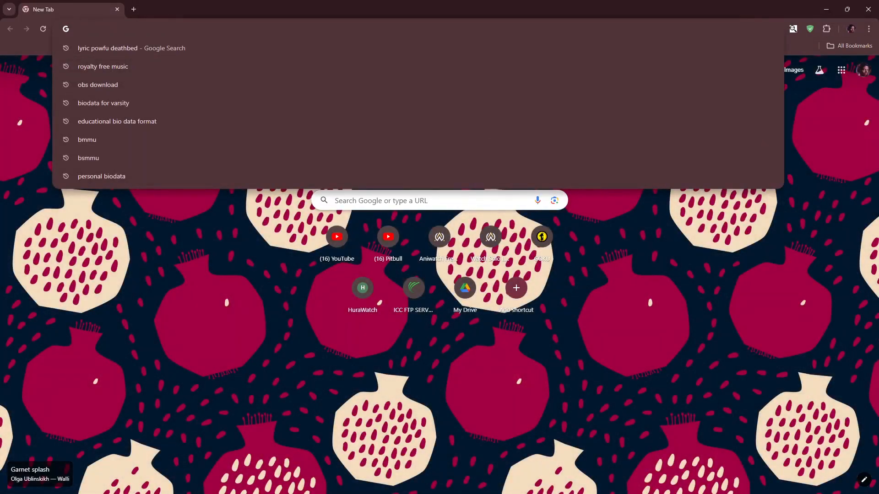
text(pexels.com/videos/)
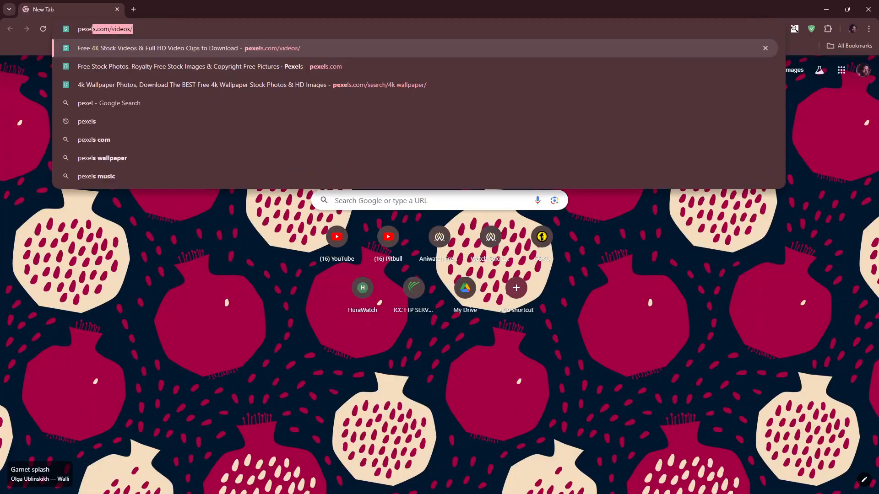
key(Return)
- Browse the trending free stock videos on Pexels
scroll(369, 149, down, 7)
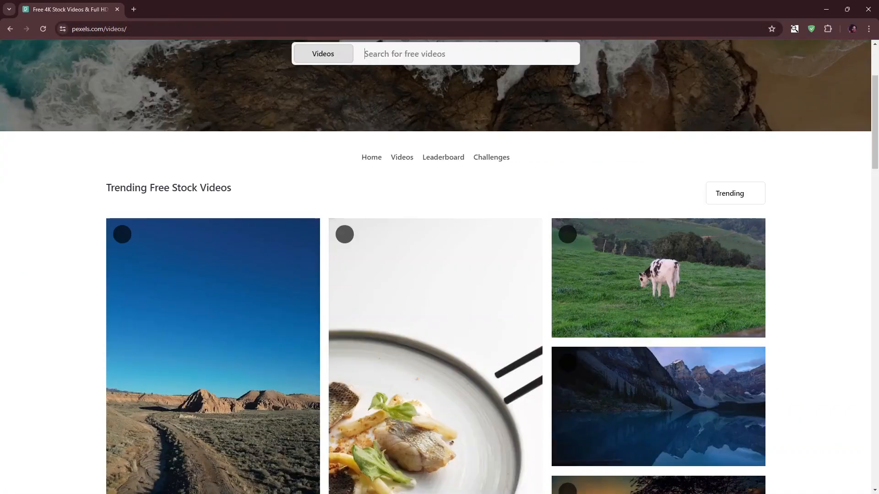
scroll(505, 196, down, 15)
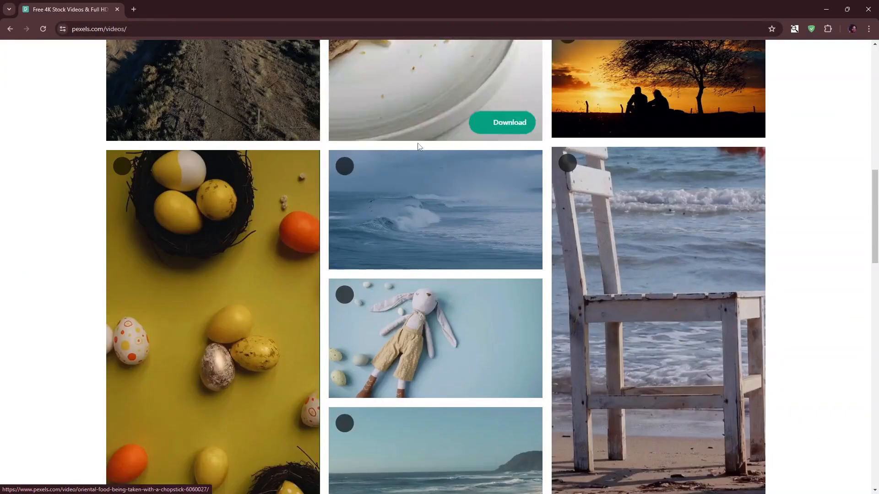
scroll(537, 300, down, 13)
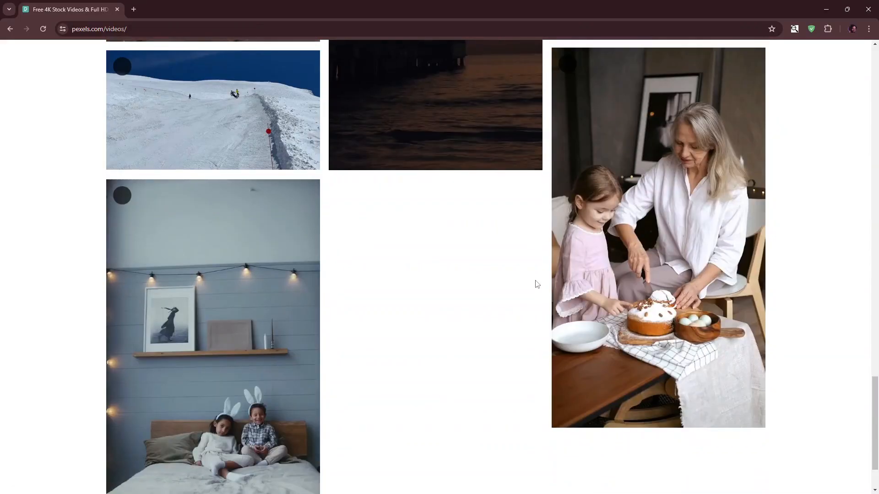
key(Home)
scroll(537, 285, down, 6)
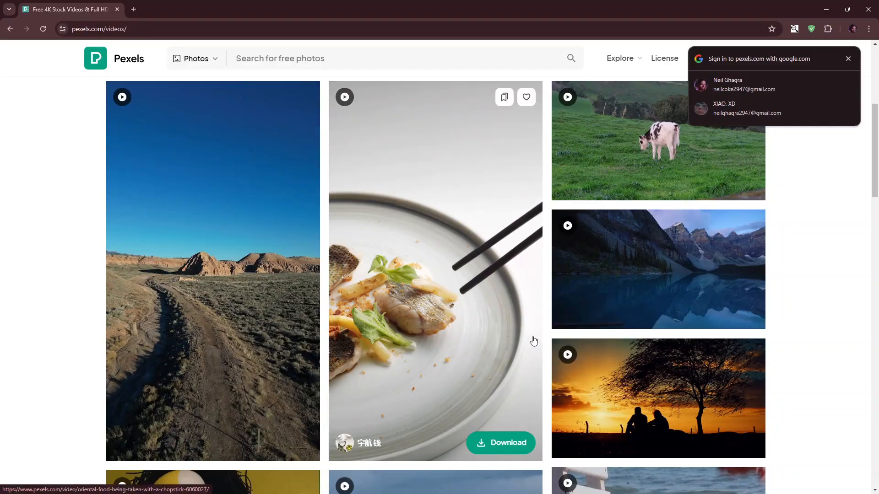
scroll(408, 332, down, 10)
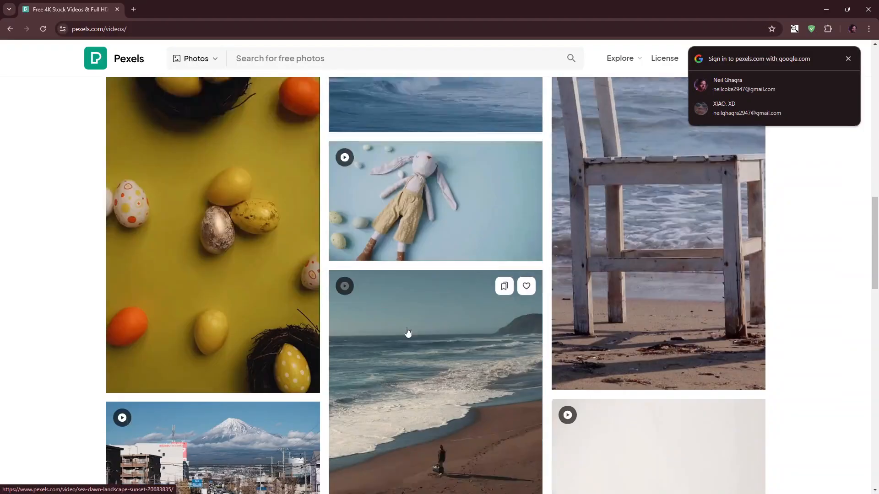
scroll(408, 333, down, 5)
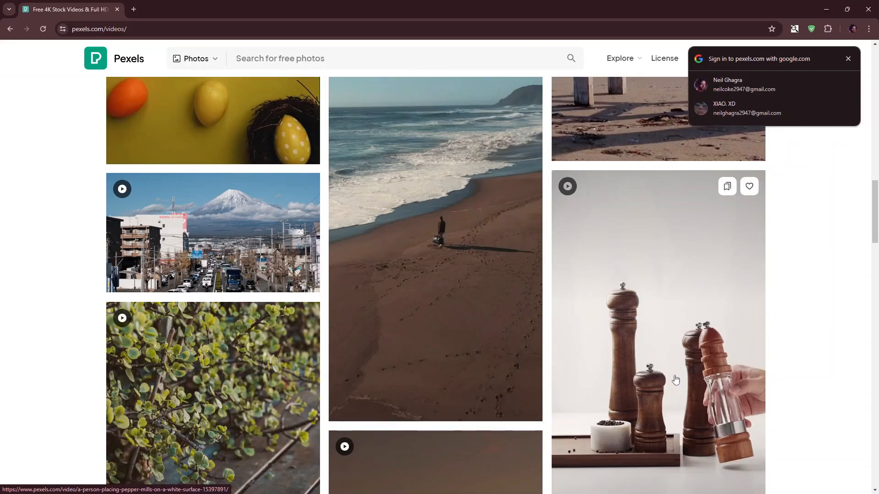
scroll(698, 404, down, 2)
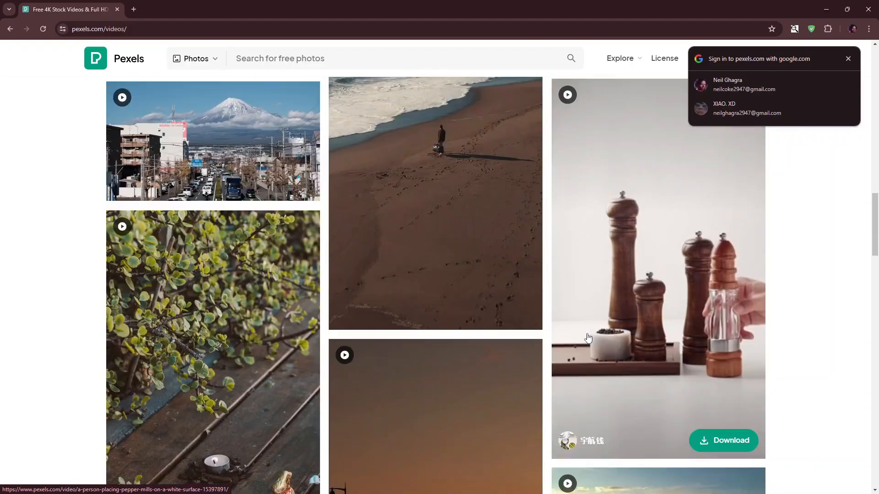
scroll(314, 308, down, 10)
scroll(231, 270, down, 6)
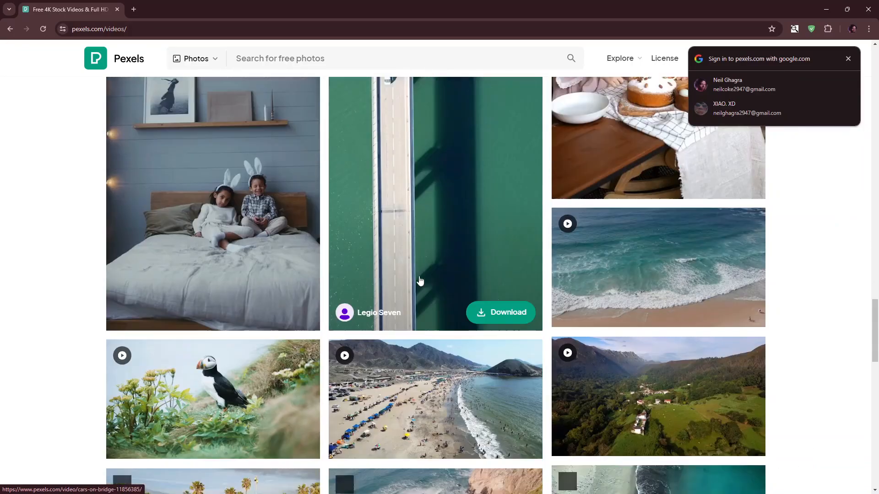
scroll(436, 181, down, 1)
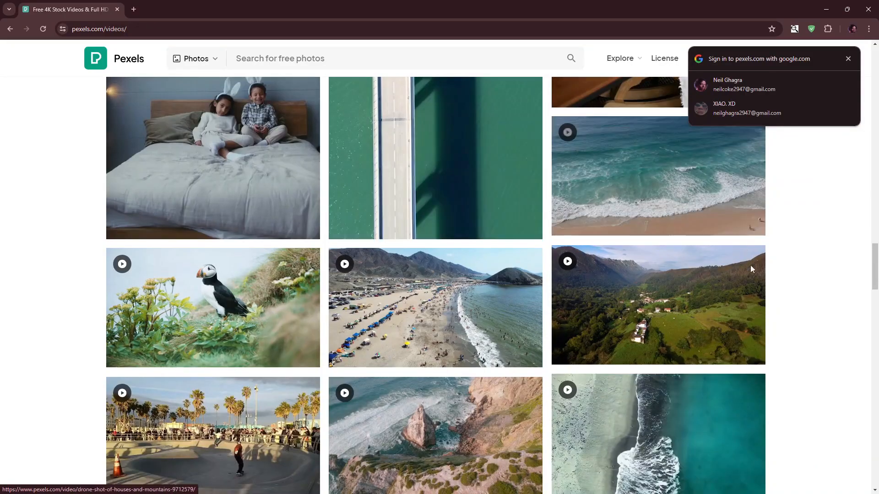
scroll(355, 324, down, 4)
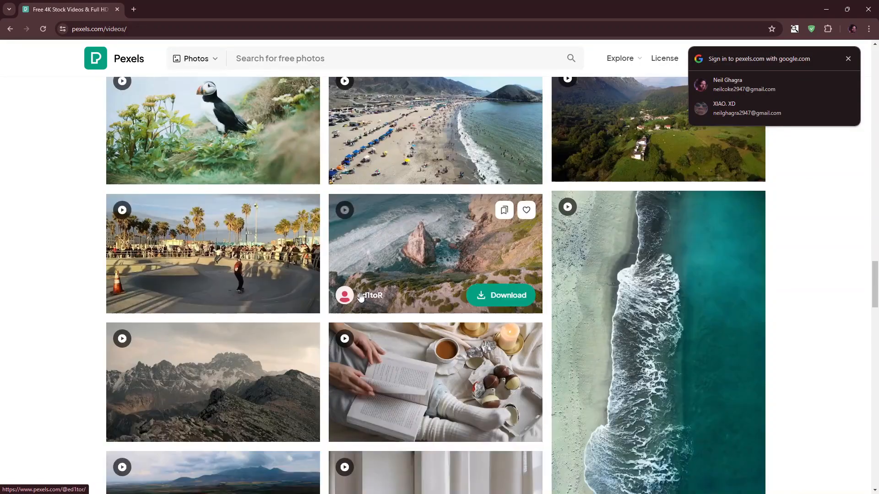
- Download the aerial rocky coastline video and check its progress in the download list
click(518, 296)
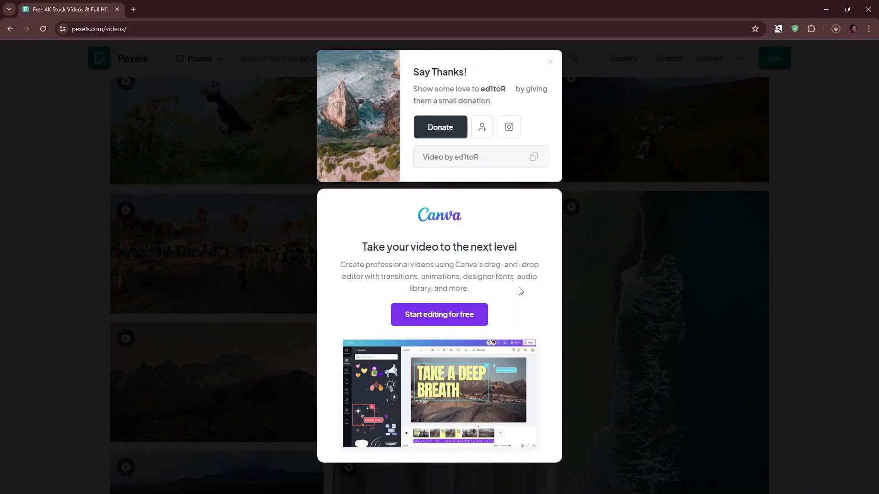
click(836, 30)
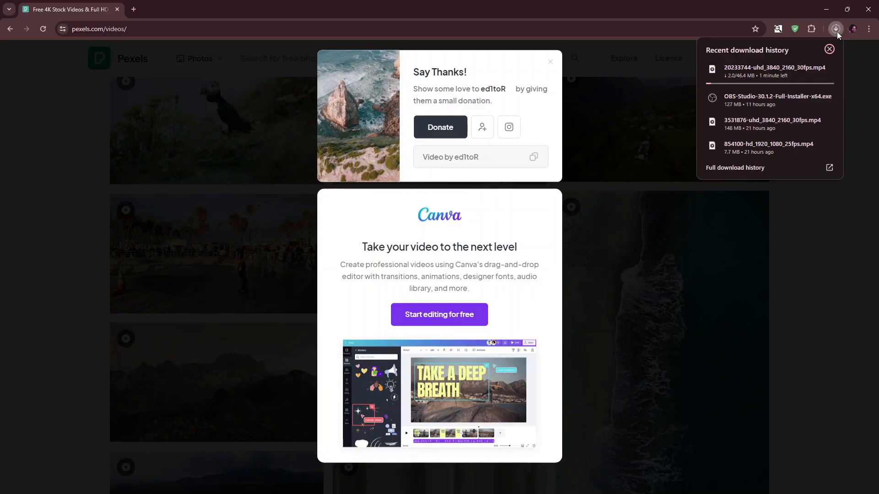
click(861, 95)
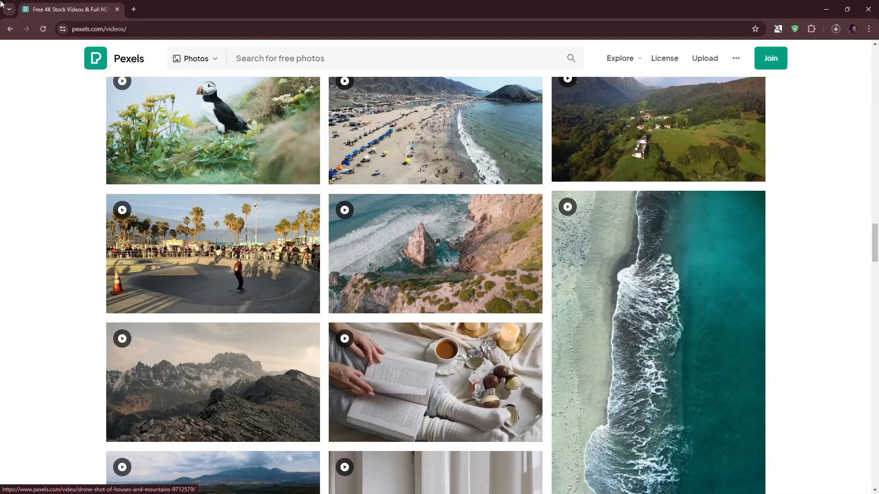
- Open unsplash.com in a new tab
click(133, 9)
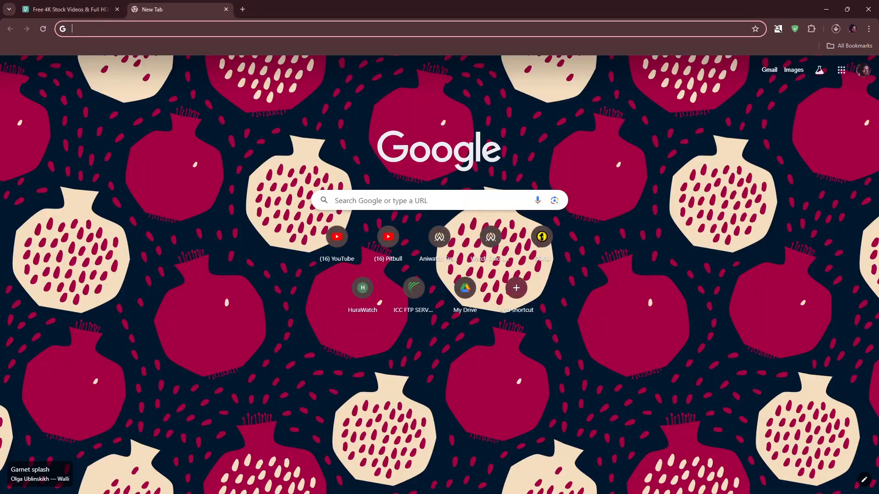
text(unsplash.com)
key(Return)
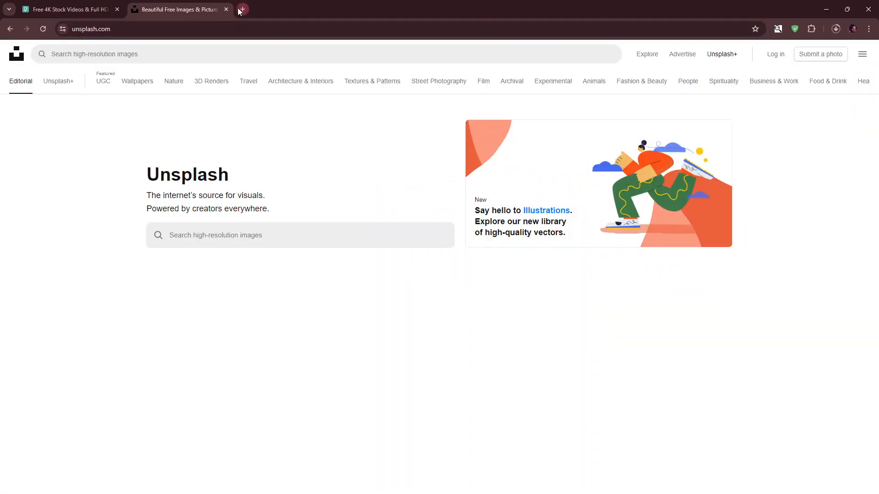
- Open freepik.com in a new tab
click(242, 9)
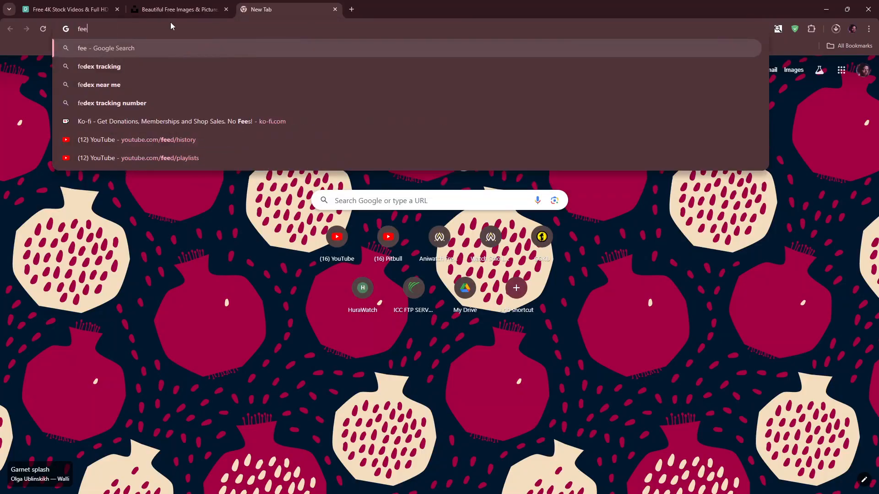
text(freepik)
key(Return)
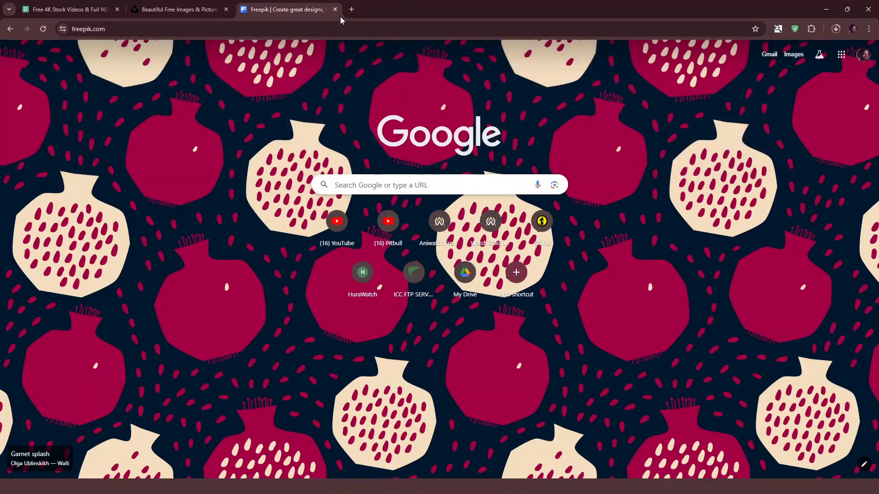
- Browse the free images on the Unsplash tab
click(179, 10)
scroll(430, 349, down, 4)
scroll(430, 349, down, 5)
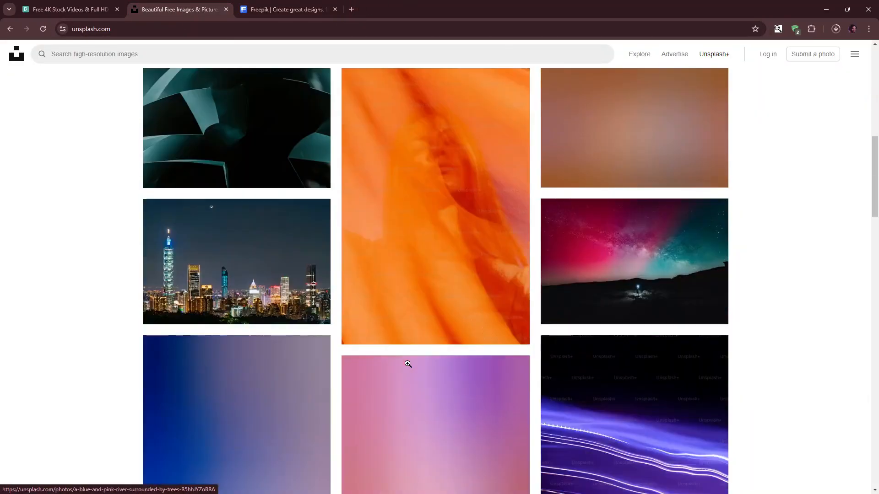
scroll(408, 363, up, 5)
scroll(412, 348, down, 14)
scroll(422, 349, up, 18)
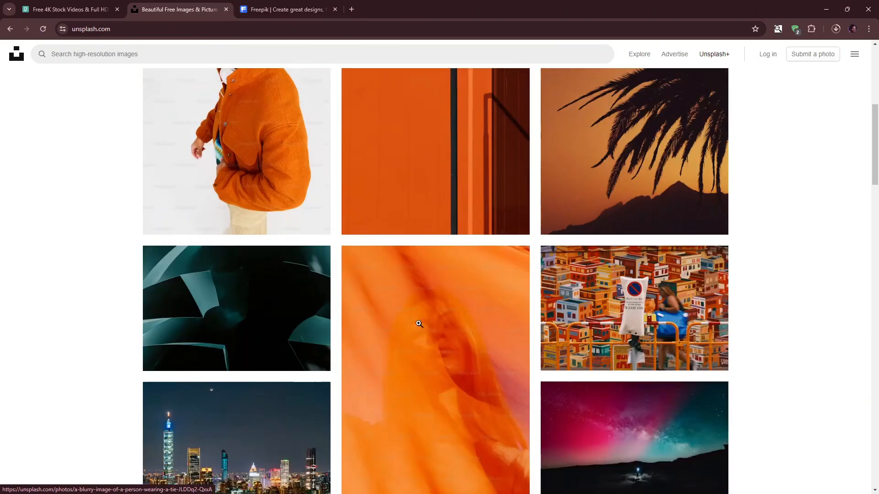
- Browse the content categories on the Freepik home page
click(288, 9)
scroll(673, 281, down, 12)
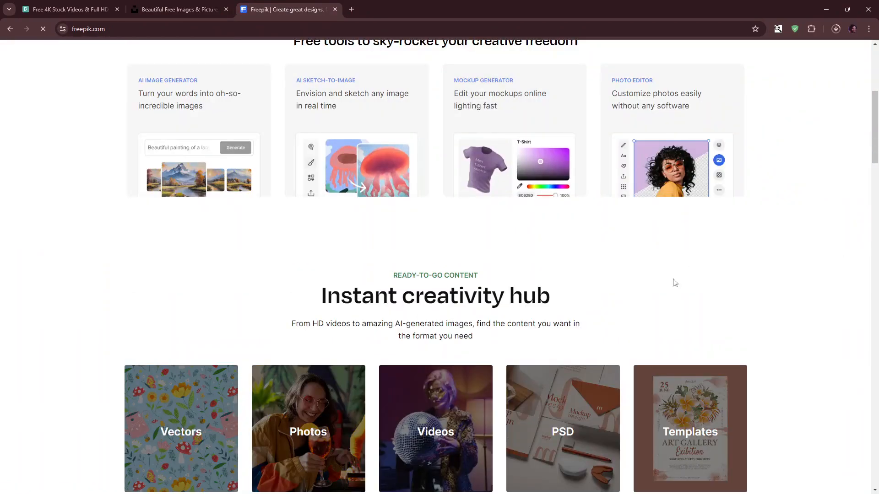
scroll(219, 196, up, 4)
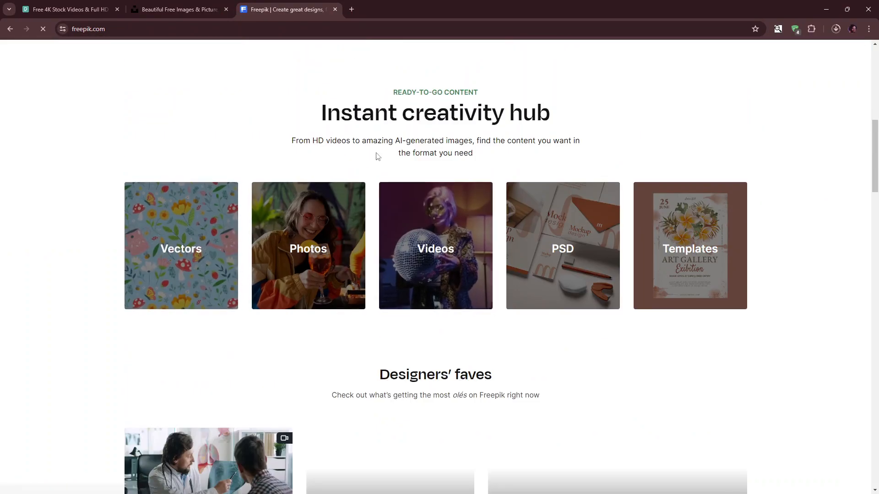
scroll(340, 225, up, 8)
- Open the Pixabay royalty-free music page in a new tab and check the download list
click(352, 8)
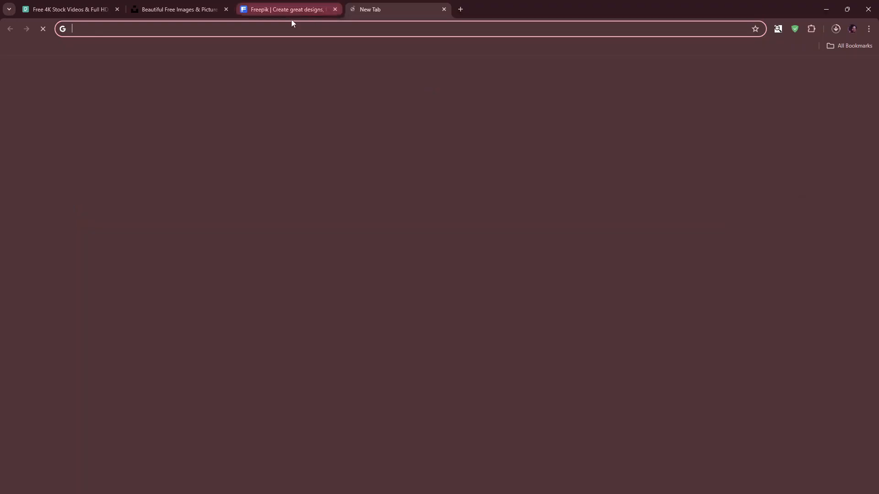
text(pixabay.com/music/)
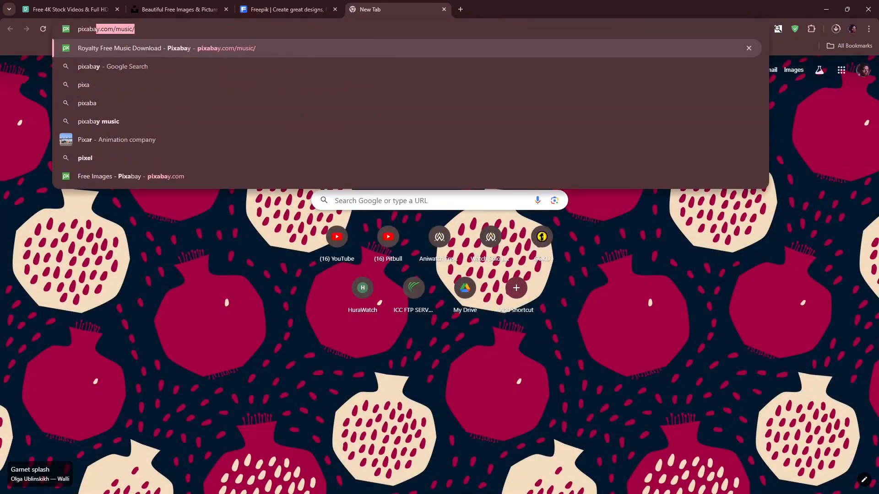
key(Return)
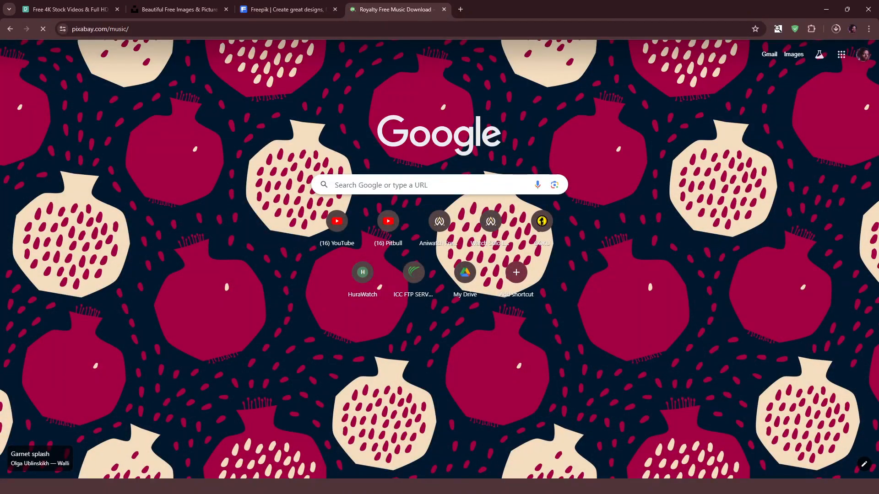
scroll(373, 145, down, 3)
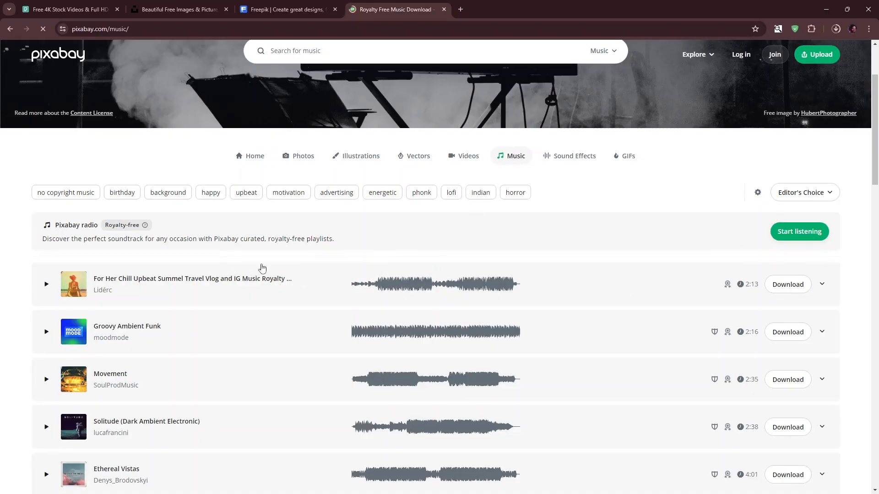
click(835, 29)
click(836, 29)
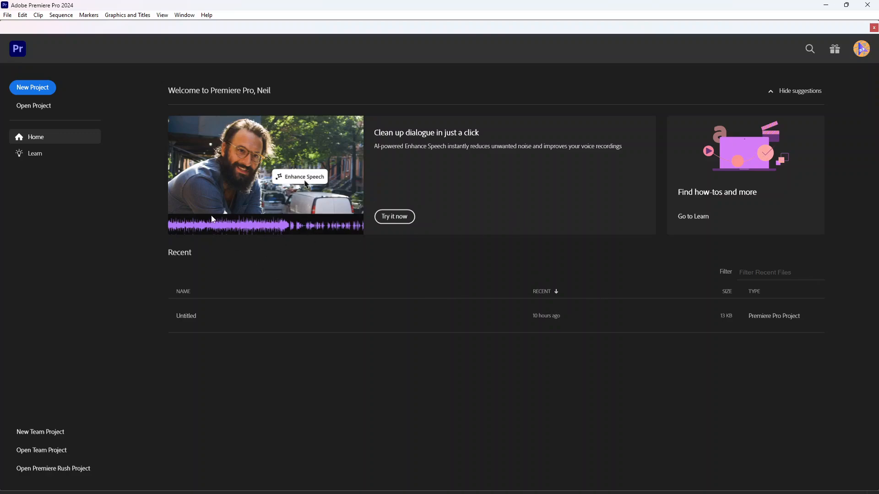
- Start a new project and select the downloaded 20233744-uhd video in Desktop > Social Media Video PP,AE,C > Ressource
click(34, 87)
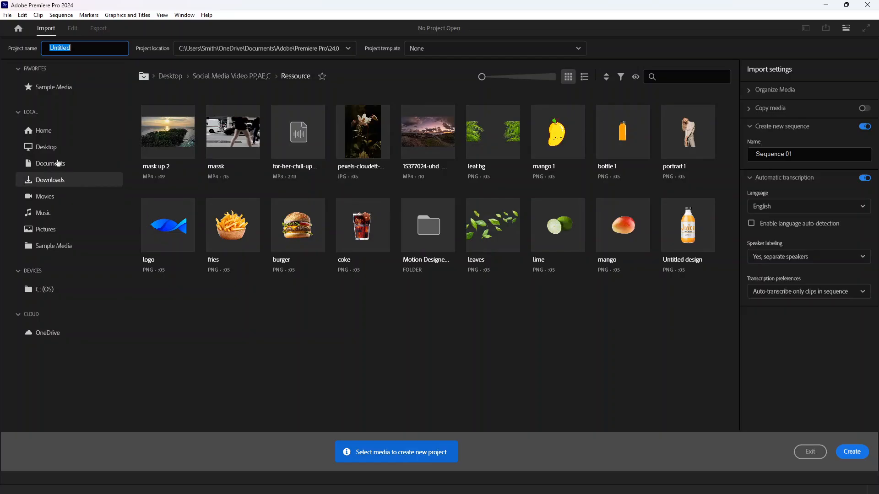
click(41, 128)
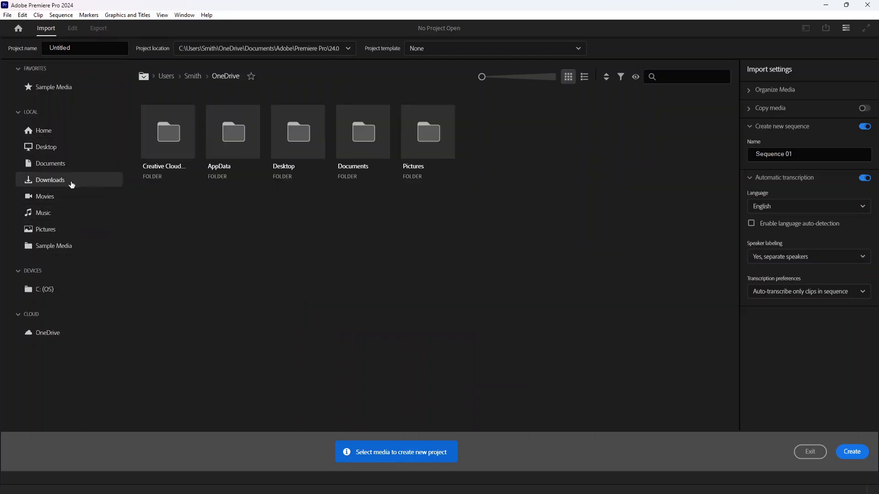
click(65, 149)
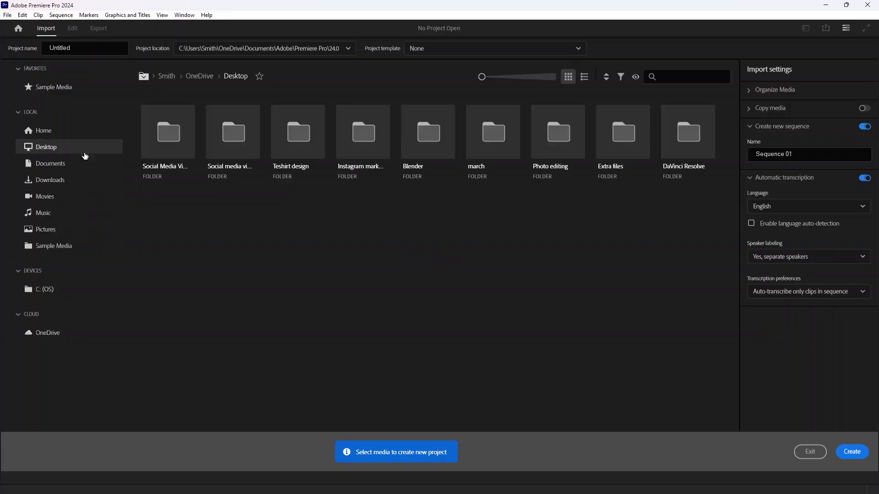
double_click(234, 144)
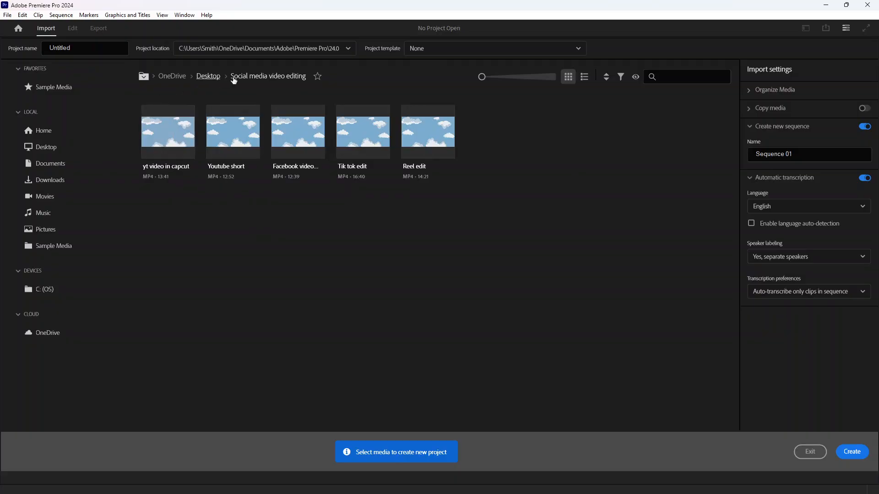
click(207, 77)
double_click(184, 144)
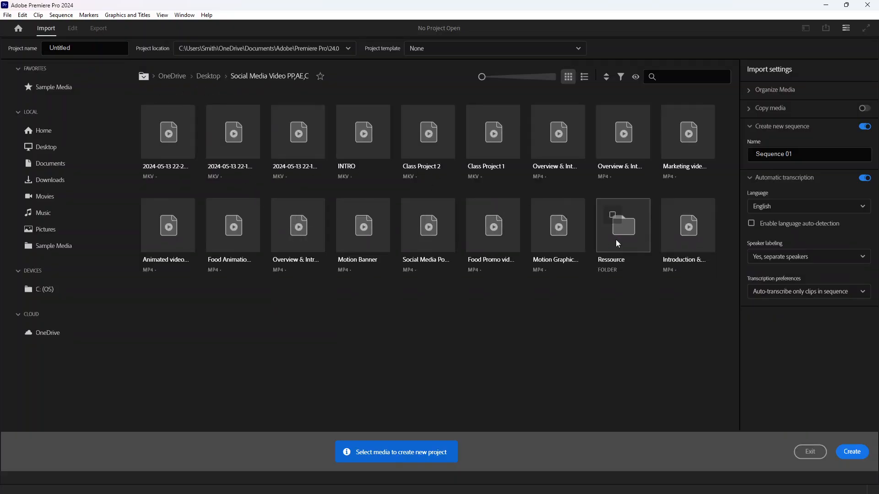
double_click(615, 218)
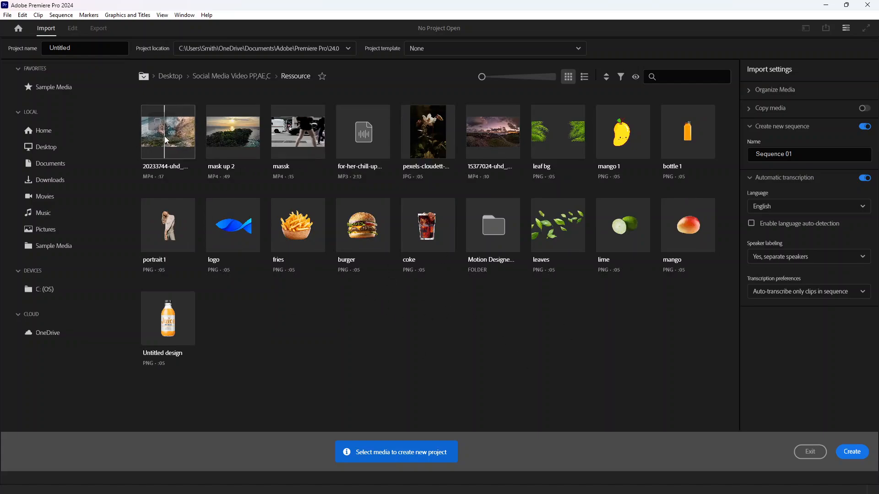
click(155, 126)
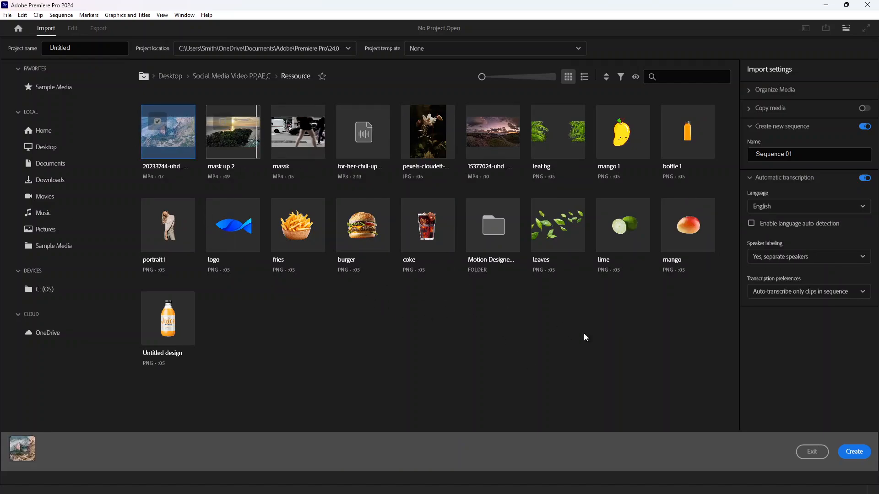
- Create the project, replacing the existing project file of the same name
click(850, 453)
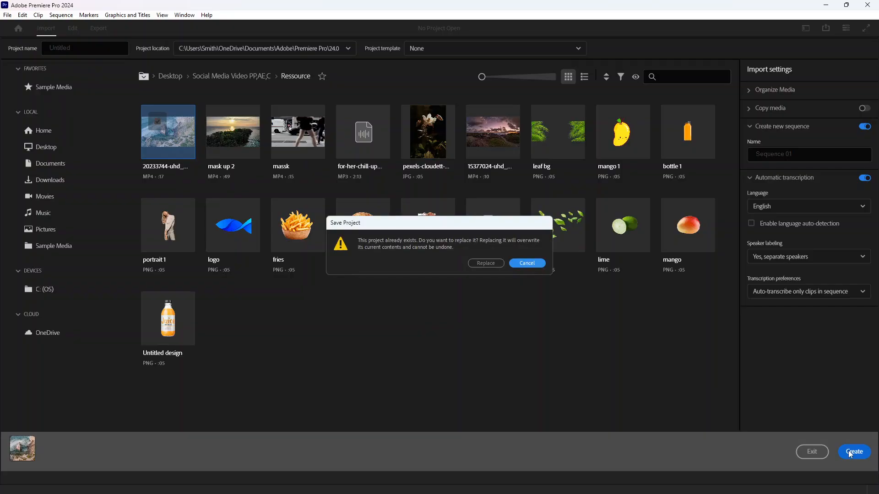
click(485, 263)
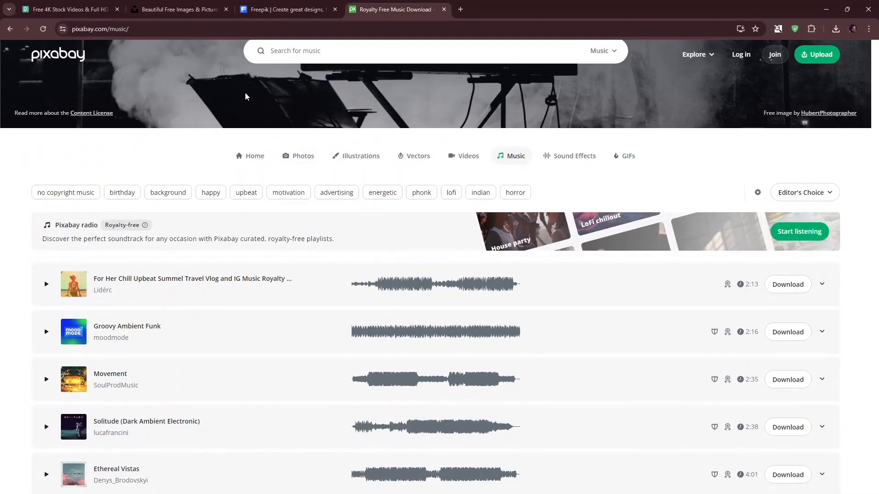
- Browse the free videos on the Pexels tab
click(69, 9)
scroll(457, 238, down, 2)
scroll(484, 266, up, 2)
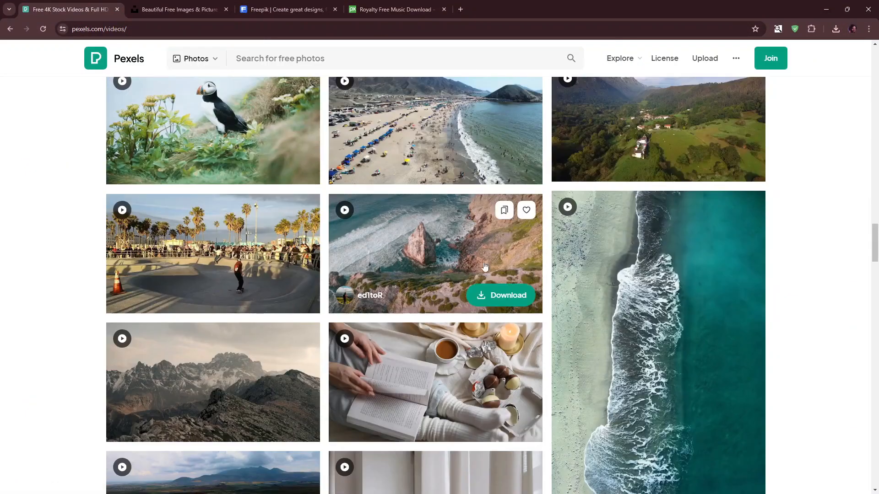
scroll(427, 275, down, 6)
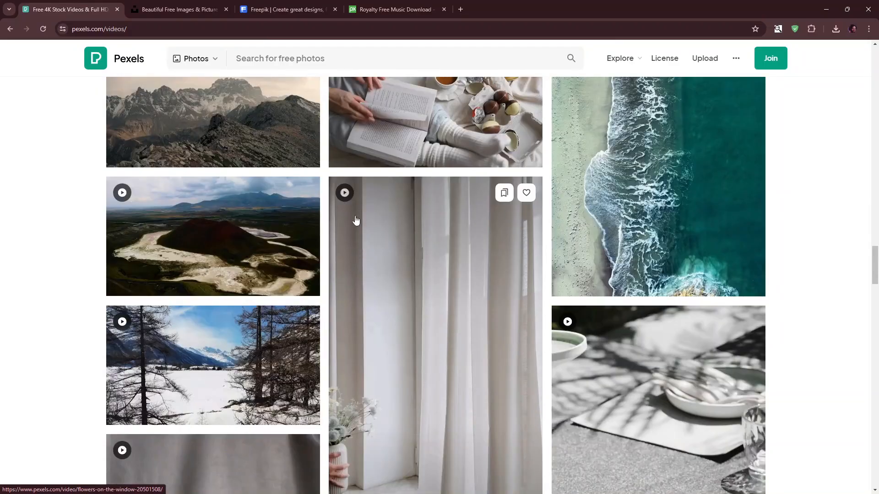
scroll(375, 197, up, 4)
scroll(448, 183, up, 3)
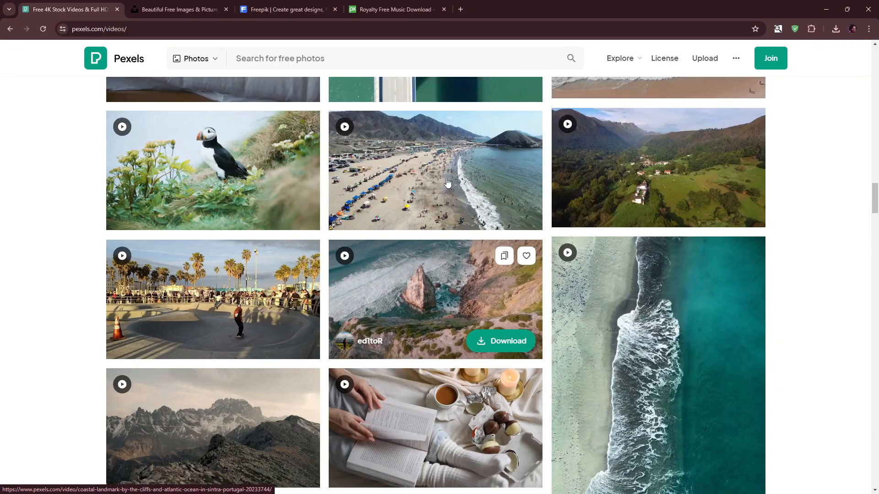
scroll(448, 184, down, 5)
scroll(412, 138, up, 8)
- Search Pexels for reef
click(349, 59)
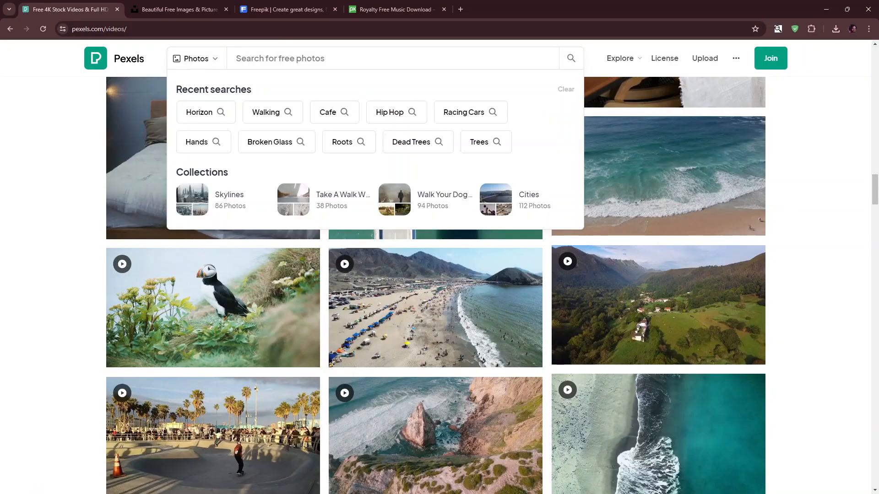
text(riff)
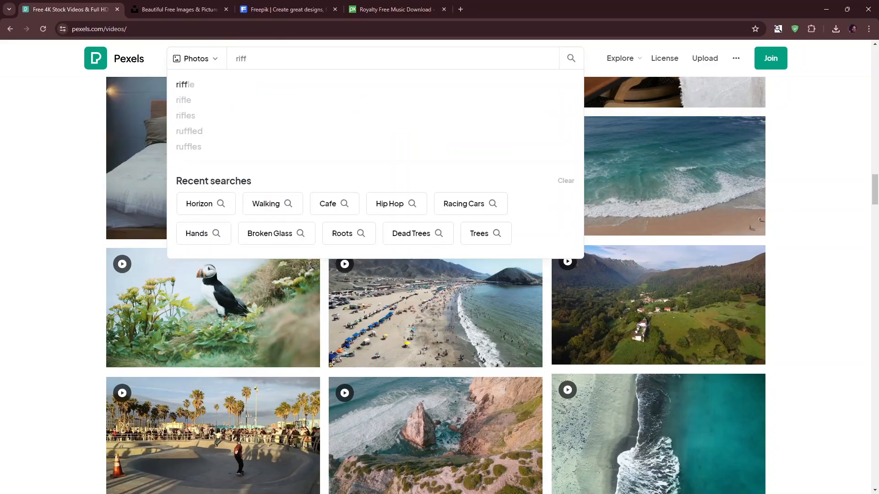
key(BackSpace)
key(BackSpace)
key(BackSpace)
text(eeff)
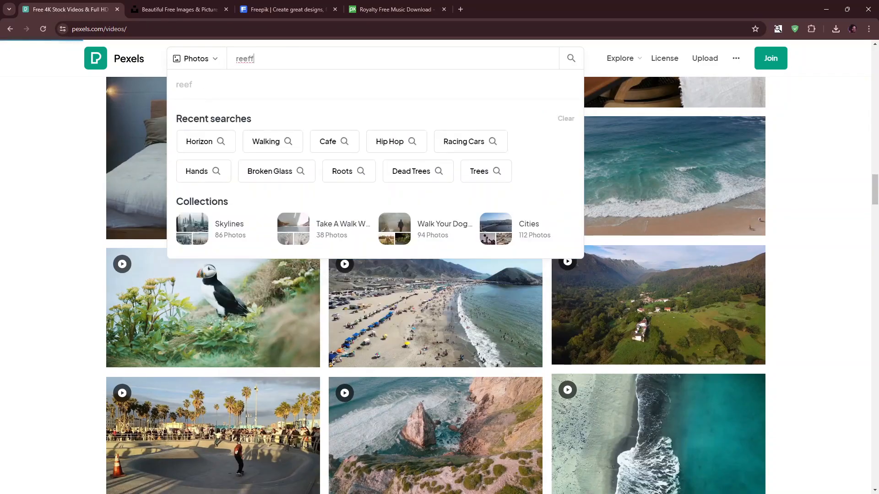
key(BackSpace)
key(Return)
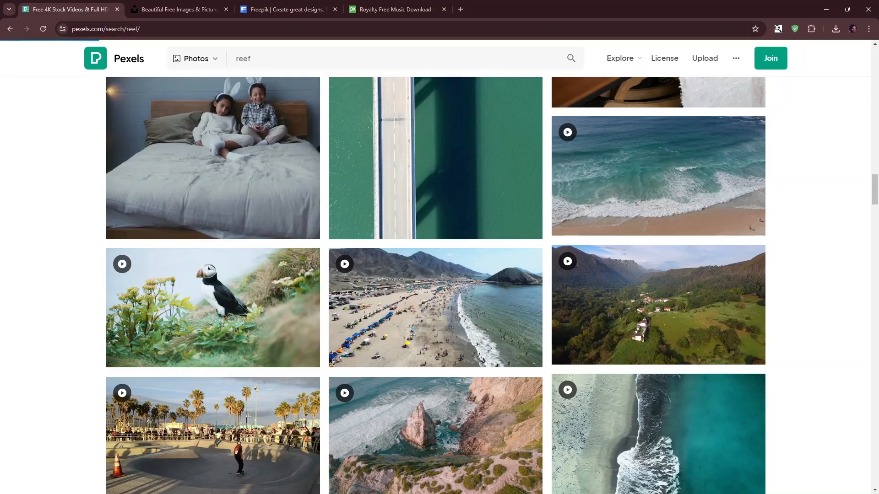
- Download the aerial photo of water near a green mountain from the reef results
scroll(443, 251, down, 8)
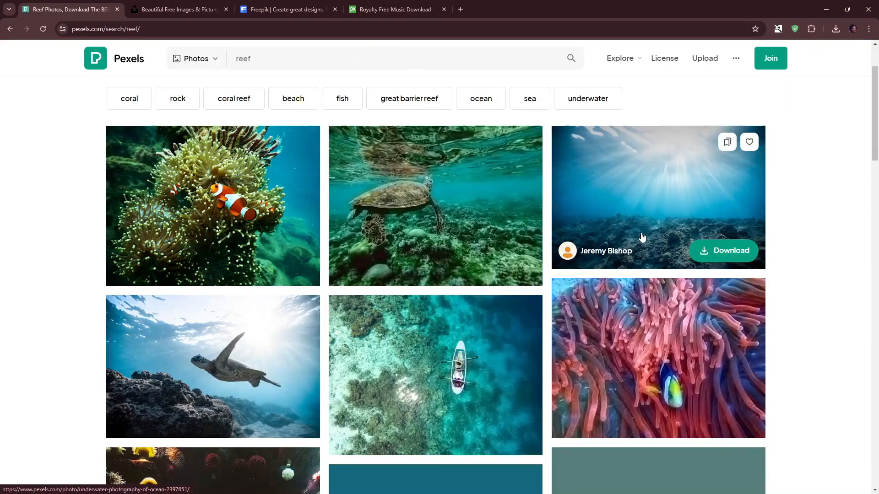
scroll(443, 251, down, 6)
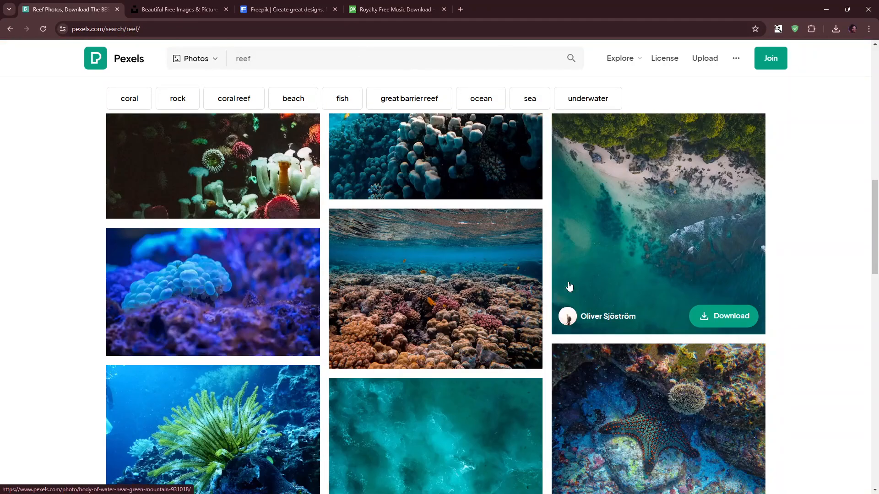
scroll(737, 319, up, 2)
click(722, 409)
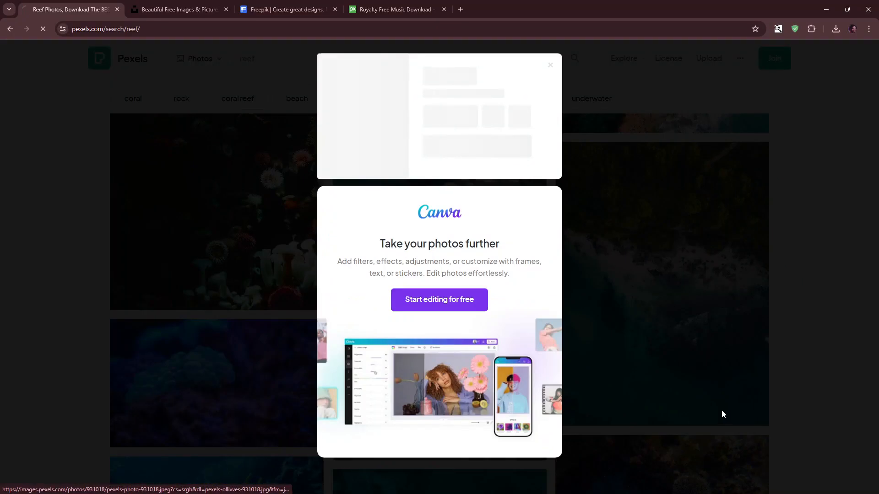
click(761, 161)
- Download the aerial ocean swimmer photo and open the browser's downloads list
scroll(283, 271, down, 9)
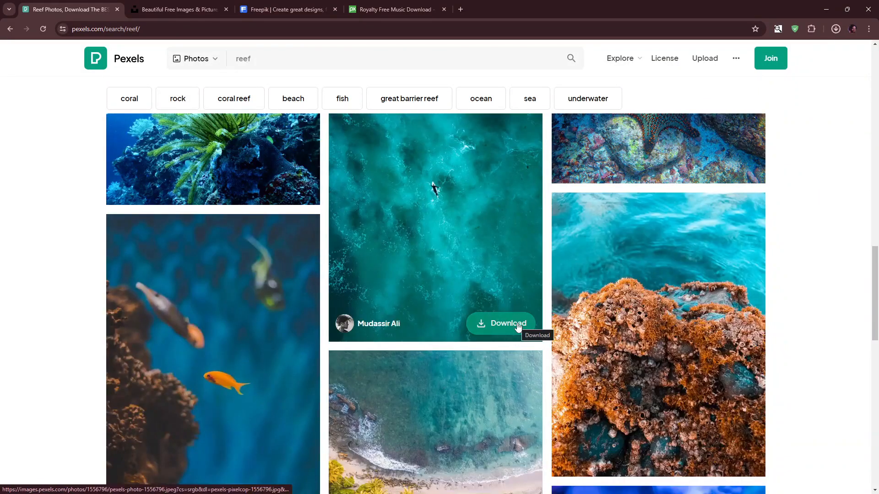
click(516, 327)
click(814, 136)
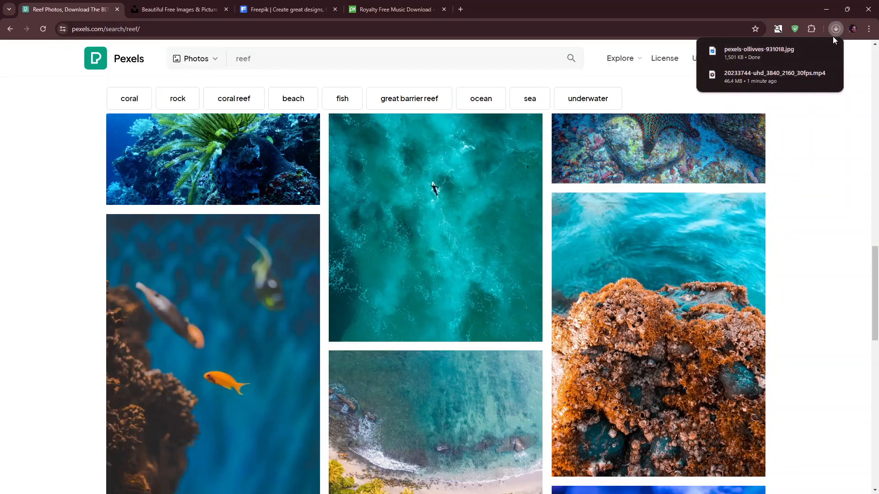
- Switch the reef search results from photos to videos
scroll(536, 220, up, 4)
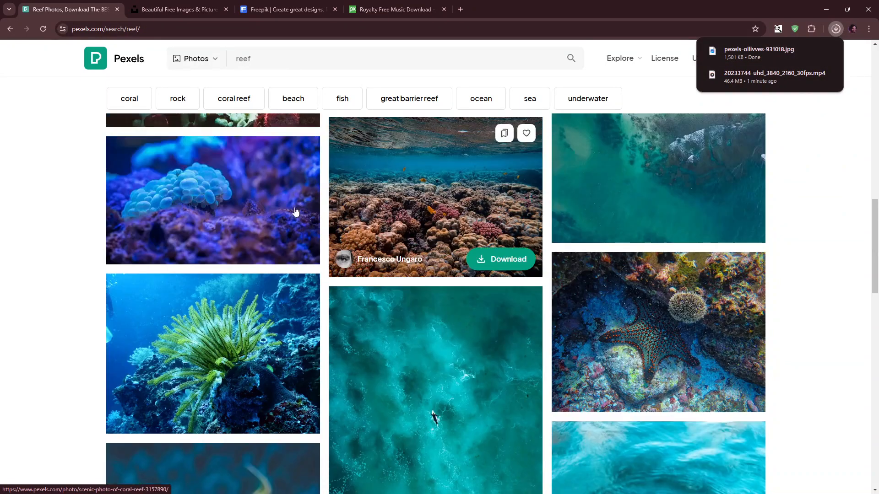
click(196, 58)
click(198, 101)
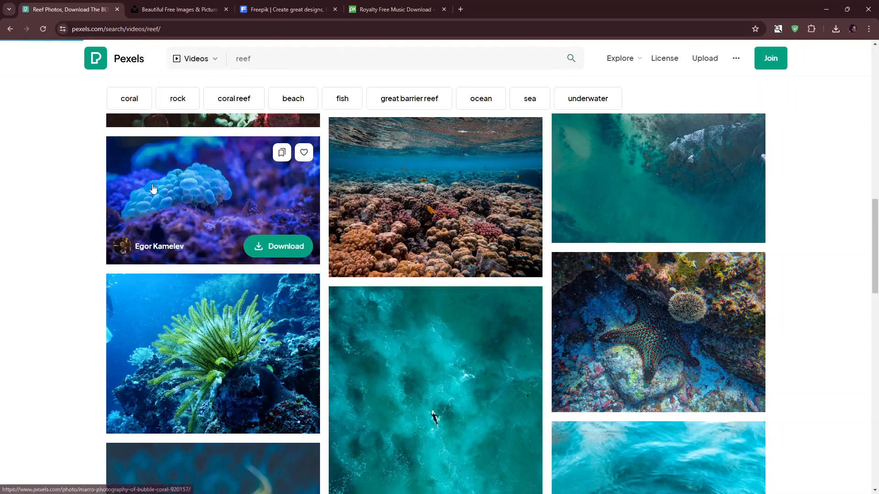
- Download the aerial rocky coastline video from the reef videos
scroll(540, 284, down, 13)
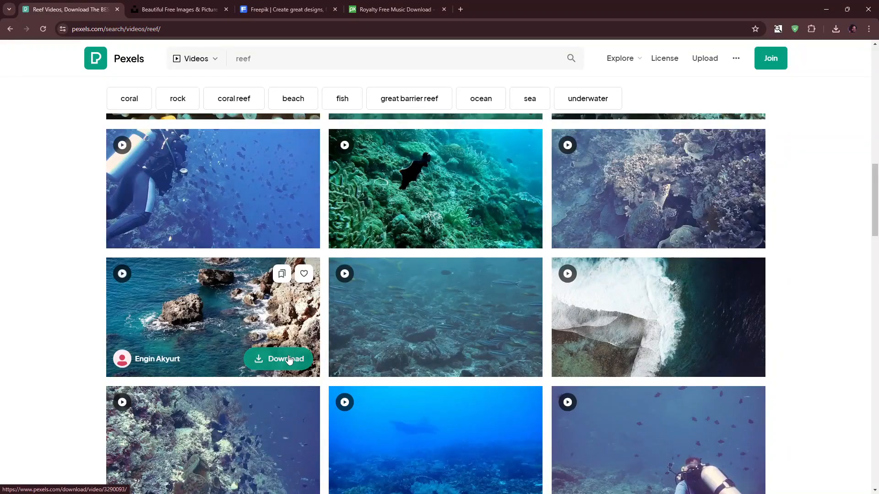
click(288, 360)
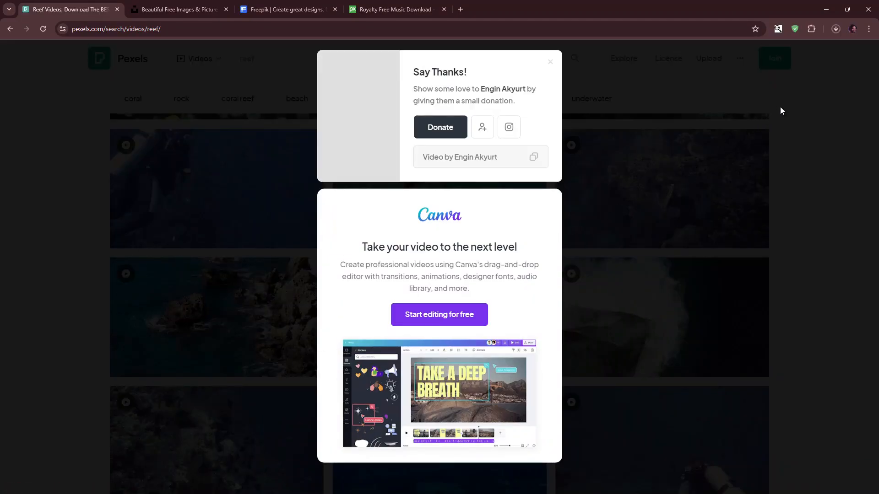
click(781, 110)
- Download the aerial tropical beach video from the reef videos
scroll(530, 328, down, 8)
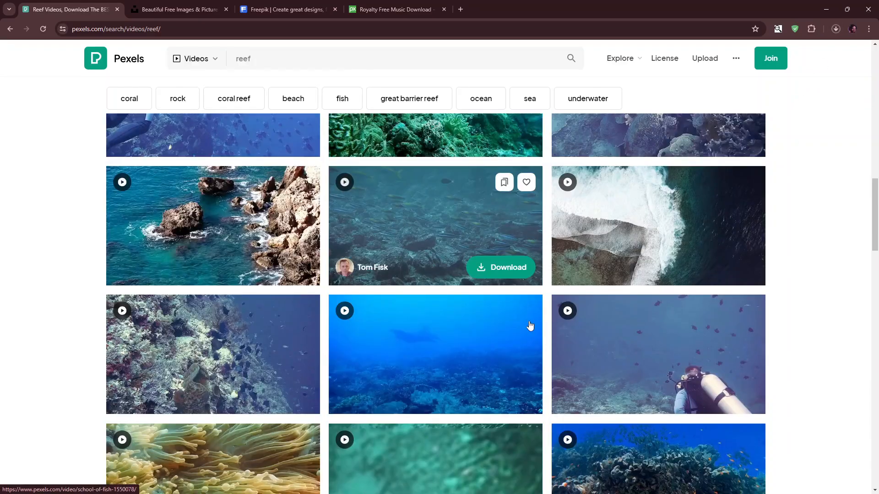
scroll(533, 320, down, 3)
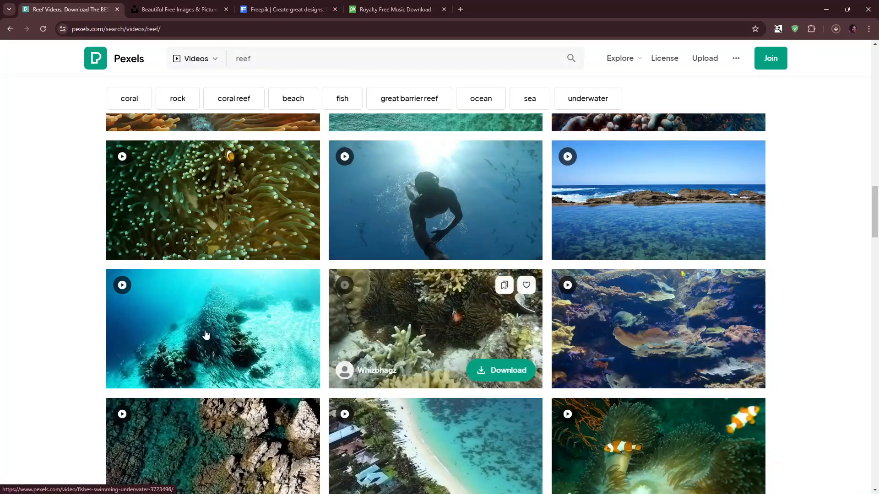
scroll(503, 325, down, 3)
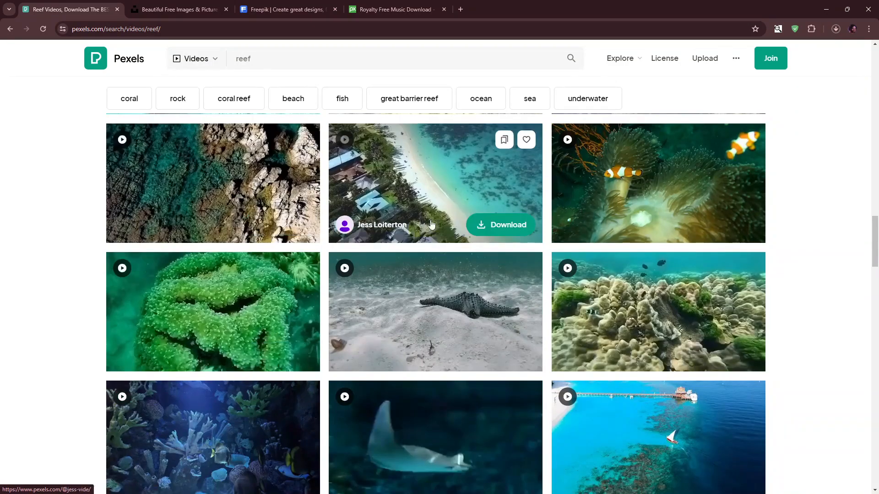
click(499, 226)
click(776, 136)
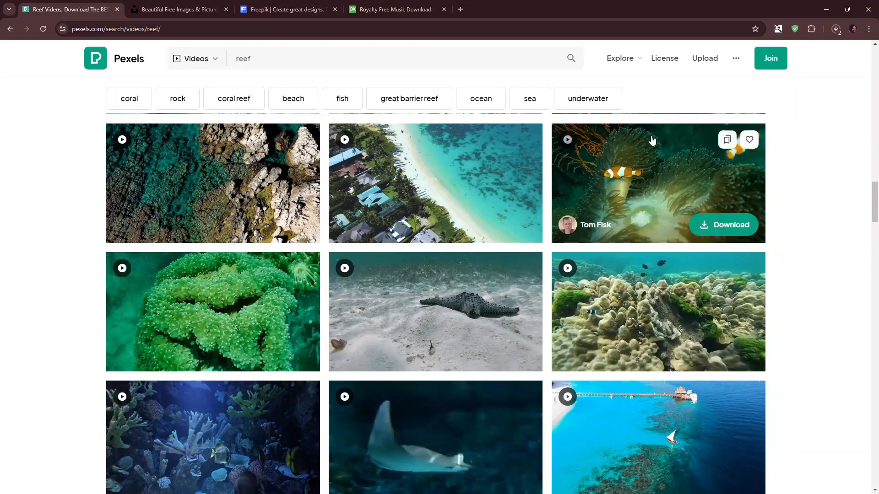
- Minimize the browser and open the Ressource folder in Premiere Pro's import view
click(820, 8)
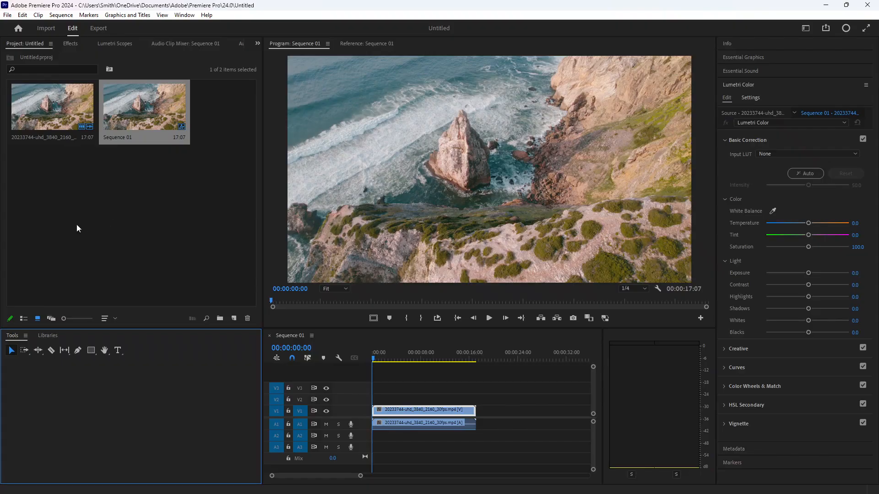
click(47, 33)
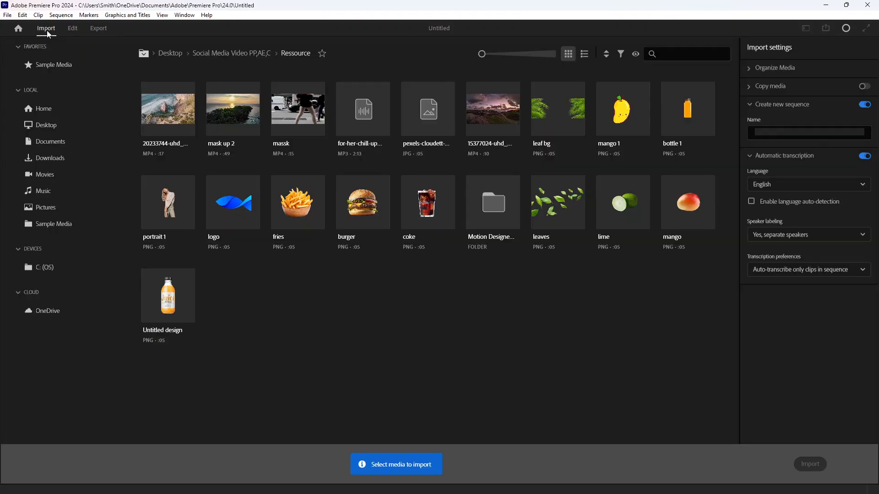
click(69, 27)
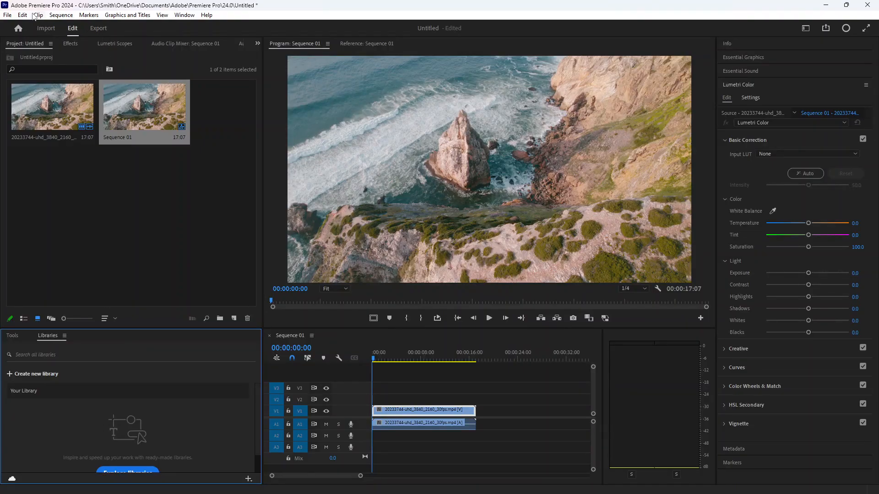
click(46, 28)
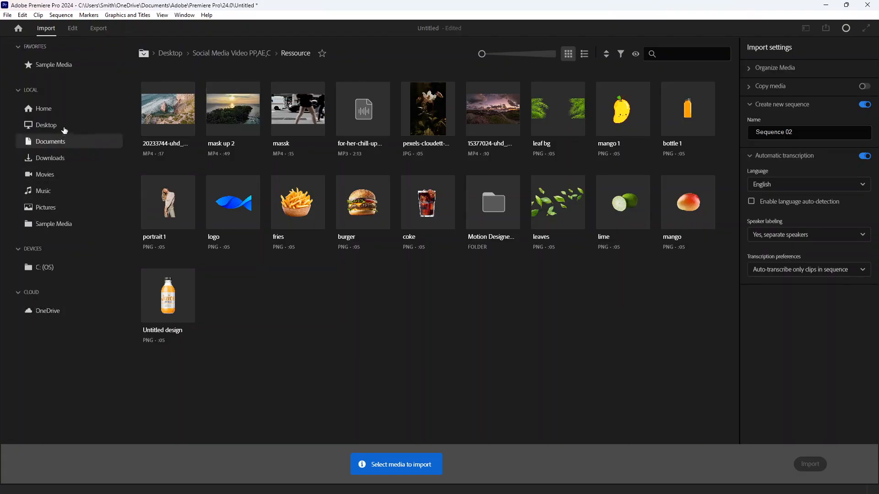
click(59, 127)
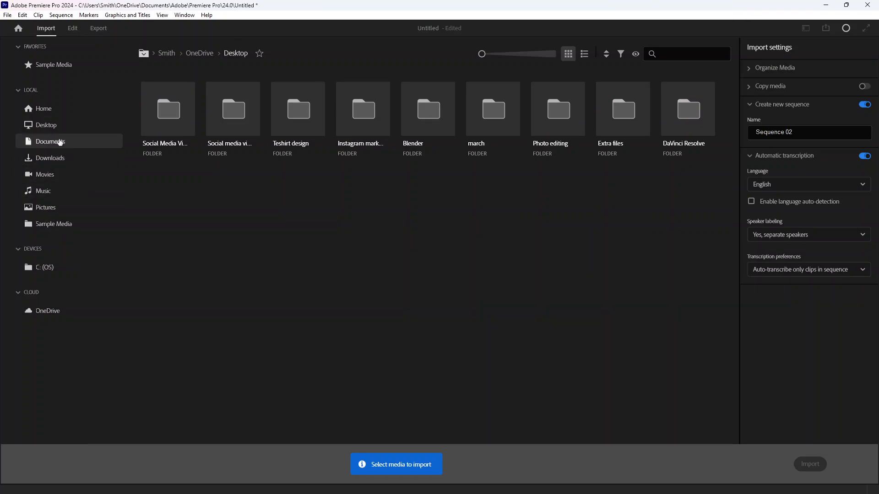
double_click(157, 119)
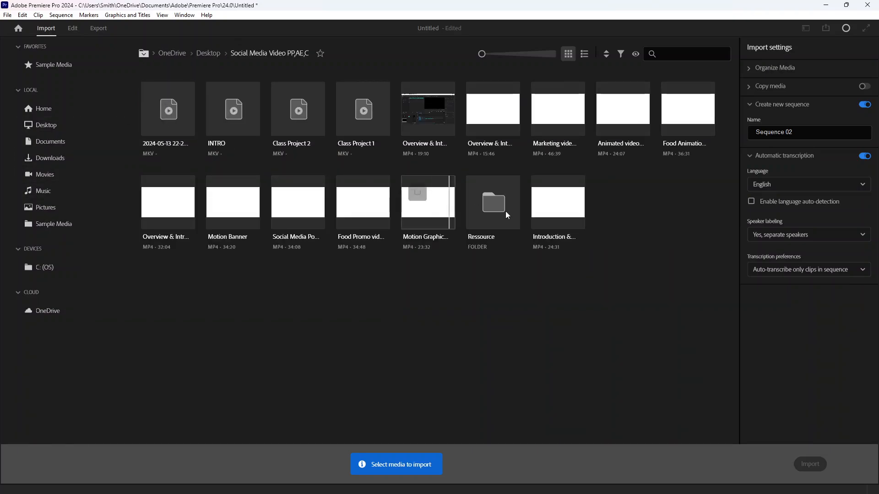
double_click(493, 204)
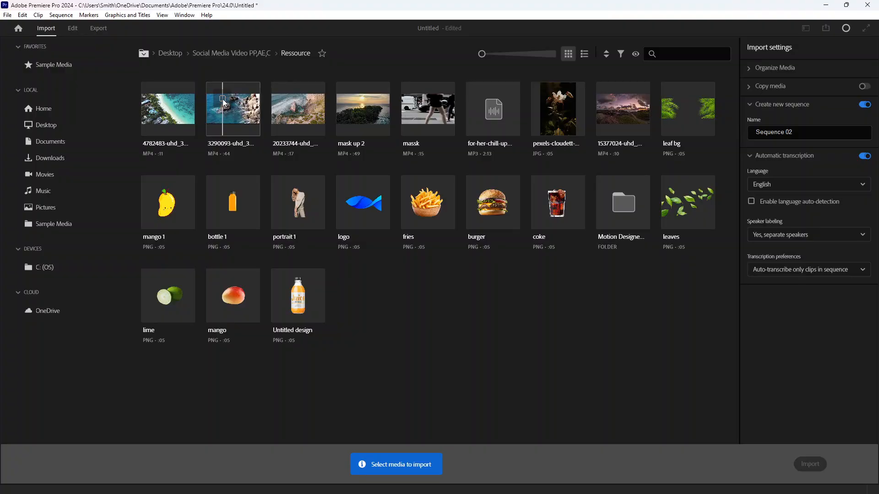
- Import the 4782483-uhd and 3290093-uhd videos into a new sequence
click(225, 110)
click(161, 104)
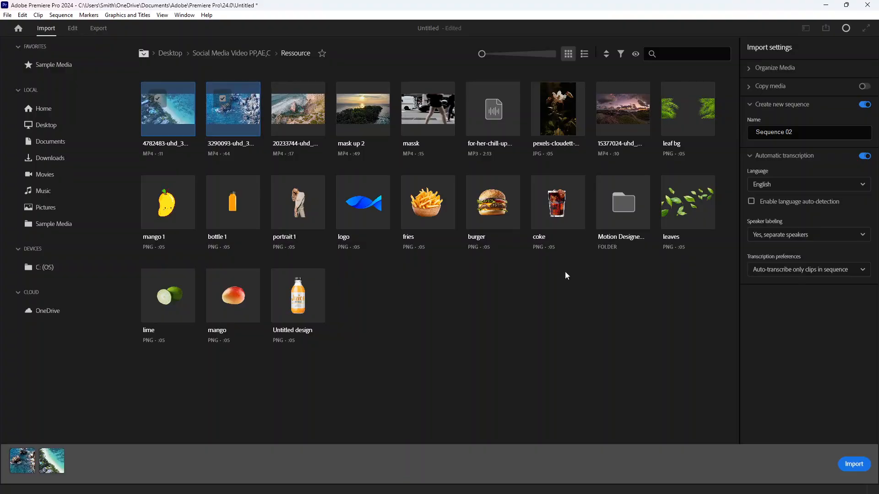
click(854, 464)
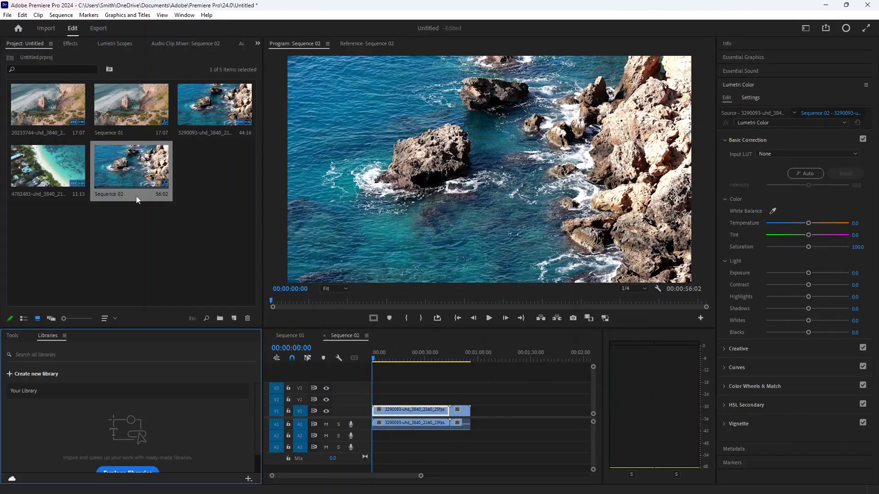
- Review the imported clips and sequences in the project panel
click(66, 172)
click(129, 168)
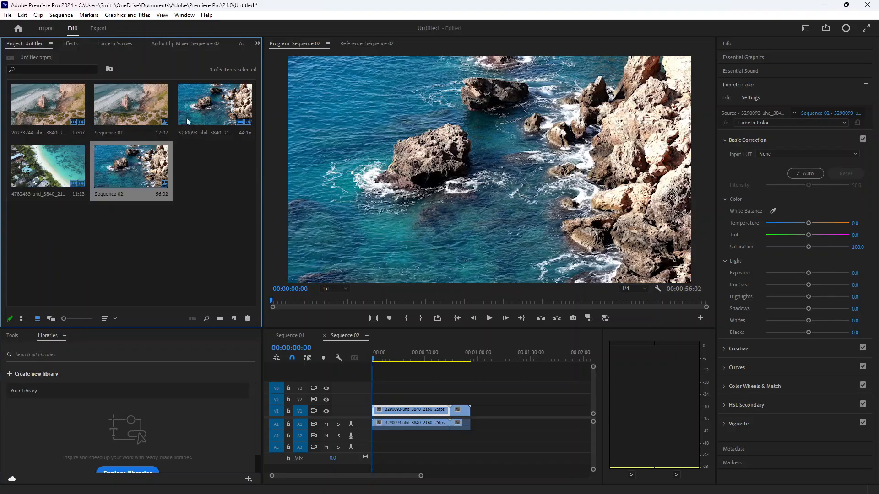
click(201, 112)
click(133, 110)
click(58, 110)
click(213, 104)
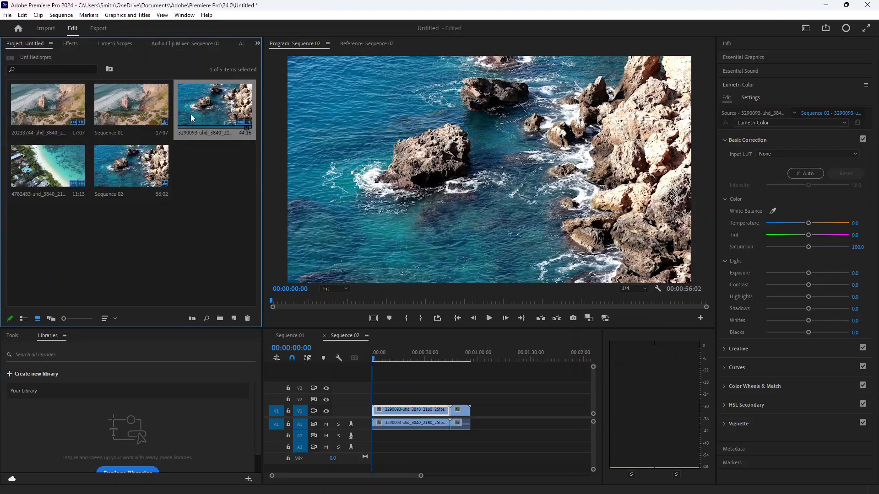
click(48, 166)
click(131, 166)
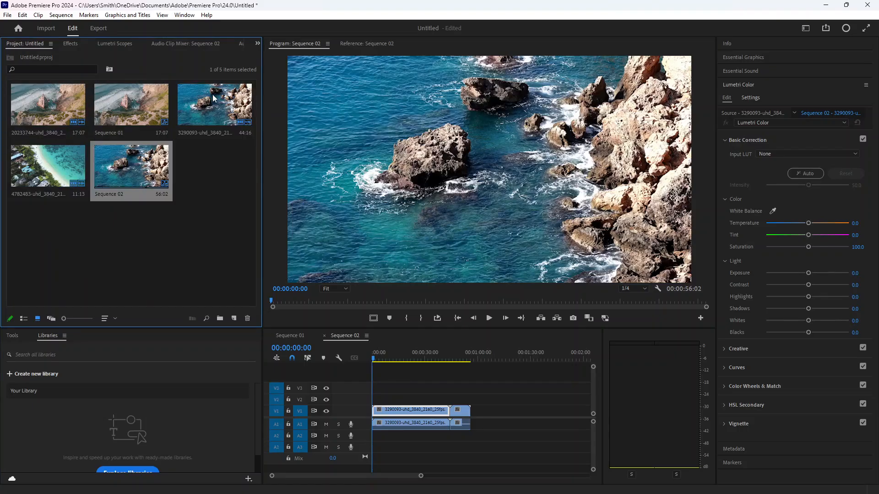
- Start a new sequence from the project panel and set its frame size to 1080 horizontal by 1920 vertical
right_click(151, 231)
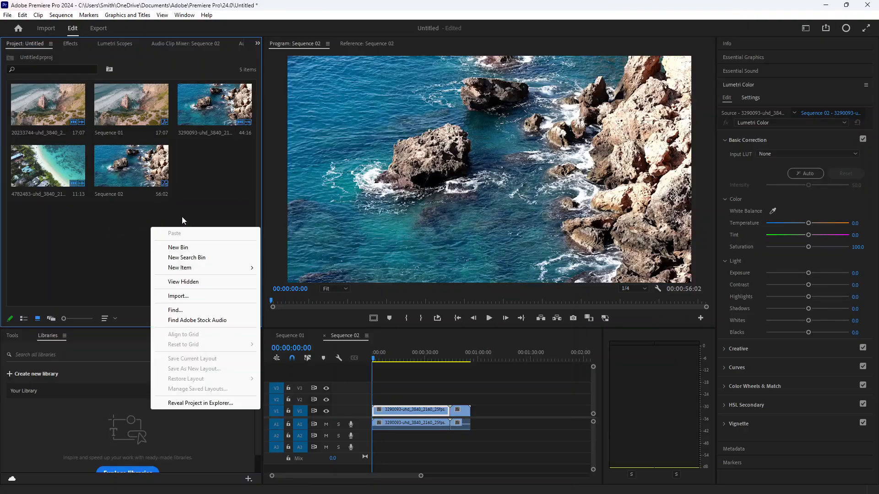
click(199, 178)
right_click(199, 178)
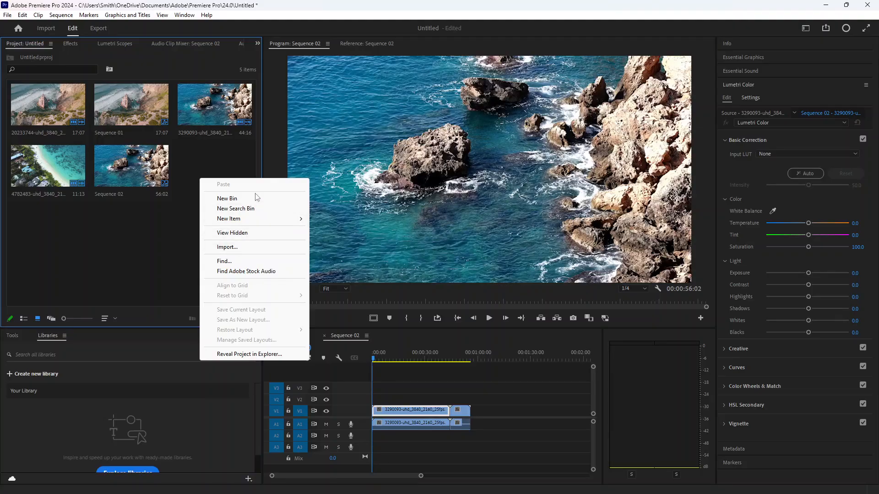
mouse_move(250, 222)
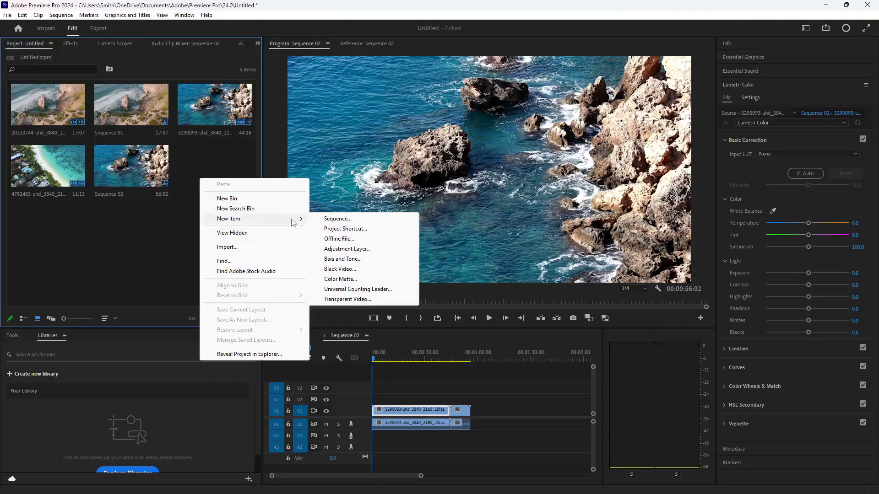
click(339, 218)
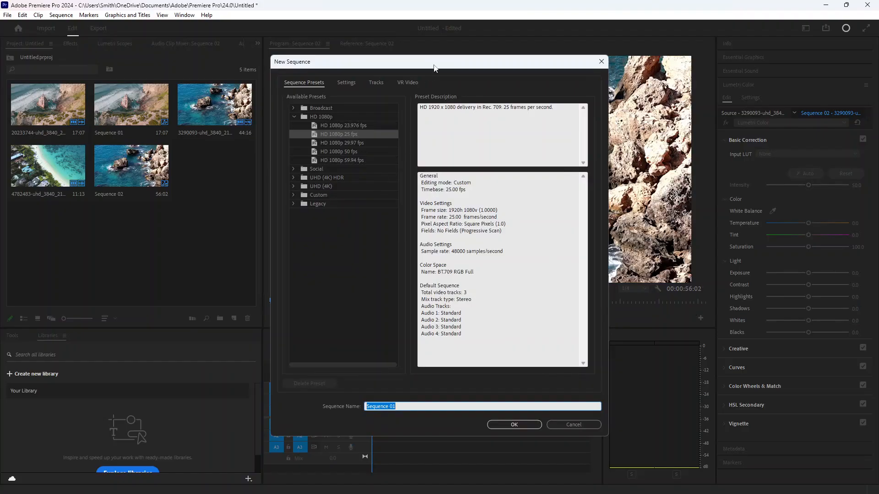
drag(434, 68, 480, 64)
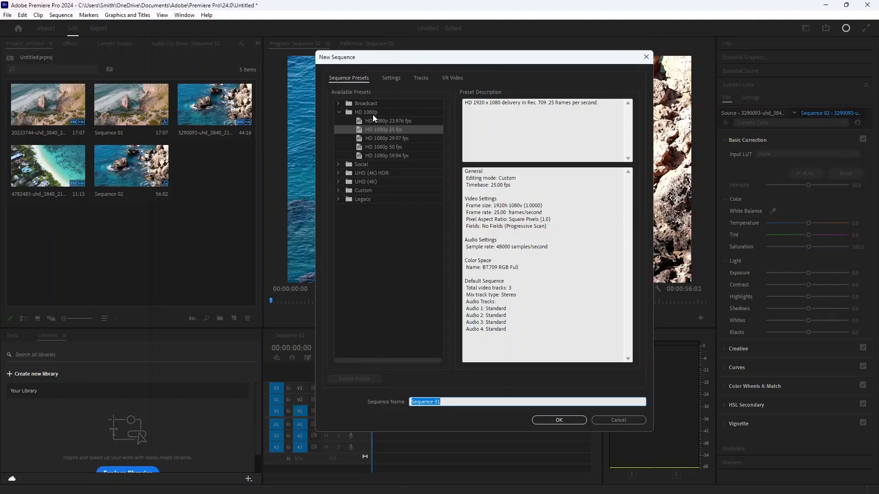
click(341, 163)
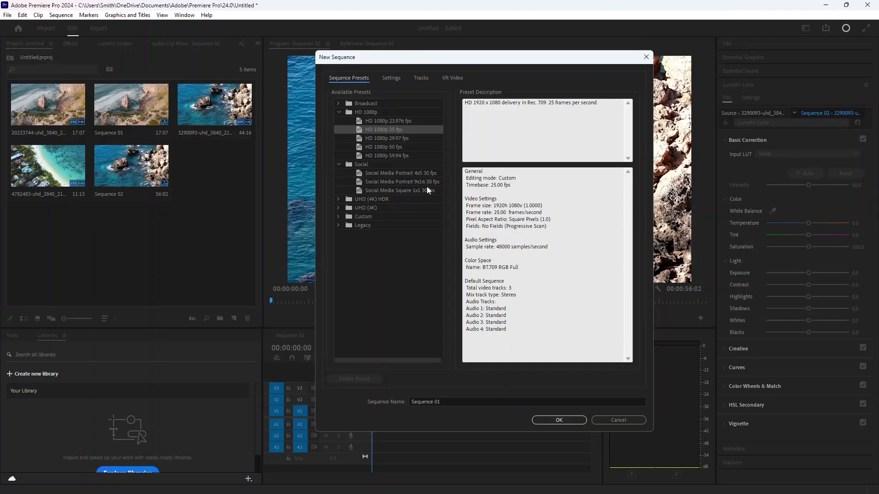
click(340, 165)
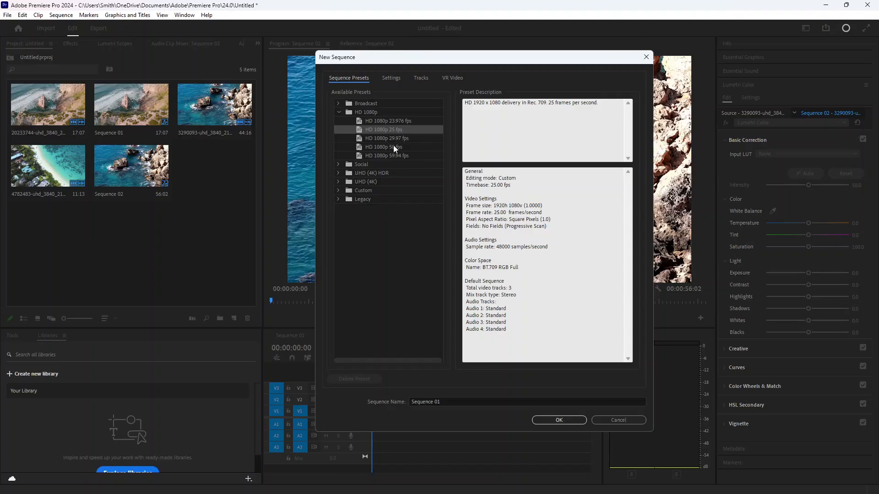
click(392, 79)
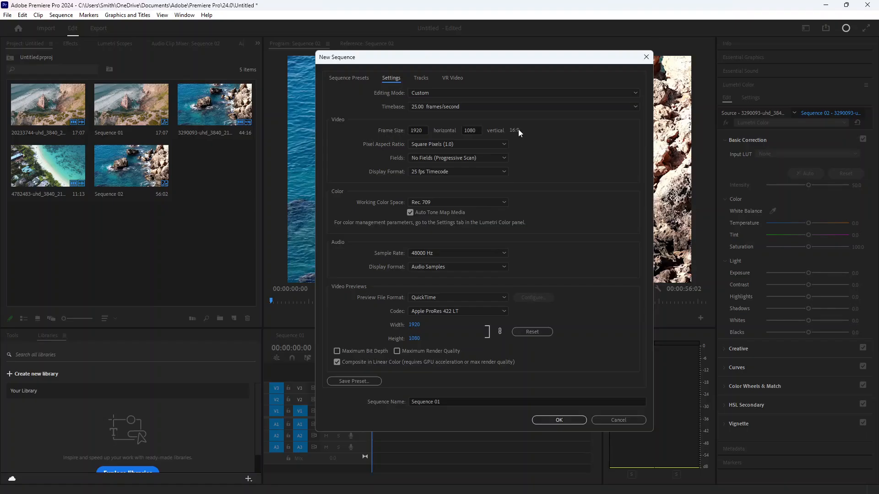
click(426, 129)
text(1080)
click(474, 129)
text(1920)
- Check the timebase, display format, pixel aspect ratio and sample rate settings, then create the vertical sequence
click(562, 167)
click(437, 105)
click(440, 103)
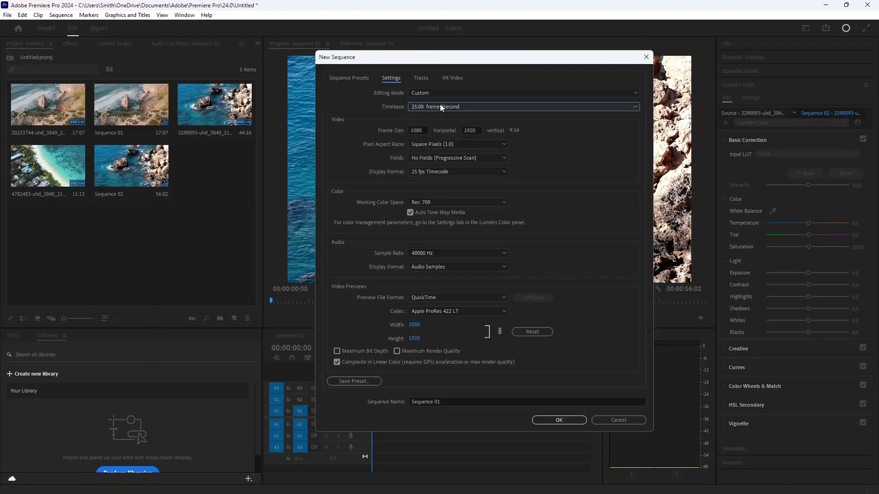
click(450, 171)
click(473, 172)
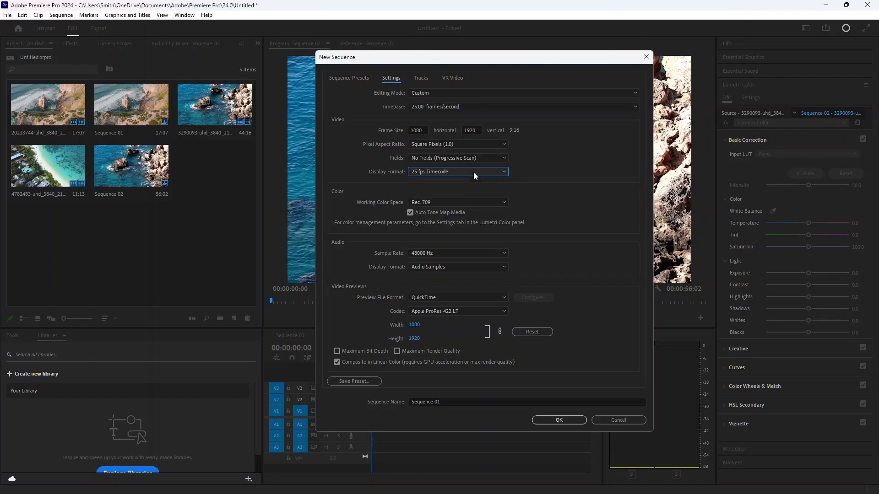
click(456, 146)
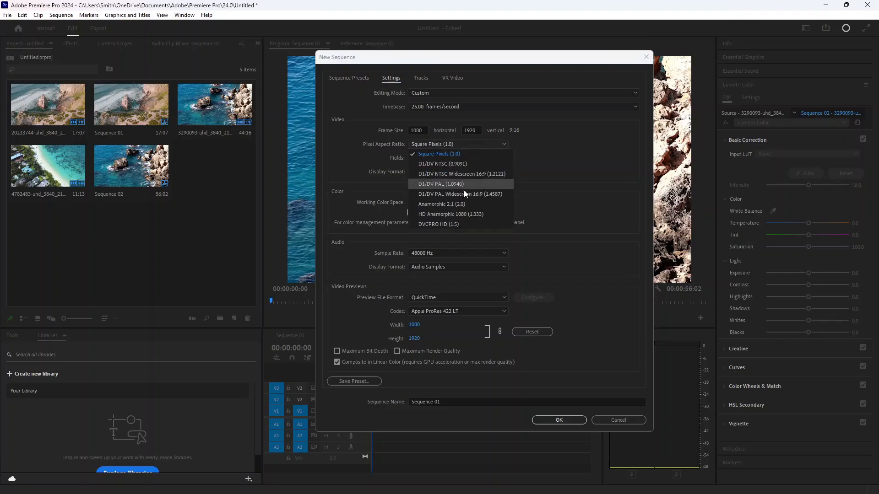
click(465, 146)
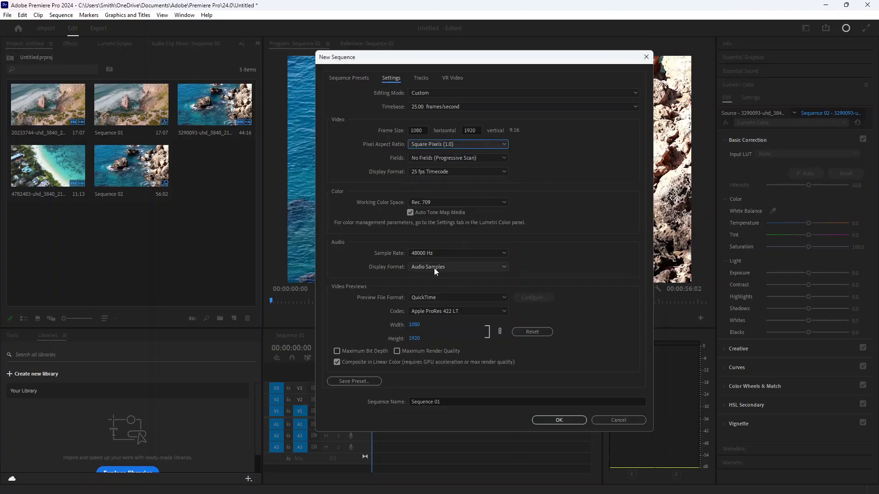
click(446, 252)
click(441, 254)
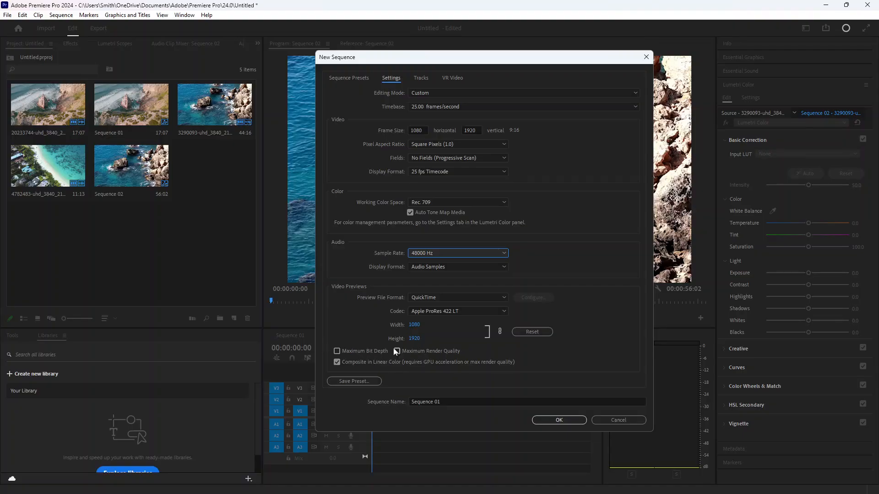
click(561, 422)
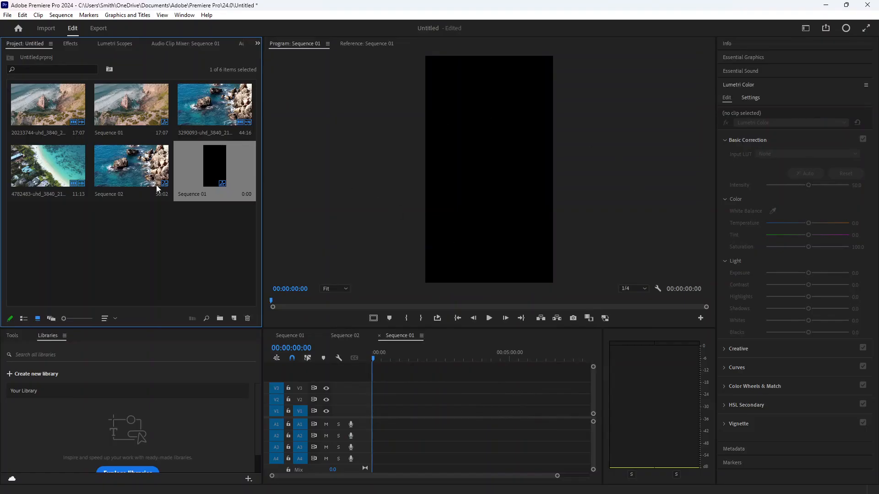
- Delete Sequence 02 and the old Sequence 01 from the project panel
click(151, 175)
key(Delete)
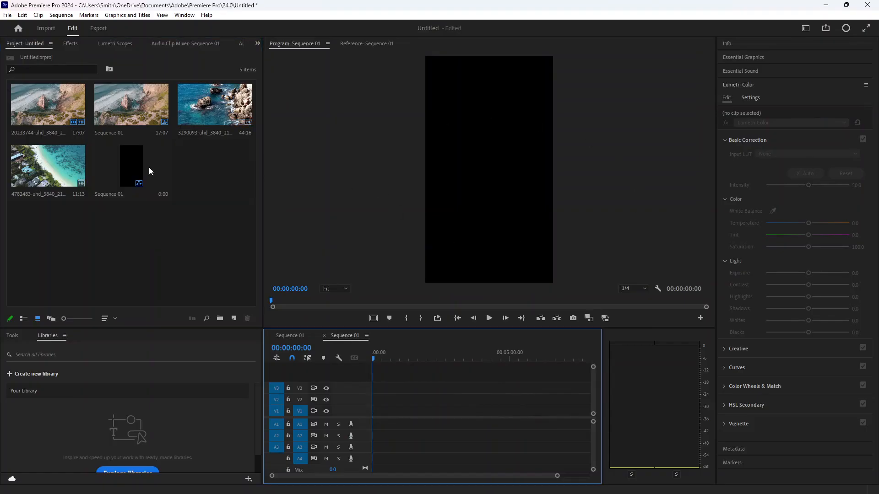
click(134, 113)
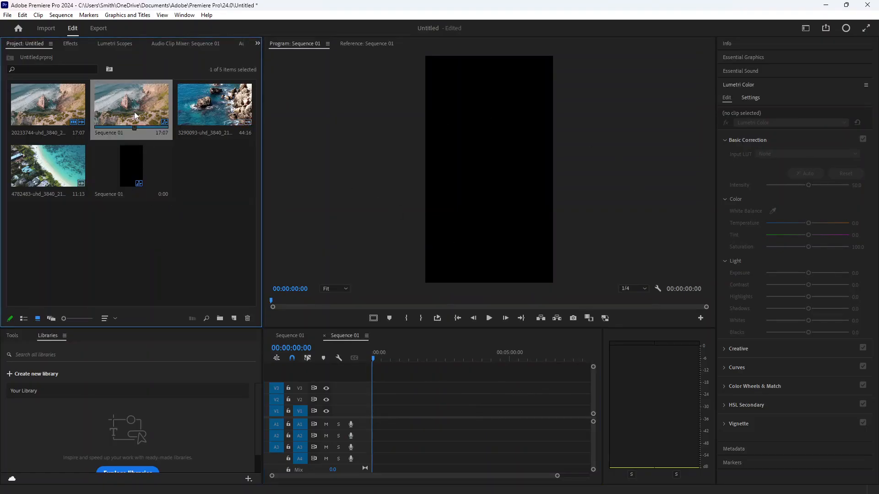
key(Delete)
- Add the 20233744-uhd clip to the new vertical sequence and select it in the program monitor
click(65, 116)
click(120, 108)
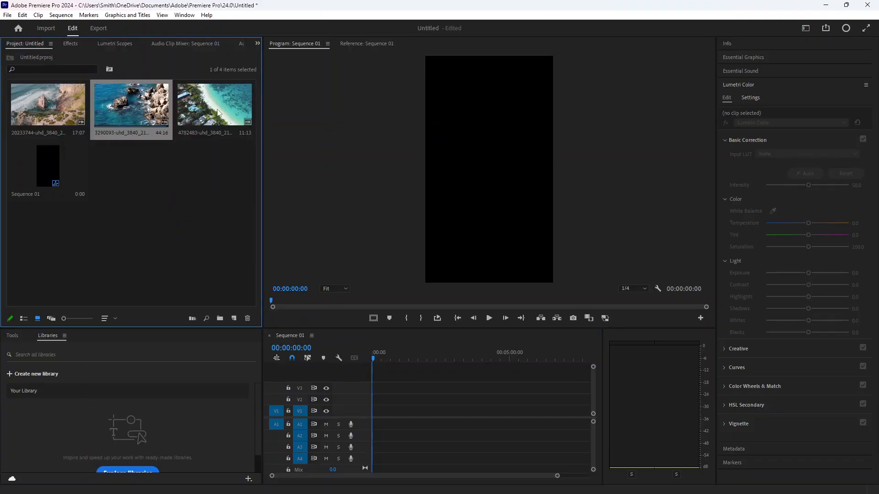
click(219, 113)
click(64, 103)
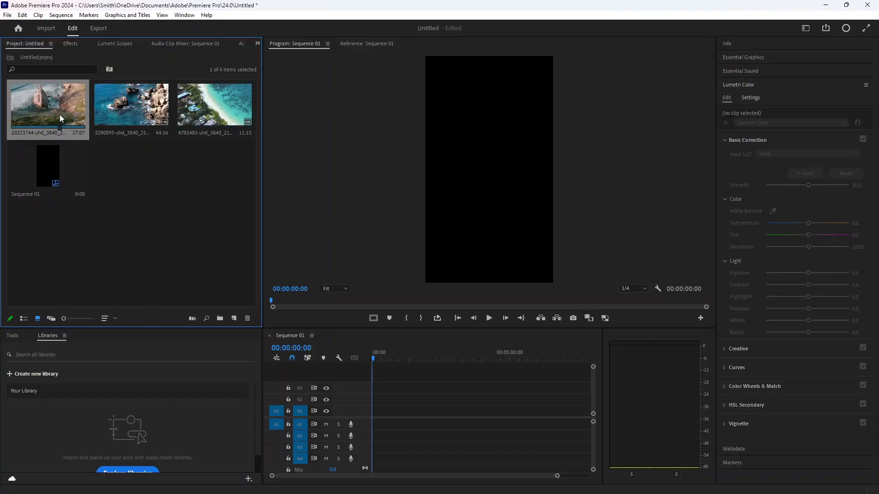
drag(61, 108, 481, 180)
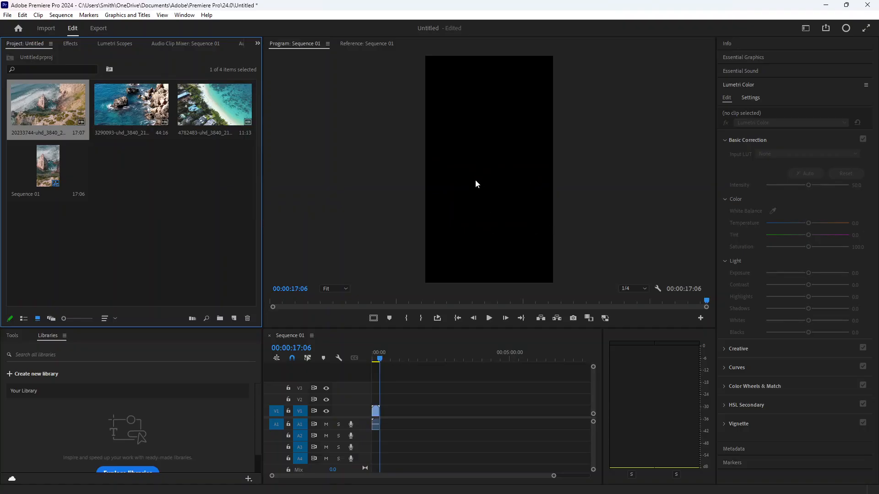
mouse_move(379, 358)
mouse_down()
mouse_move(357, 359)
mouse_move(386, 358)
mouse_move(363, 360)
mouse_up()
click(517, 179)
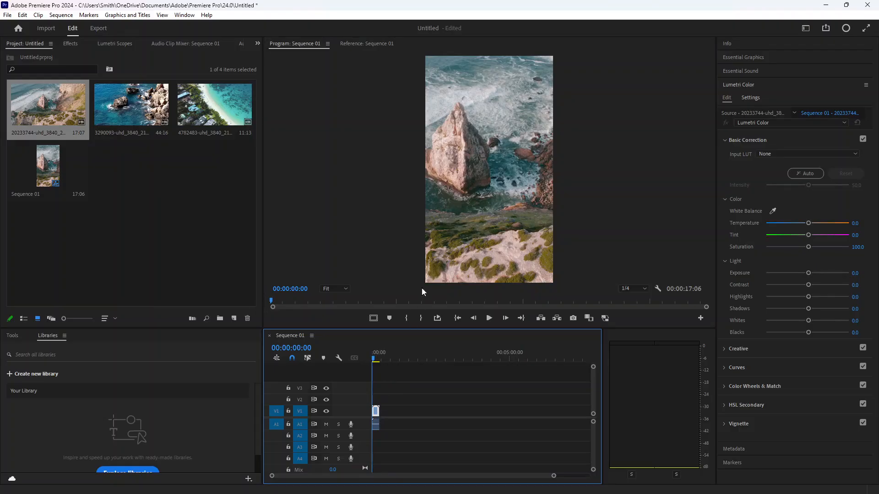
click(487, 208)
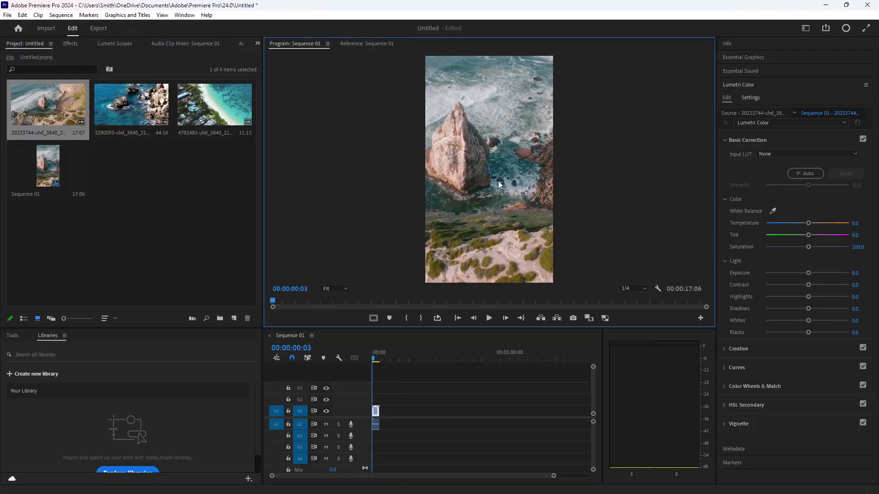
- Zoom the program monitor out and adjust the first clip's scale using its transform handles
click(344, 289)
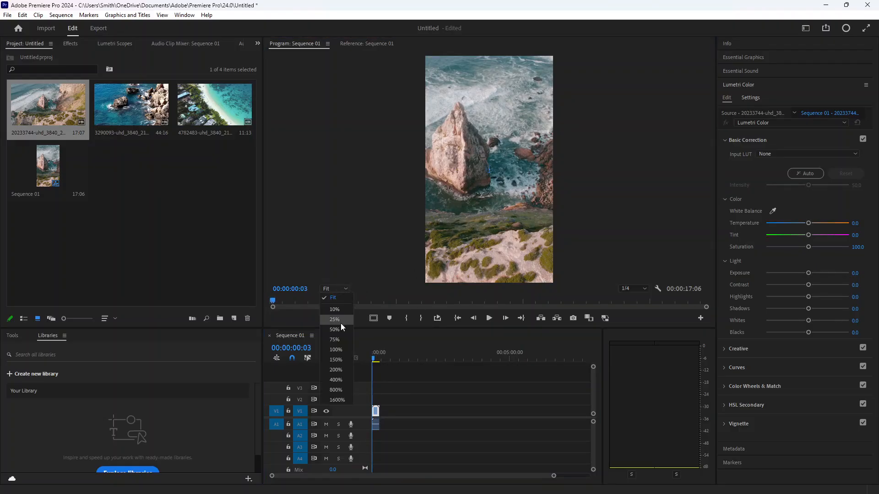
click(340, 328)
click(339, 289)
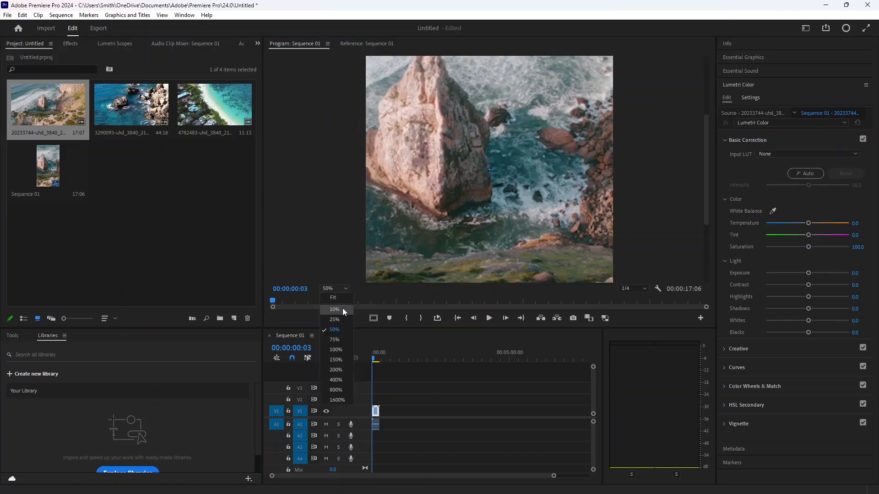
click(342, 308)
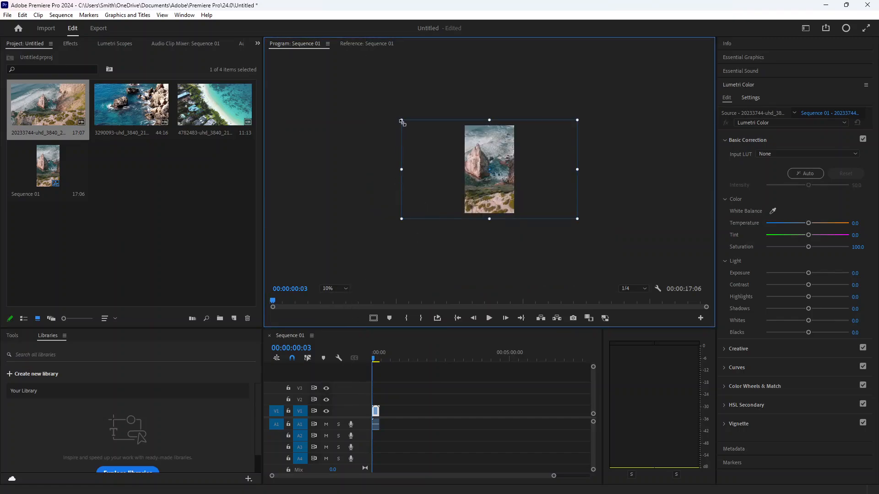
drag(401, 121, 361, 125)
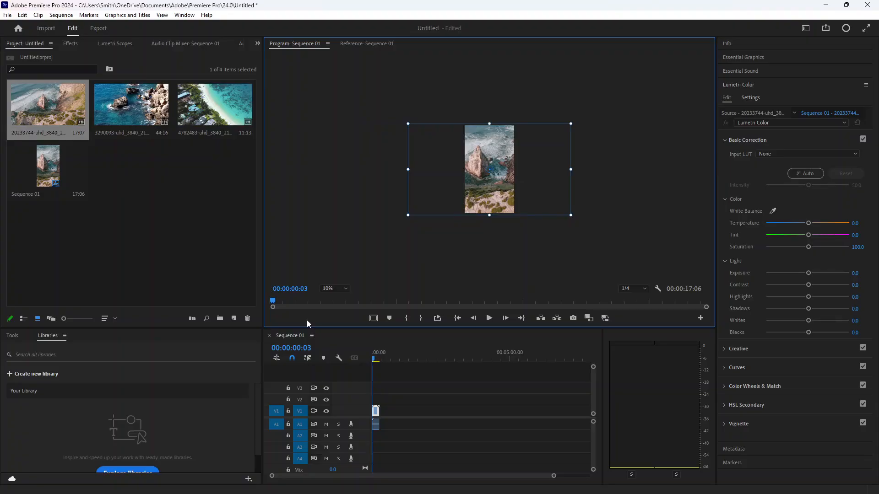
key(ctrl+equal)
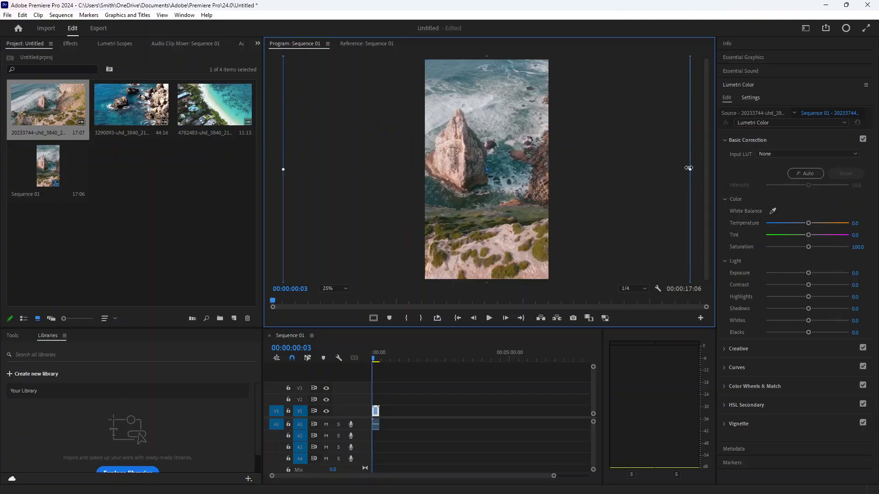
drag(689, 168, 680, 171)
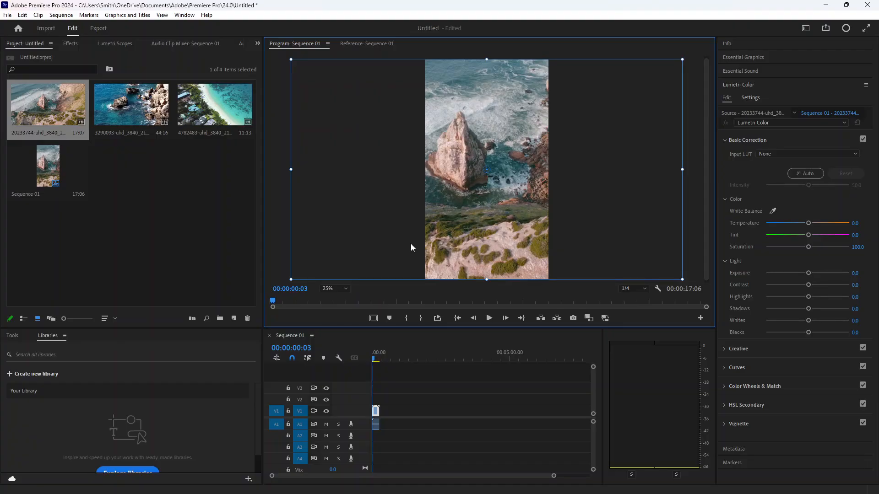
- Append the 3290093-uhd and 4782483-uhd clips after the first clip in the vertical sequence timeline
click(381, 359)
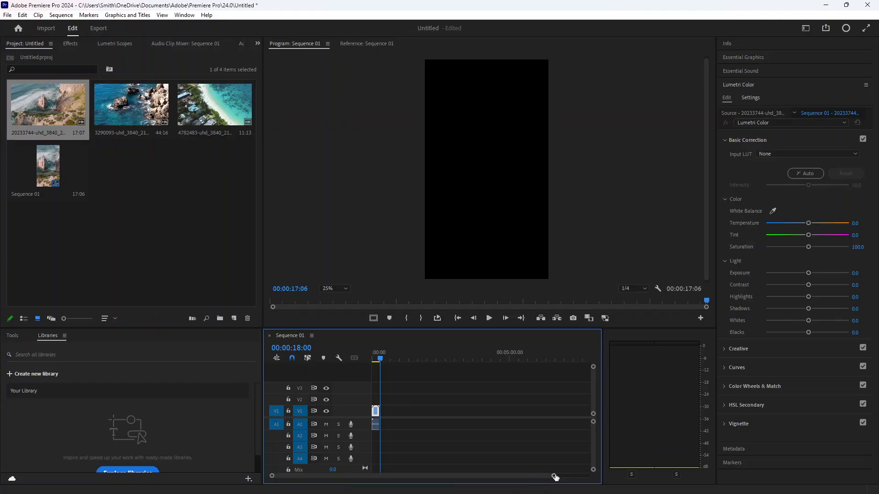
drag(555, 478, 390, 476)
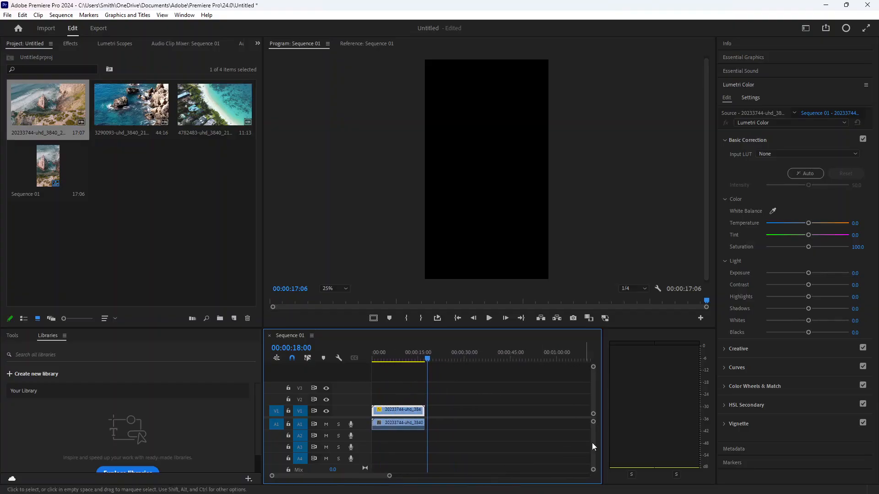
drag(593, 414, 592, 413)
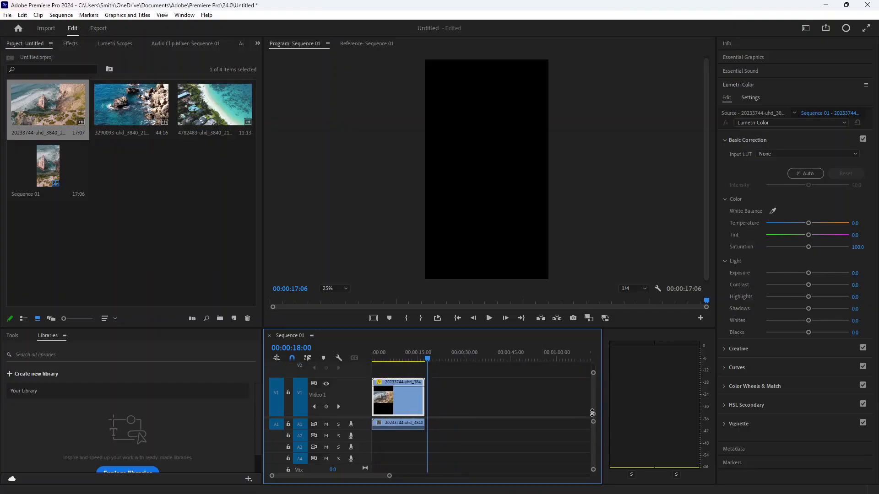
drag(390, 476, 428, 478)
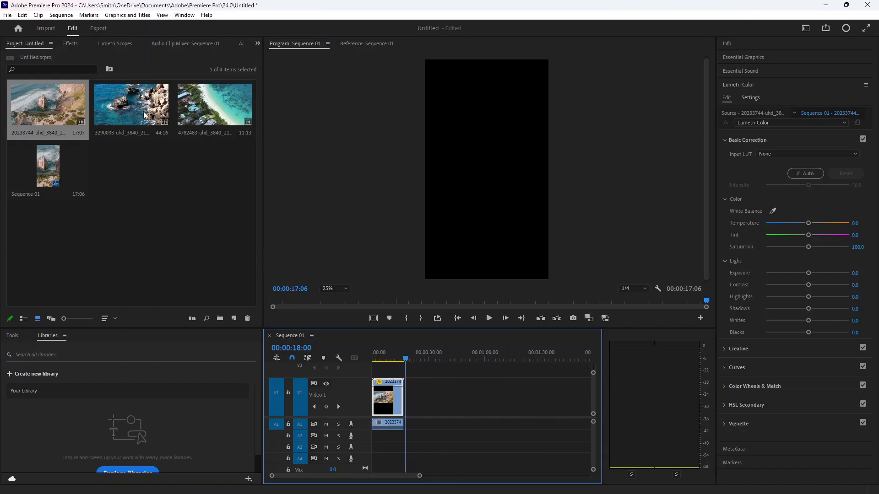
drag(144, 114, 408, 397)
drag(216, 132, 498, 399)
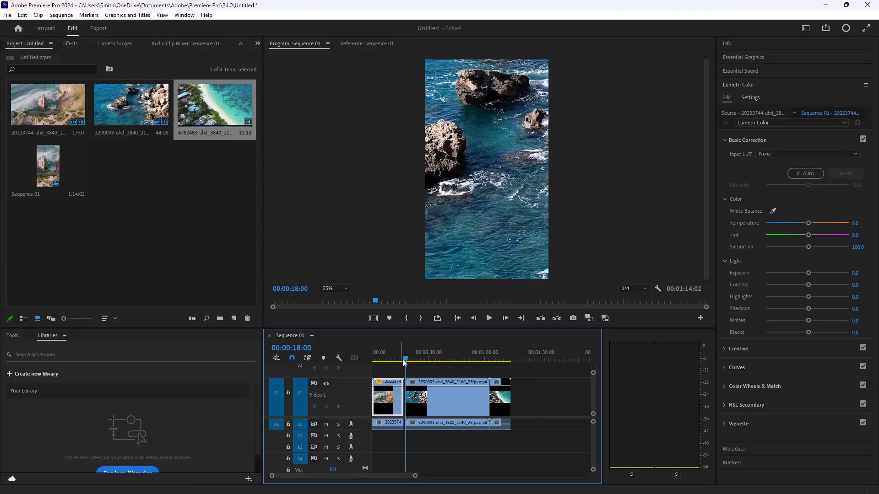
- Play back the start of the sequence and set the program monitor zoom to 10%
drag(404, 363, 369, 357)
key(space)
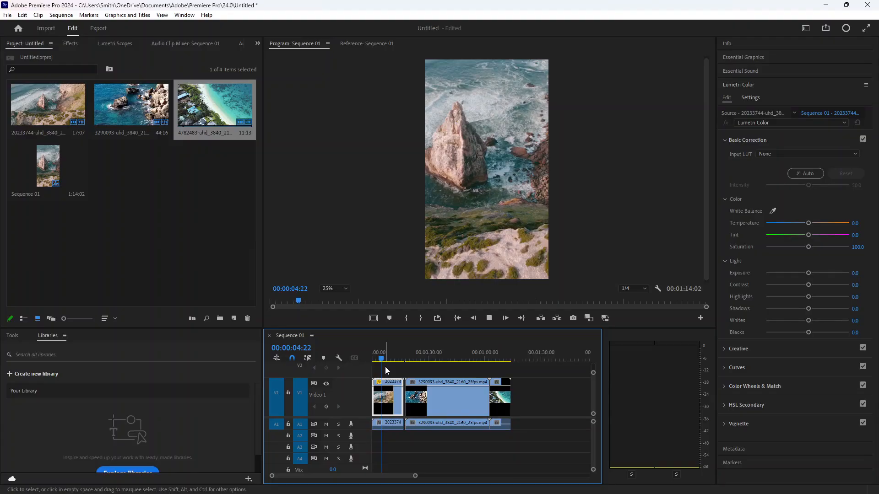
drag(387, 359, 408, 360)
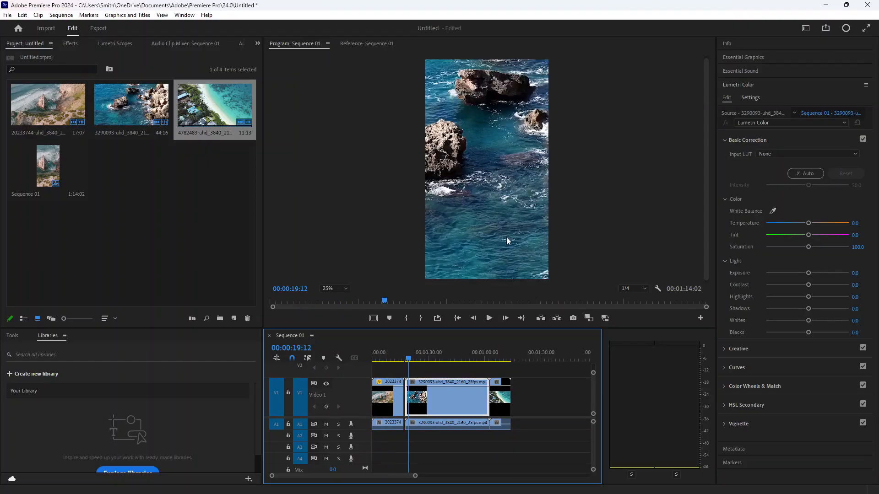
click(334, 288)
click(335, 310)
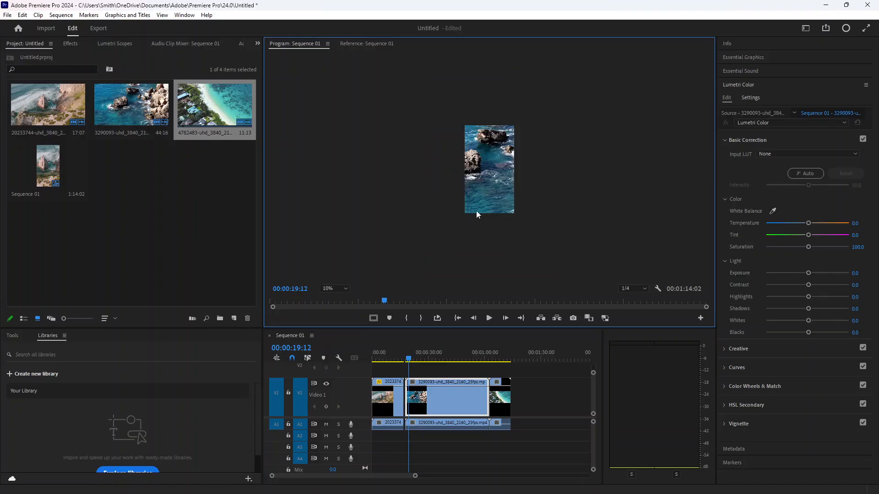
- Open the 3290093-uhd clip from the timeline and reposition and slightly rescale it in the program monitor
double_click(425, 406)
click(502, 174)
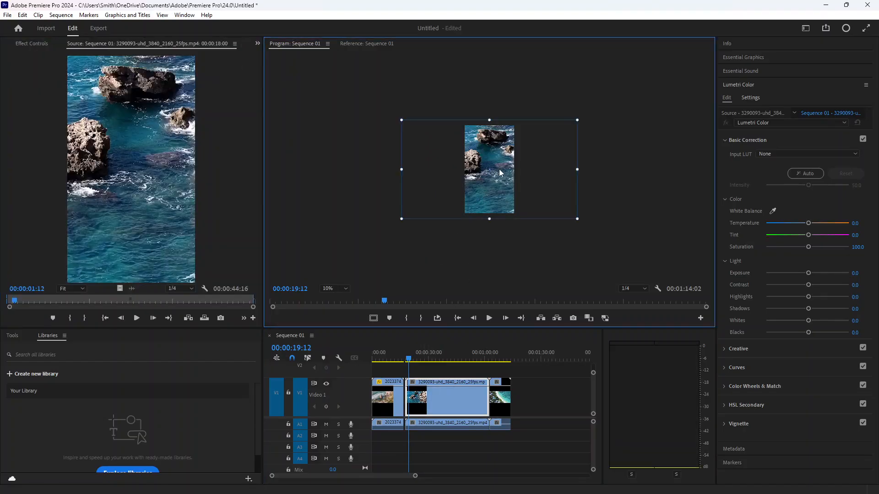
drag(402, 121, 409, 125)
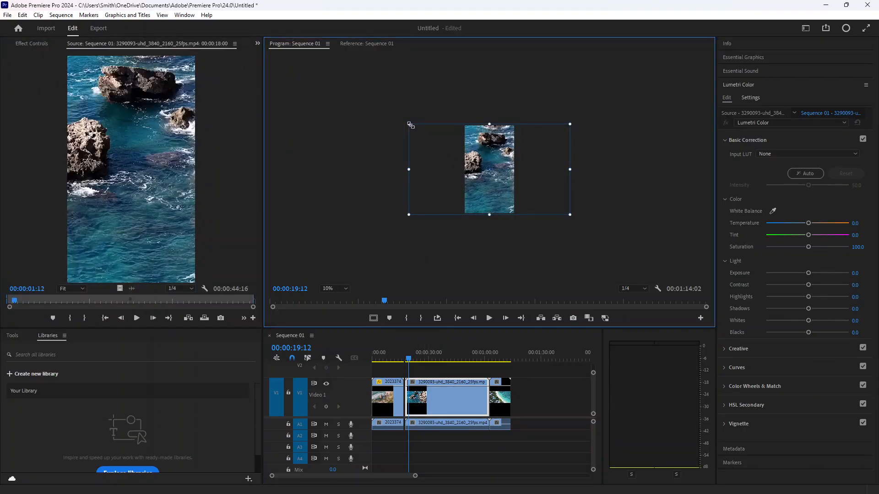
drag(501, 166, 520, 169)
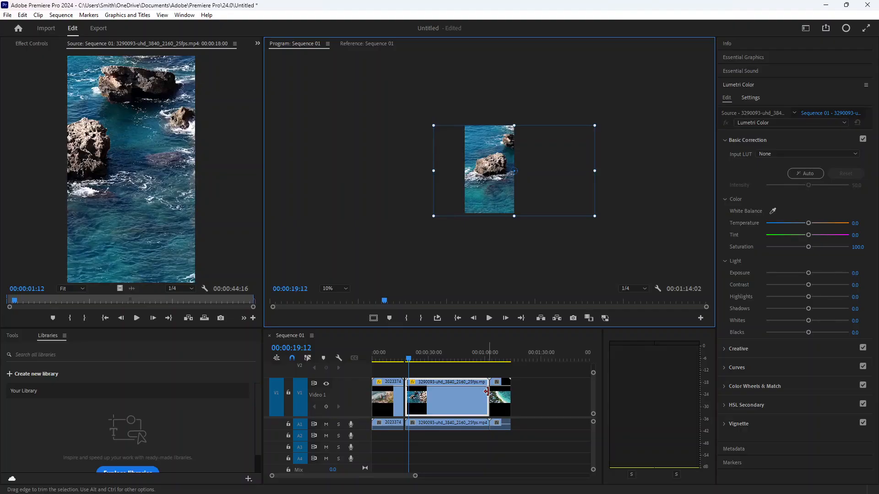
- Trim the end of the 3290093-uhd clip shorter and slide the 4782483-uhd clip left to close the gap
drag(487, 392, 434, 395)
drag(488, 391, 466, 391)
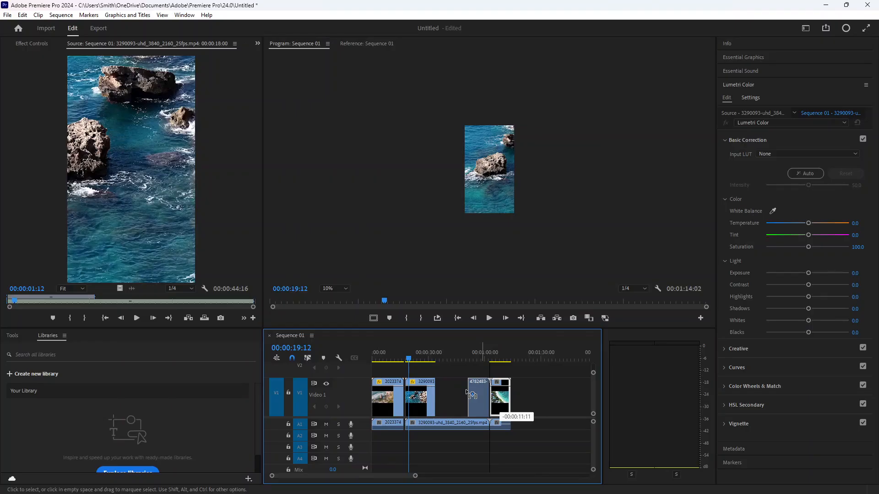
drag(467, 392, 441, 405)
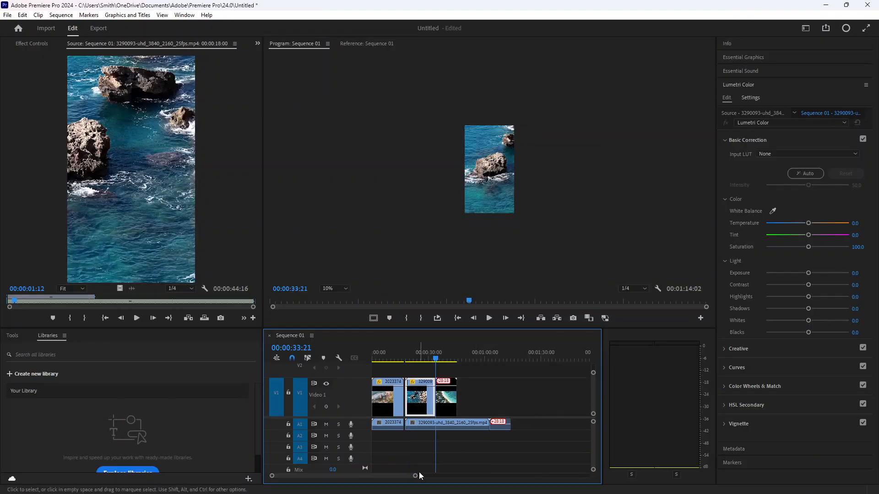
- Step the playhead back one frame and collapse the Lumetri Color panel
drag(415, 476, 381, 476)
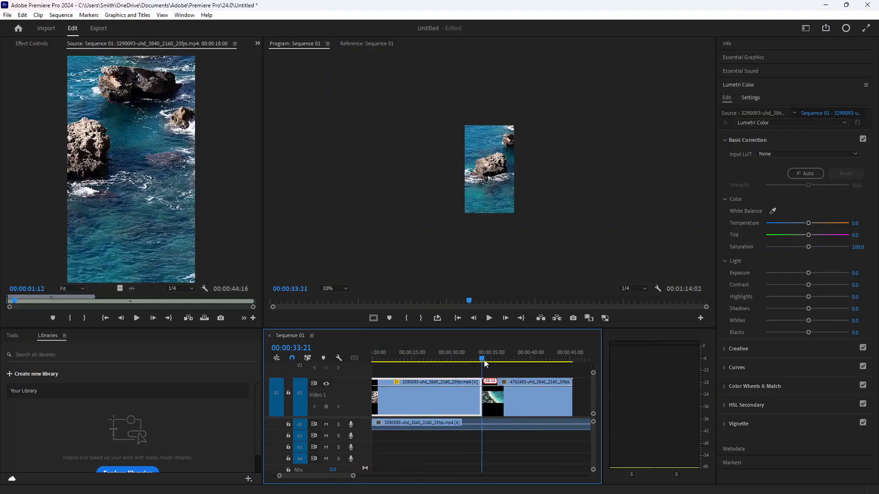
key(Left)
click(866, 85)
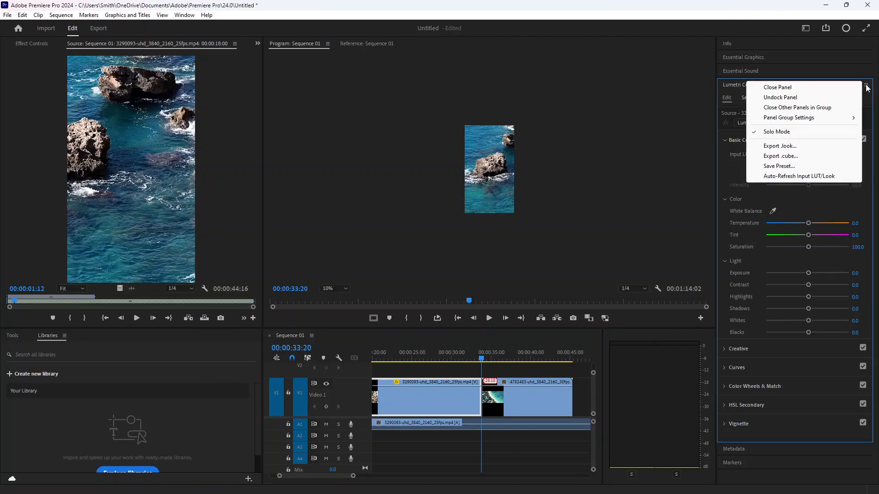
click(728, 96)
click(736, 88)
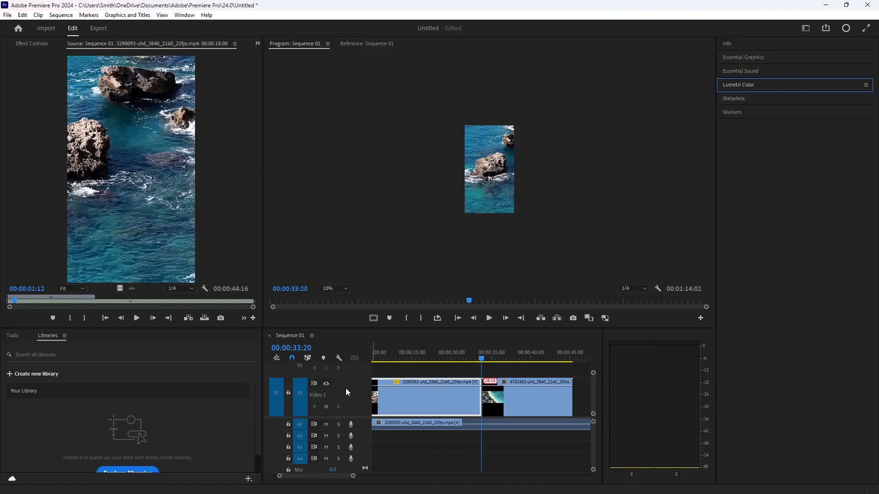
- Split the 3290093-uhd clip's leftover audio at the playhead with the Razor tool and delete the excess part
click(13, 336)
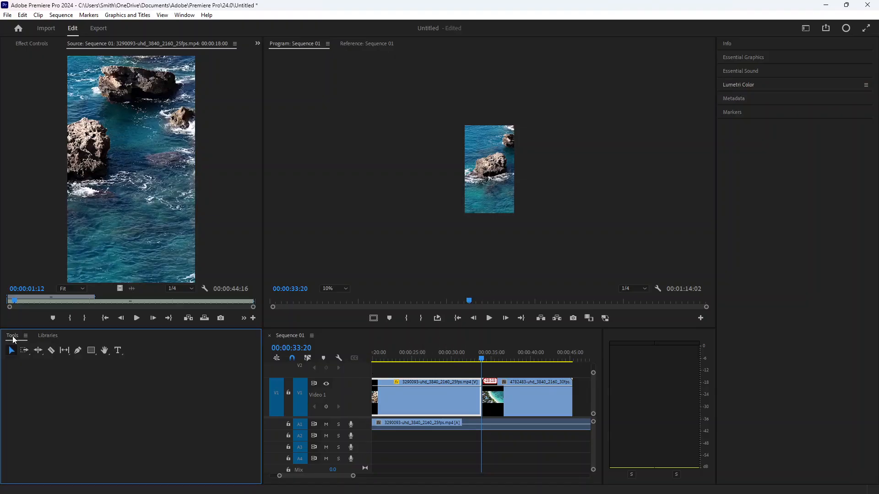
click(51, 351)
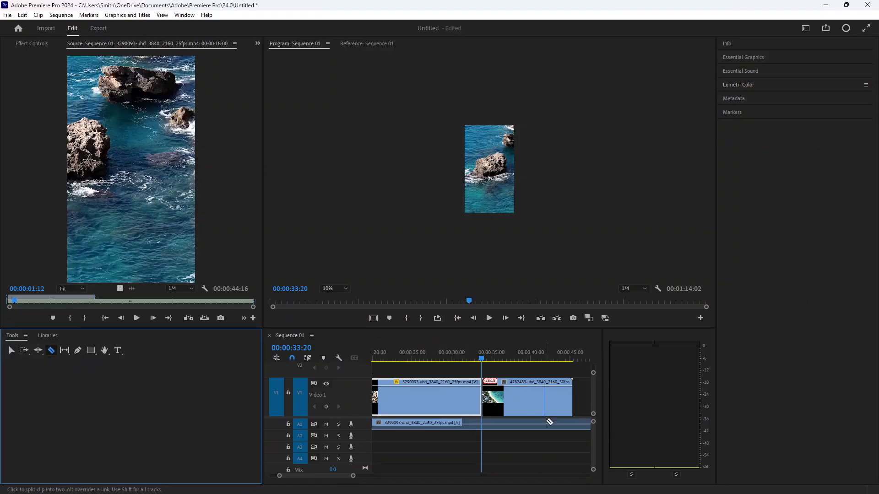
click(481, 423)
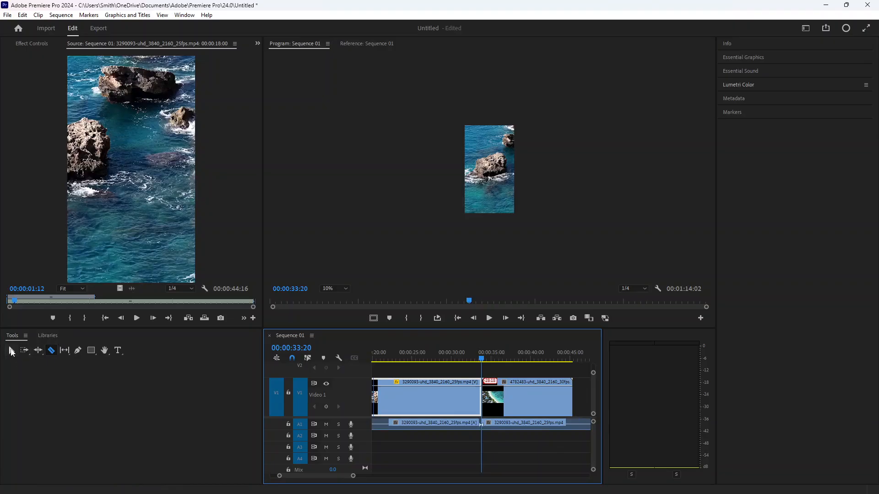
click(11, 351)
click(532, 428)
key(Delete)
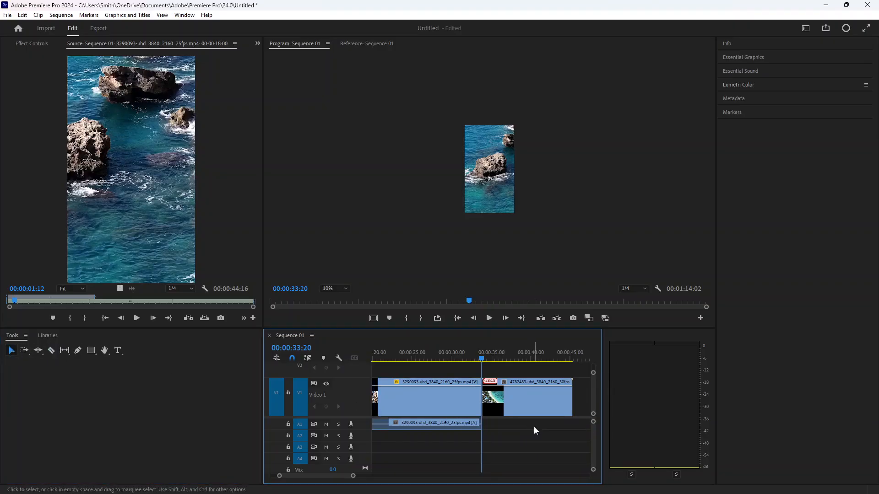
- Move the 4782483-uhd clip's audio back under its video in the timeline
scroll(526, 401, down, 1)
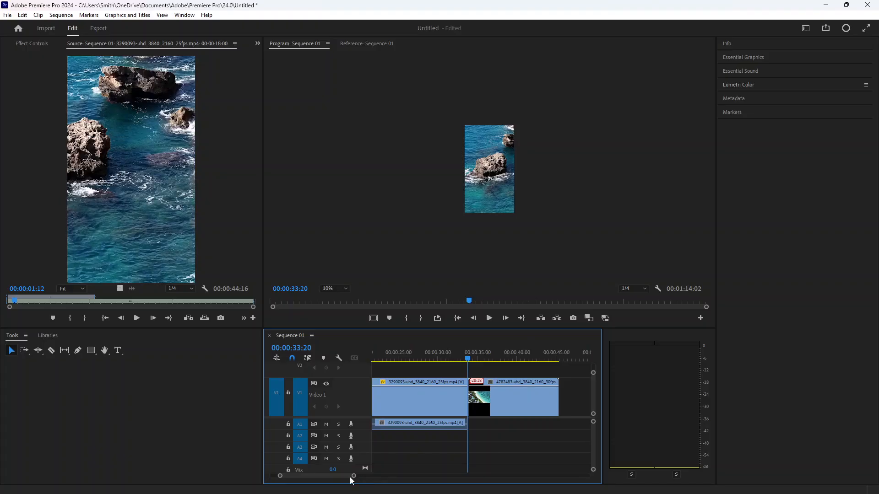
drag(352, 476, 406, 476)
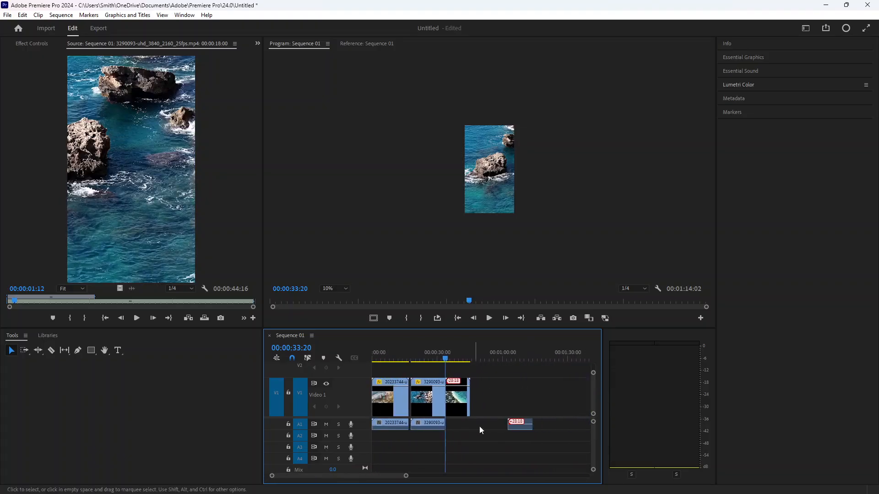
drag(524, 427, 461, 429)
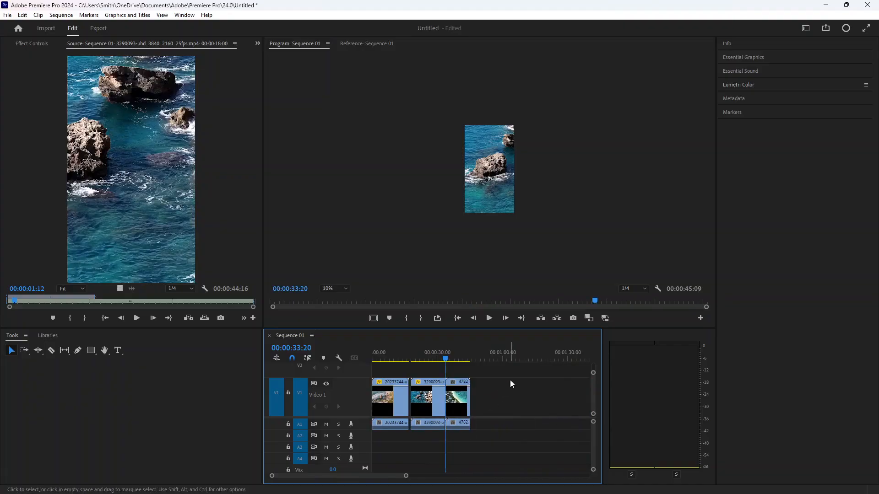
- Shift the second and third clips left so all three clips sit back to back without gaps
scroll(385, 407, up, 1)
scroll(385, 407, up, 1)
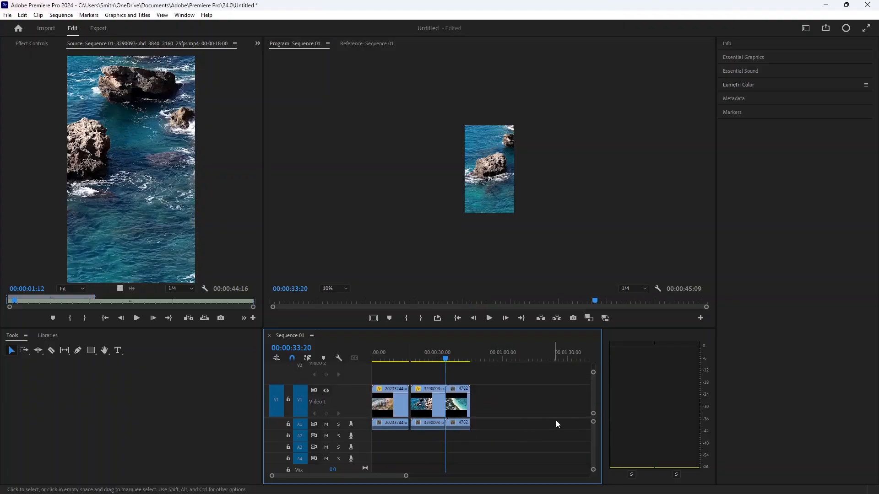
drag(405, 476, 369, 477)
drag(481, 359, 320, 371)
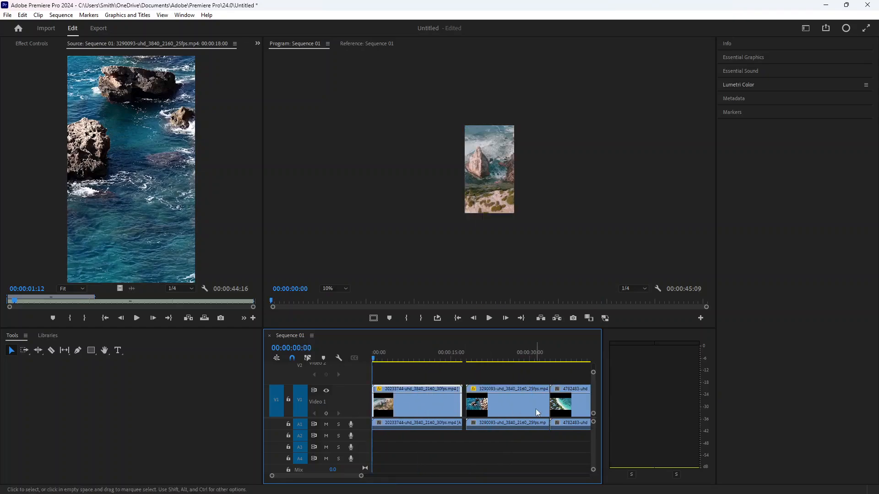
drag(525, 405, 485, 427)
click(499, 446)
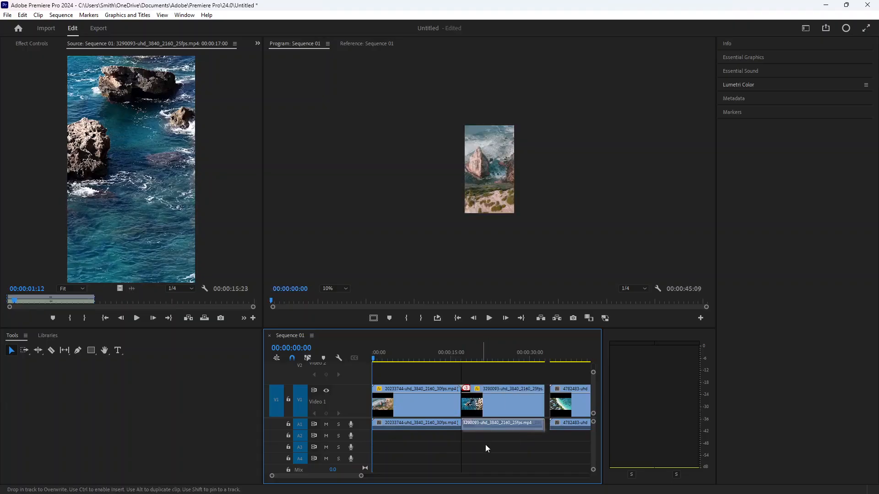
mouse_move(562, 408)
mouse_down()
mouse_move(556, 406)
mouse_move(567, 427)
mouse_move(558, 424)
mouse_up()
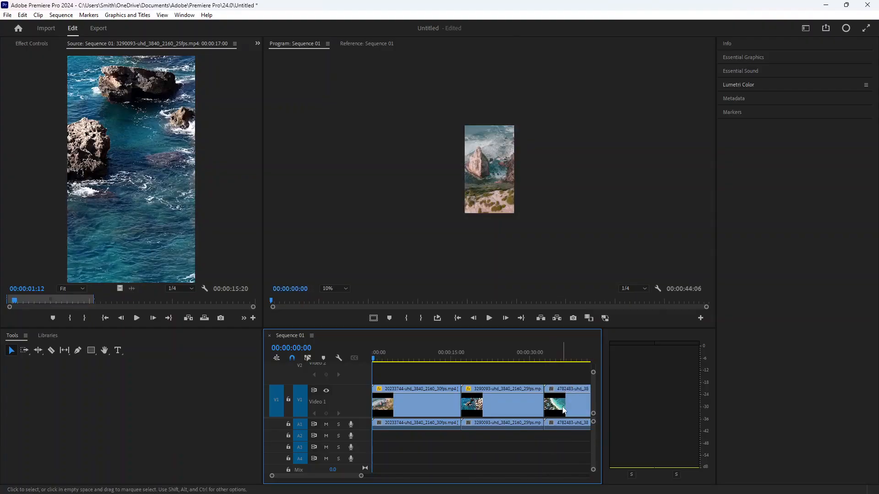
- Try to grab the 4782483-uhd clip's transform handles in the program monitor
scroll(563, 378, down, 1)
scroll(562, 378, up, 2)
scroll(496, 414, down, 1)
scroll(399, 476, down, 5)
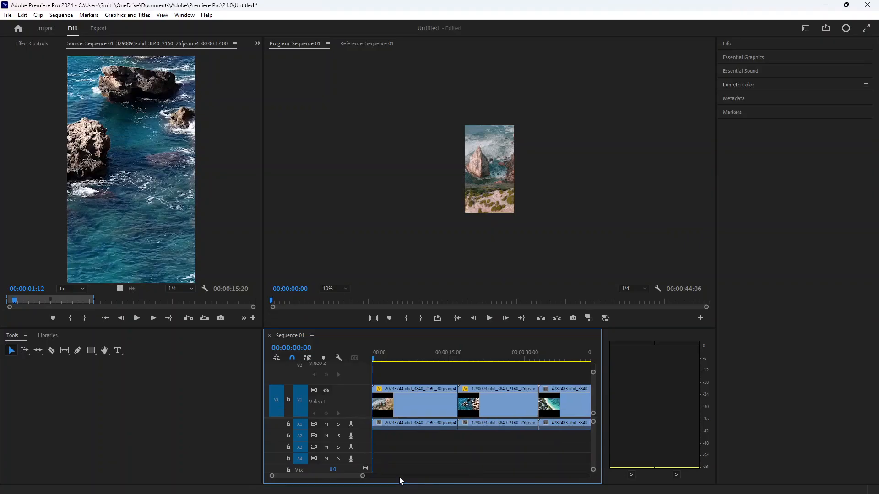
scroll(399, 476, down, 2)
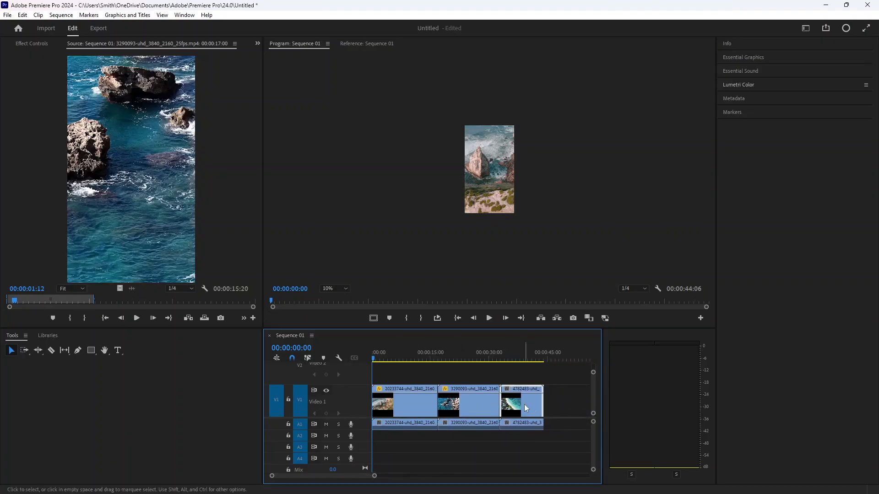
drag(374, 360, 510, 360)
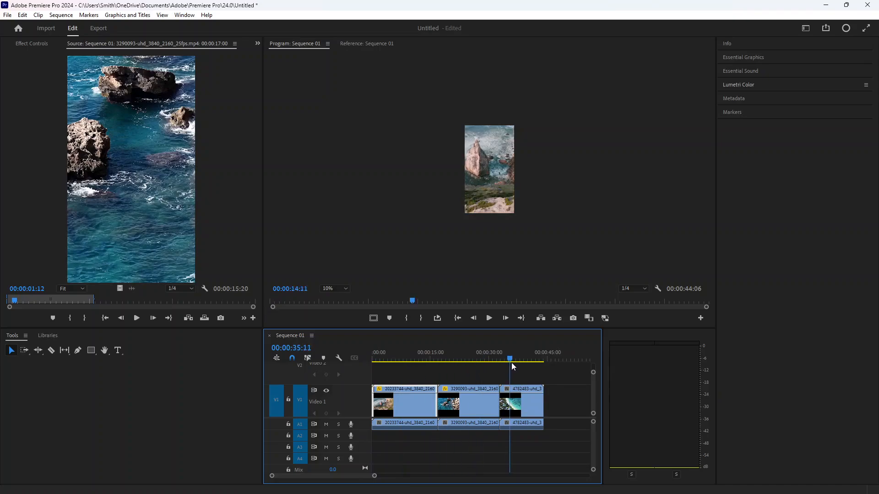
click(486, 175)
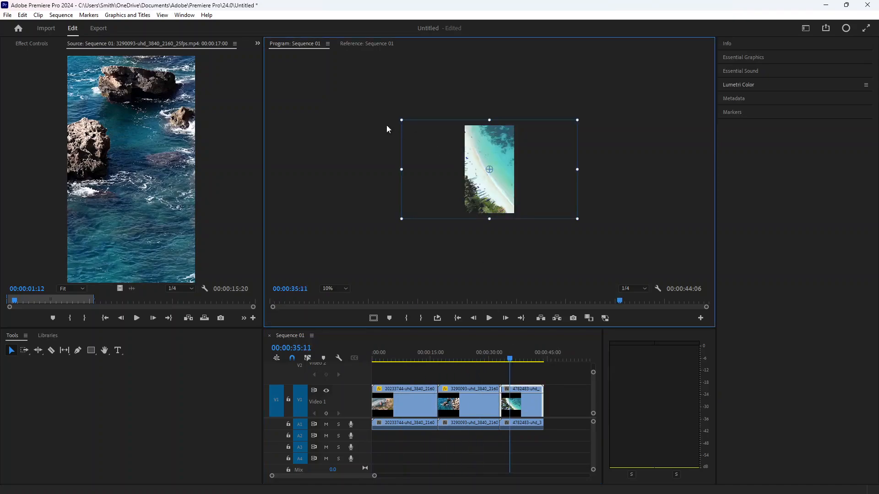
click(400, 119)
click(501, 152)
click(402, 118)
click(490, 149)
click(401, 120)
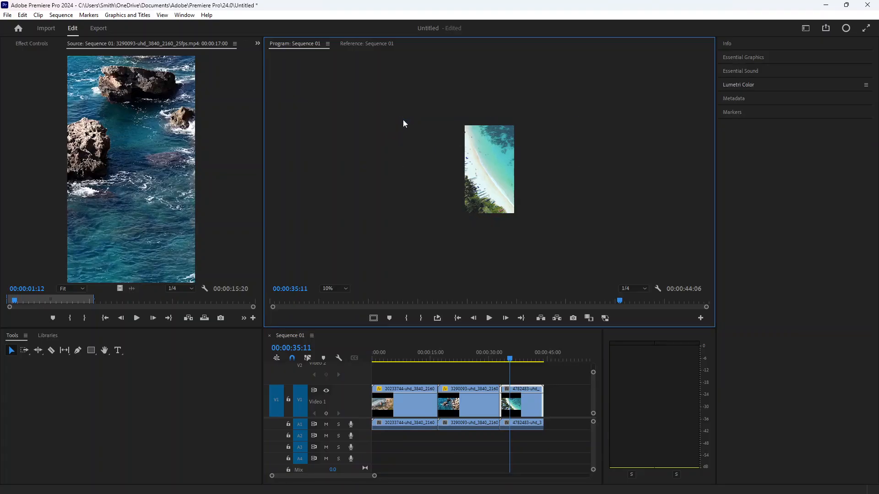
click(505, 166)
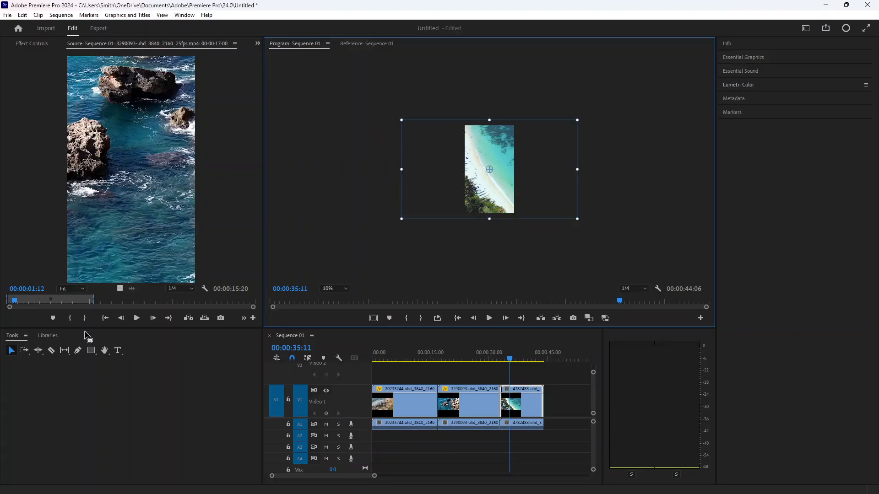
click(420, 262)
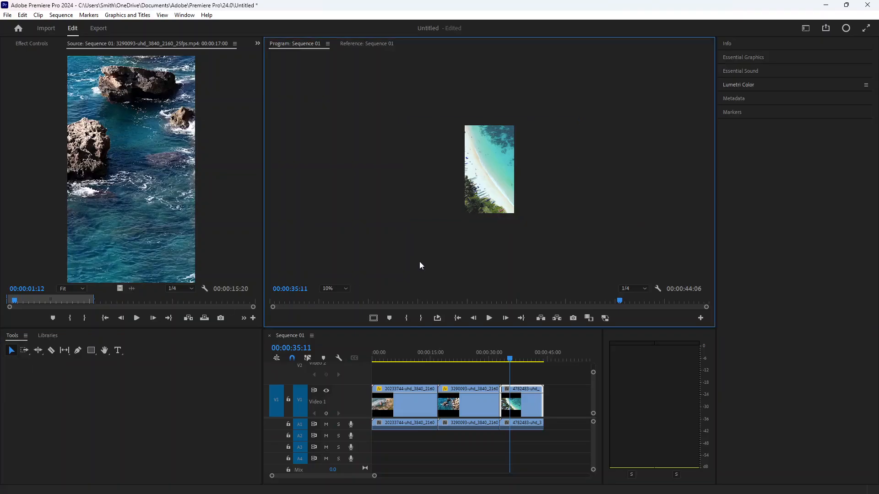
click(490, 178)
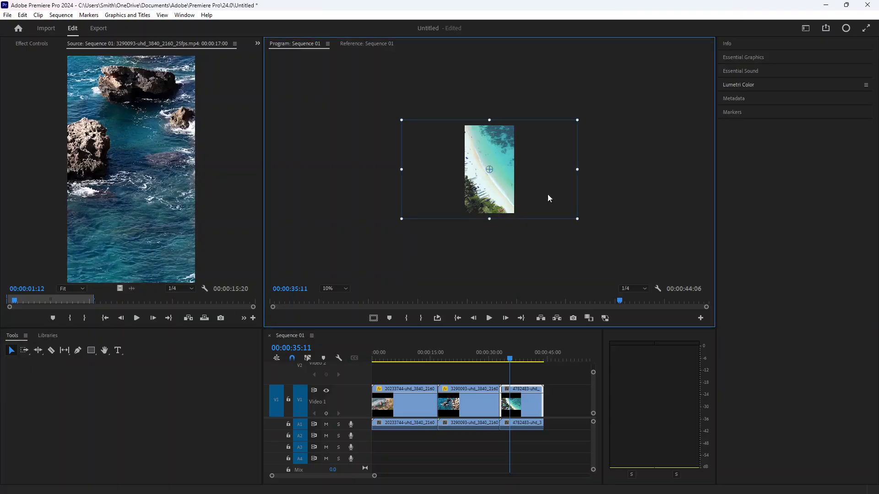
click(578, 223)
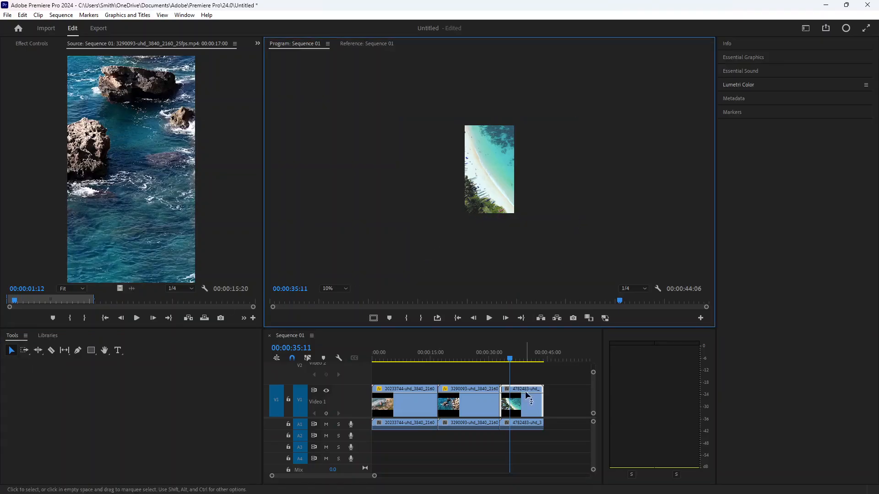
click(516, 359)
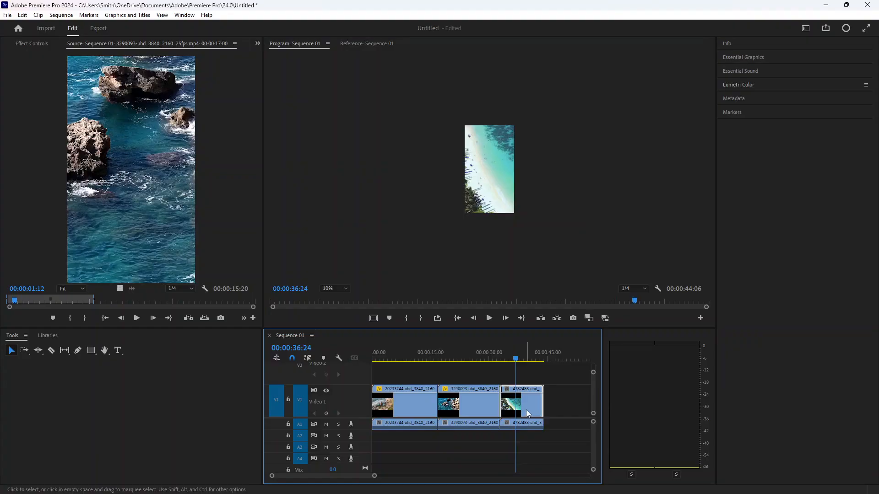
drag(553, 403, 521, 448)
- Nudge the 4782483-uhd clip slightly to the right in the program monitor
click(498, 179)
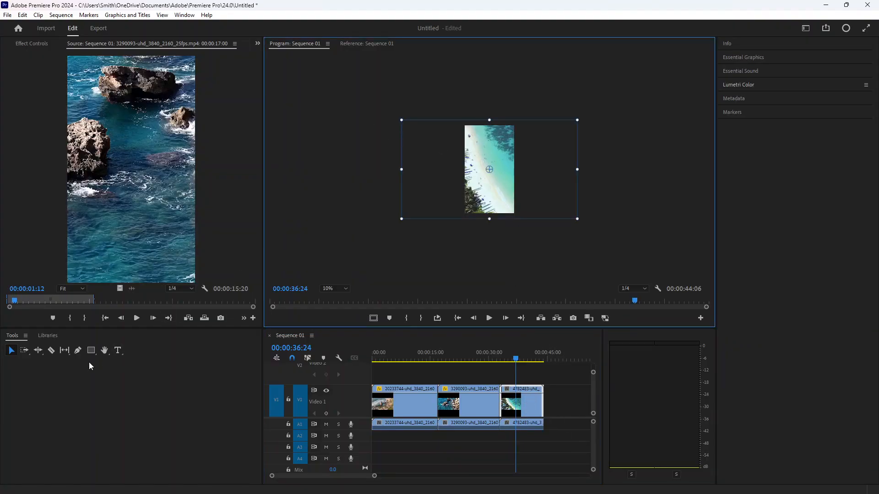
click(104, 350)
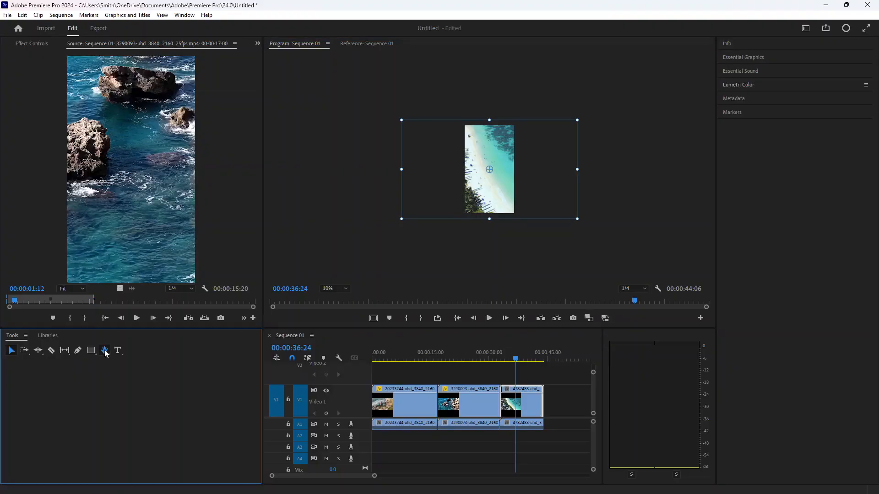
click(402, 219)
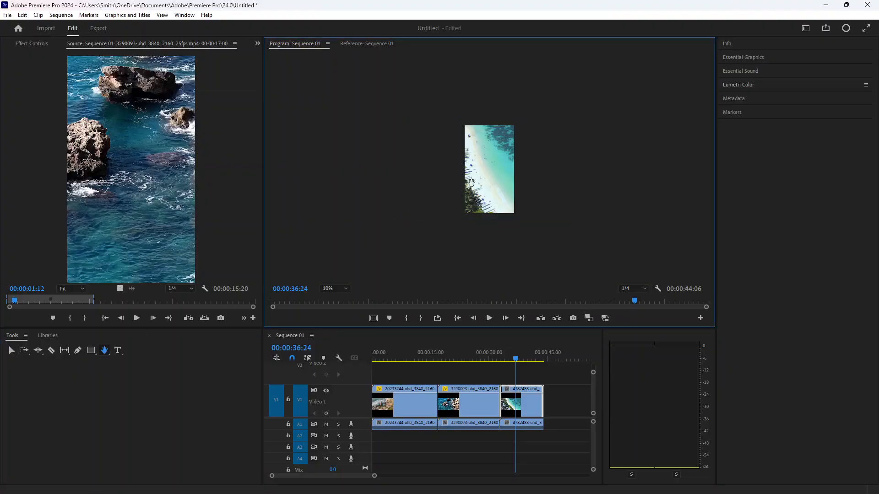
click(481, 179)
mouse_move(485, 178)
mouse_down()
mouse_move(457, 221)
mouse_move(494, 179)
mouse_up()
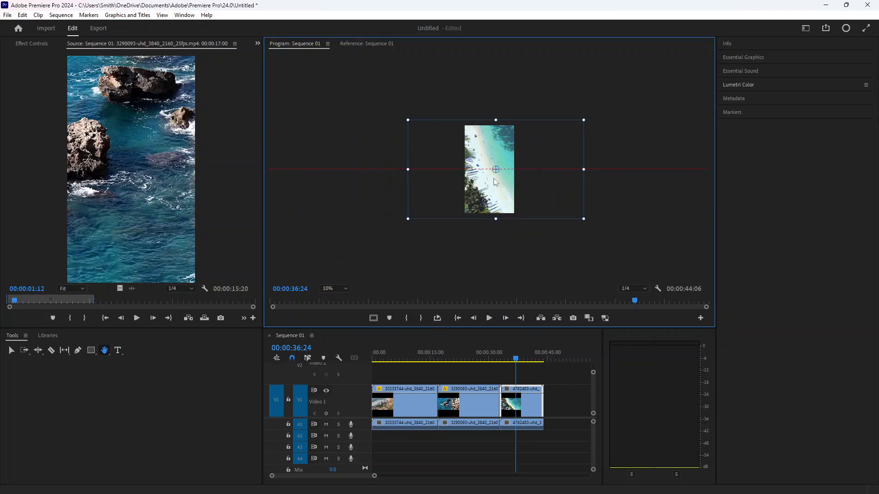
- Set the program monitor zoom to 25% and switch back to the Selection tool
click(346, 289)
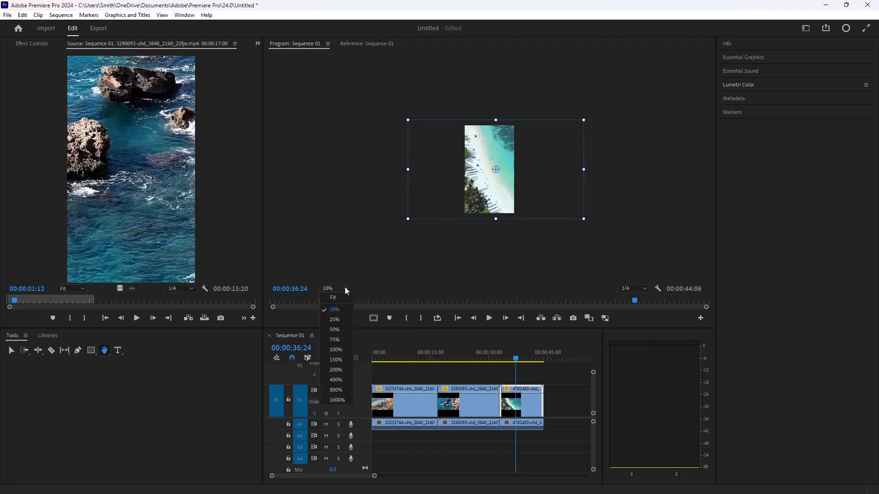
click(335, 319)
click(11, 350)
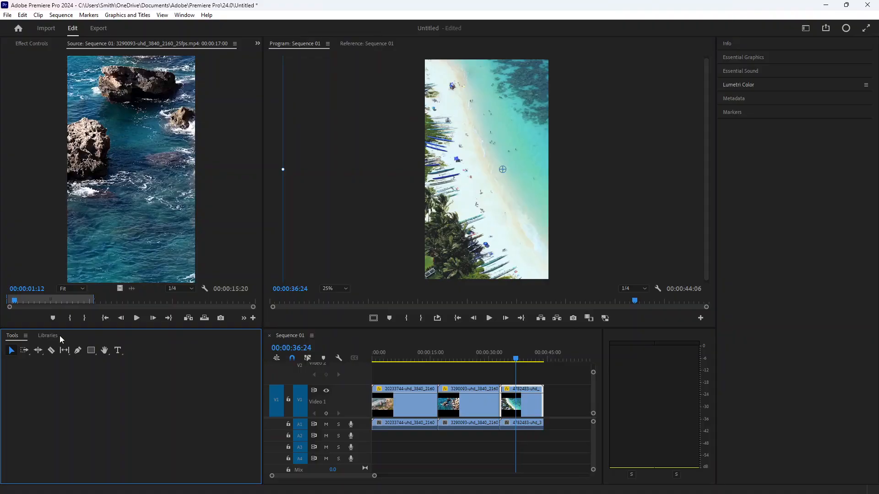
- Select the clip's transform box in the program monitor and set the monitor zoom to 10%
drag(283, 169, 310, 173)
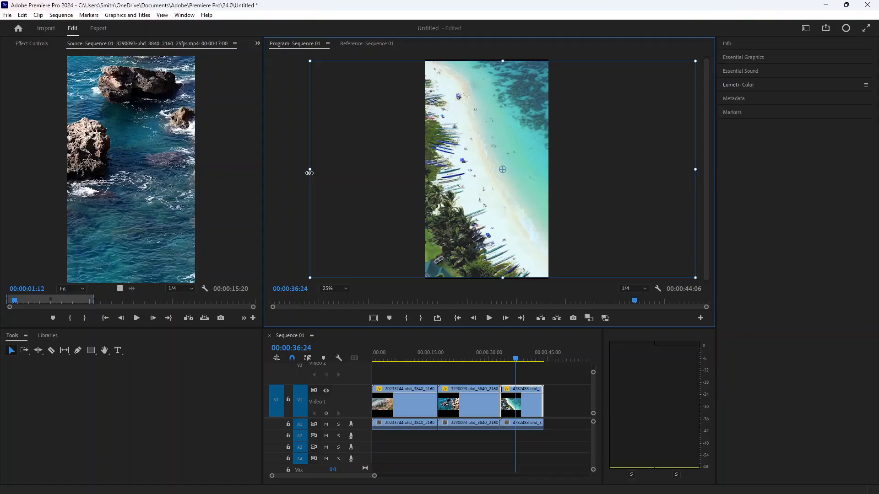
click(334, 288)
click(337, 309)
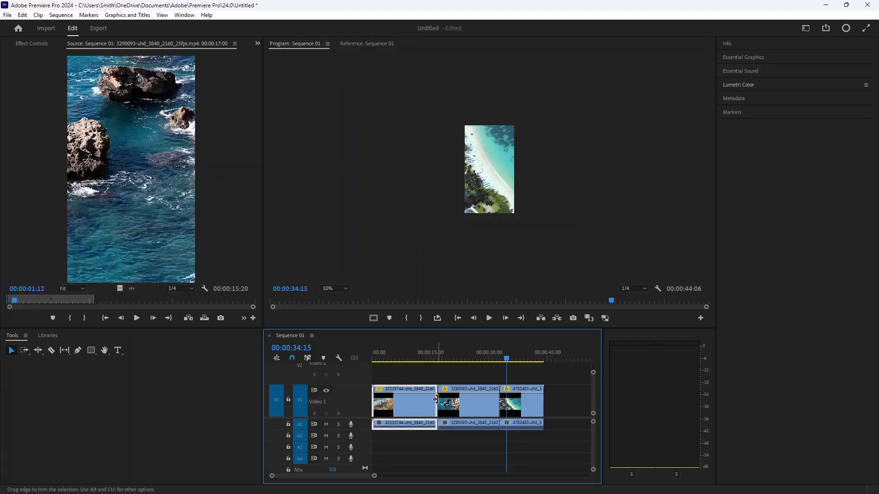
- Shorten the first clip on the timeline and move the second clip up against its new end
drag(435, 400, 407, 399)
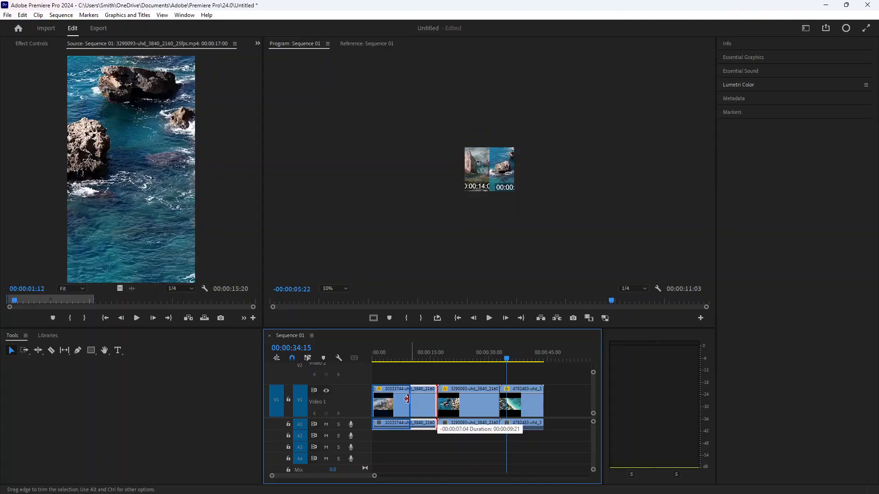
drag(407, 399, 425, 408)
click(456, 400)
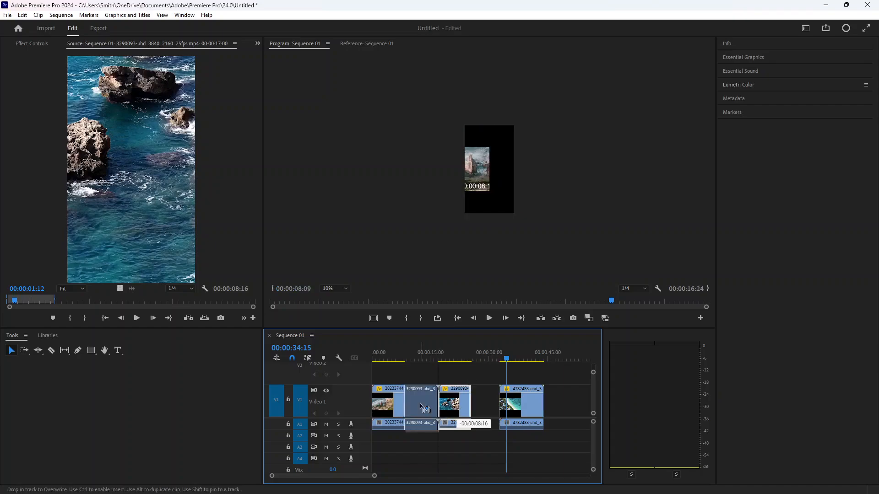
drag(425, 408, 424, 408)
drag(480, 396, 464, 405)
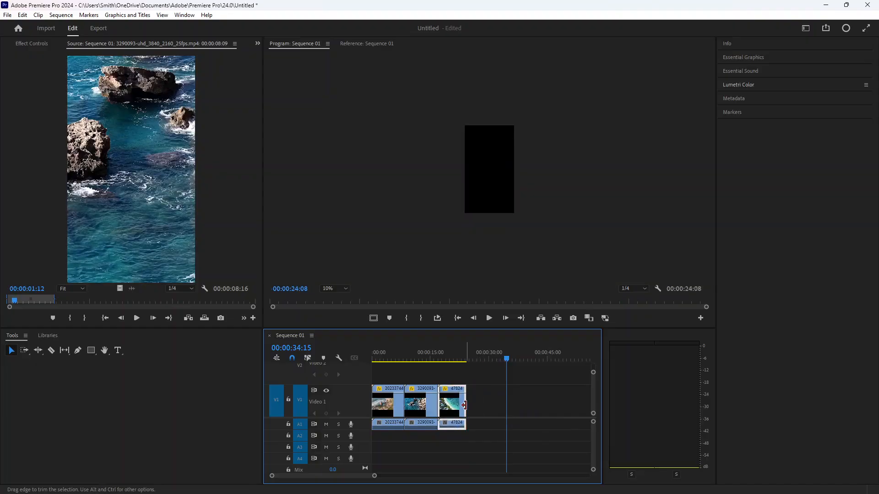
- Trim the second and third clips shorter so all three clips sit back to back without gaps
scroll(429, 394, down, 1)
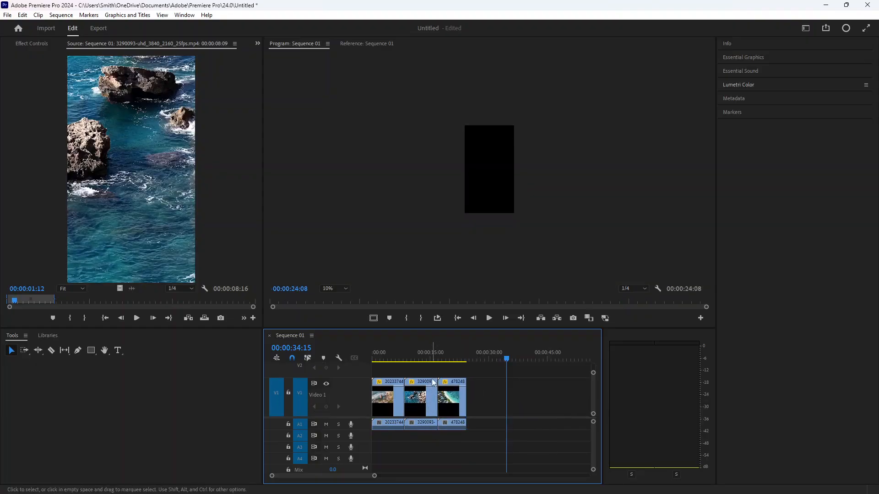
drag(436, 402, 389, 402)
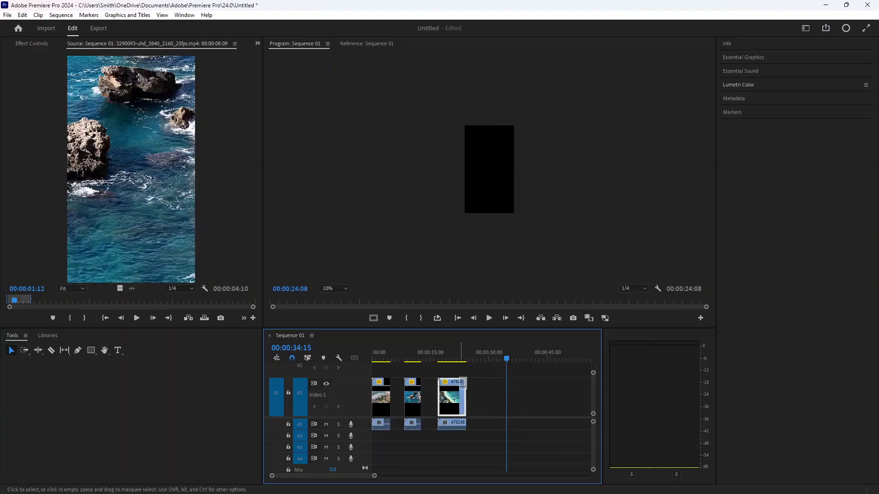
drag(464, 397, 396, 399)
drag(441, 406, 428, 406)
- Select the first clip and in Lumetri Color raise the Creative intensity to about 131.9
drag(506, 359, 372, 364)
drag(375, 476, 356, 476)
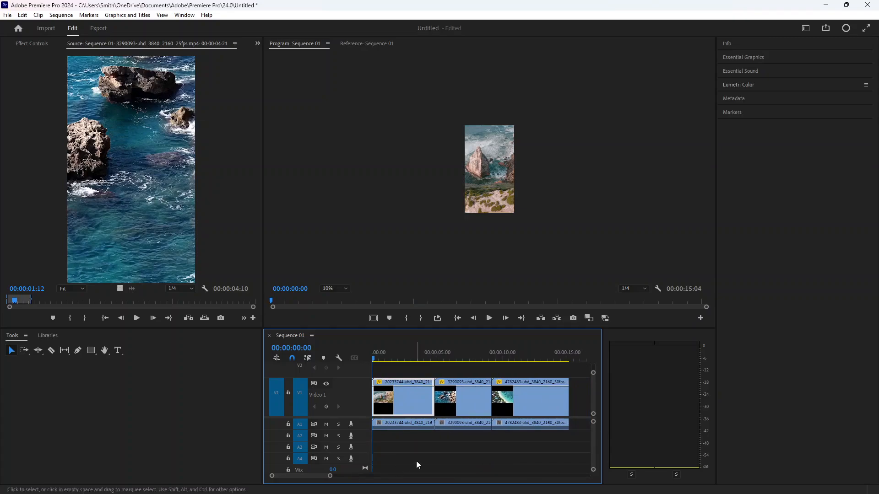
drag(416, 460, 387, 359)
alt+click(411, 401)
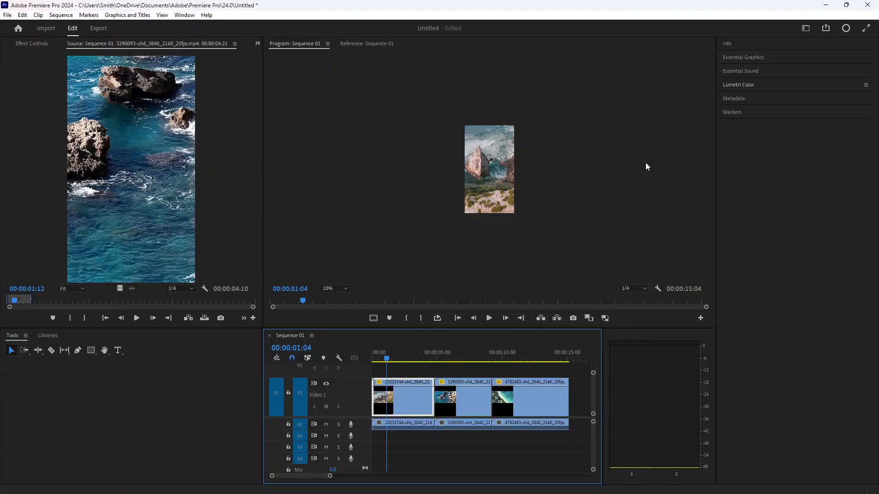
click(741, 84)
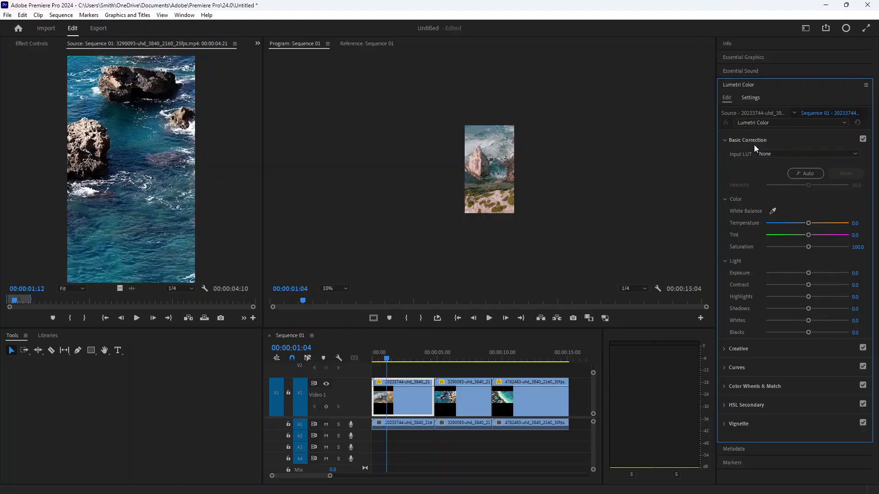
scroll(756, 261, down, 1)
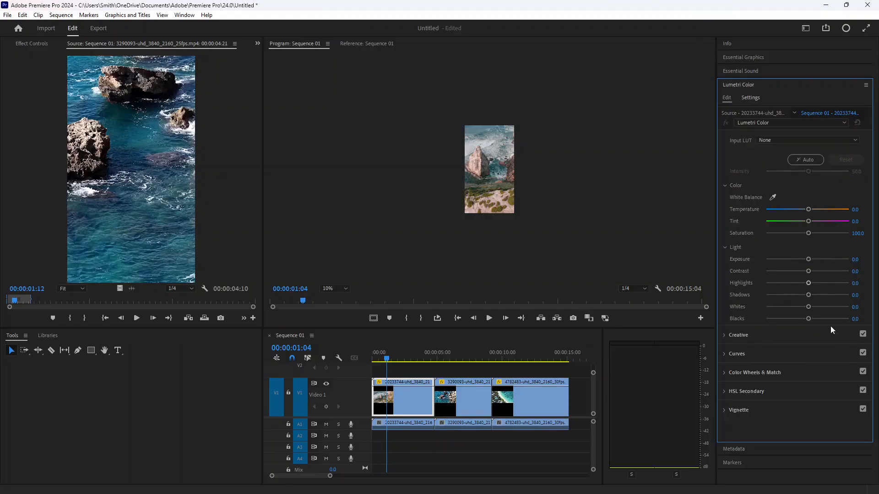
click(722, 390)
click(723, 355)
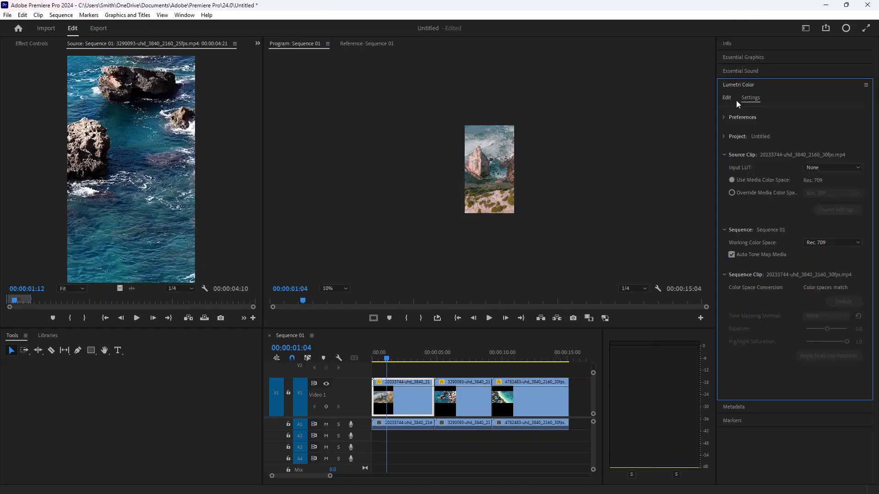
scroll(792, 248, up, 1)
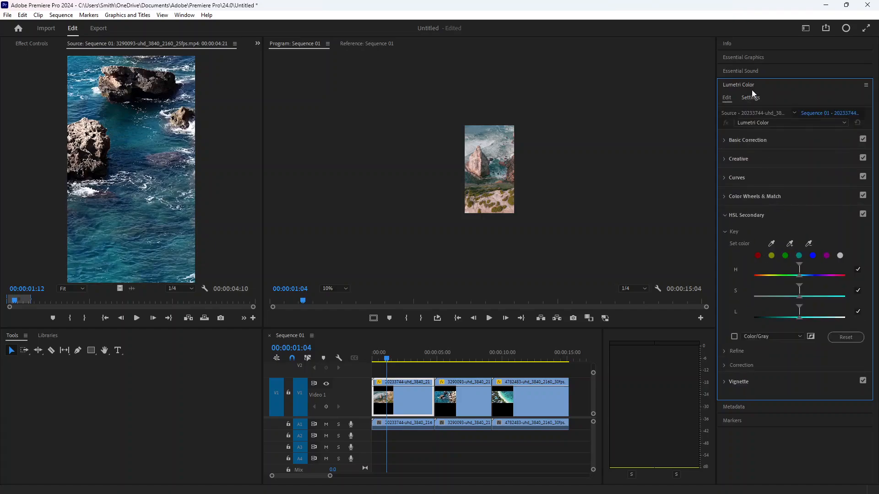
scroll(793, 287, down, 1)
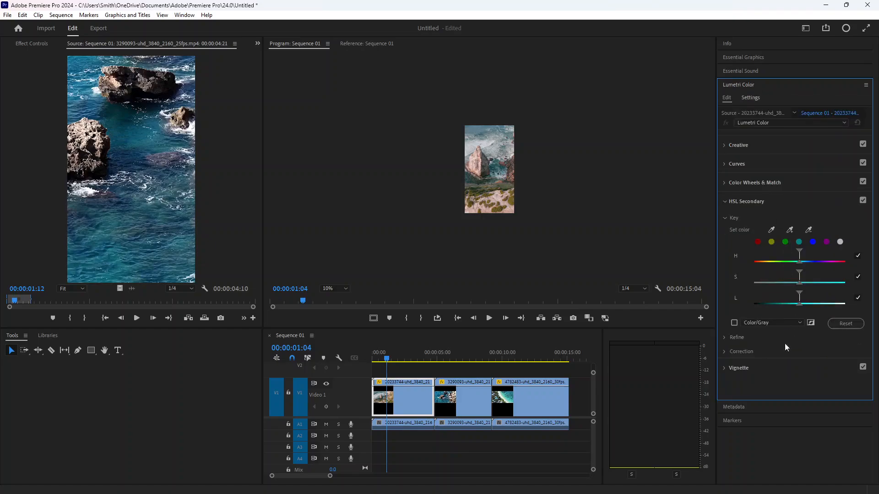
click(725, 145)
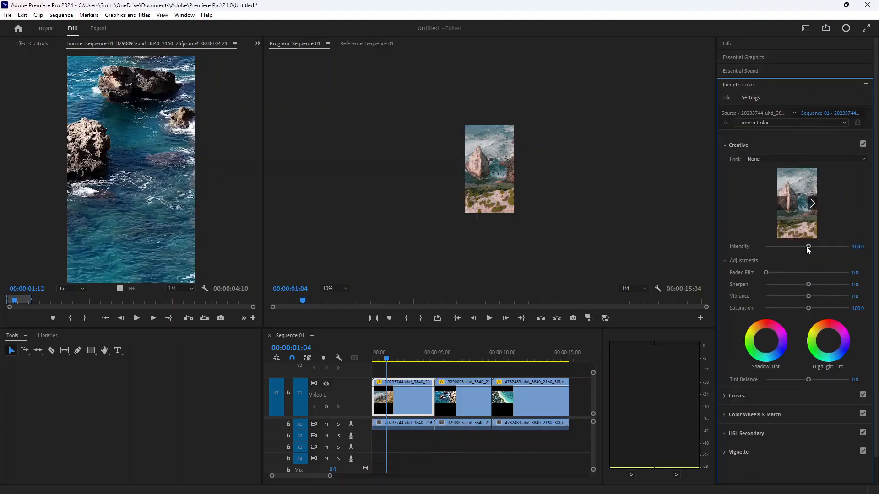
drag(807, 246, 820, 246)
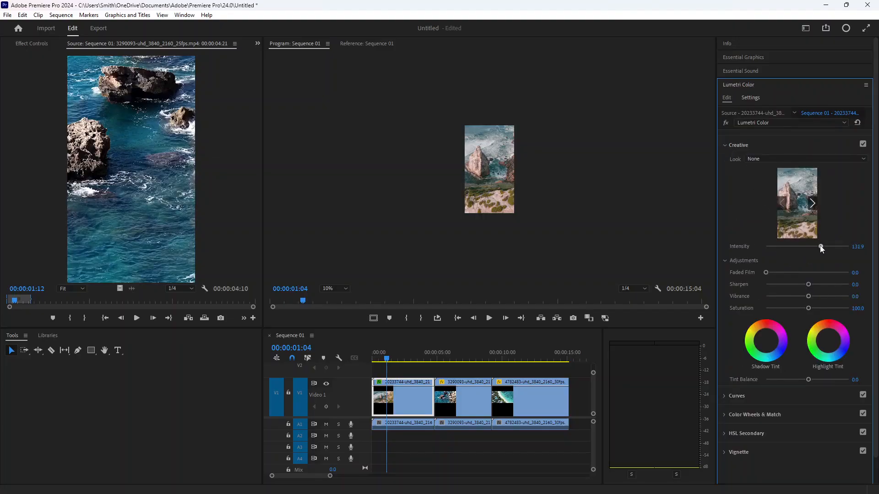
- Set the program monitor zoom to Fit and raise the Creative intensity to about 170.3
click(345, 289)
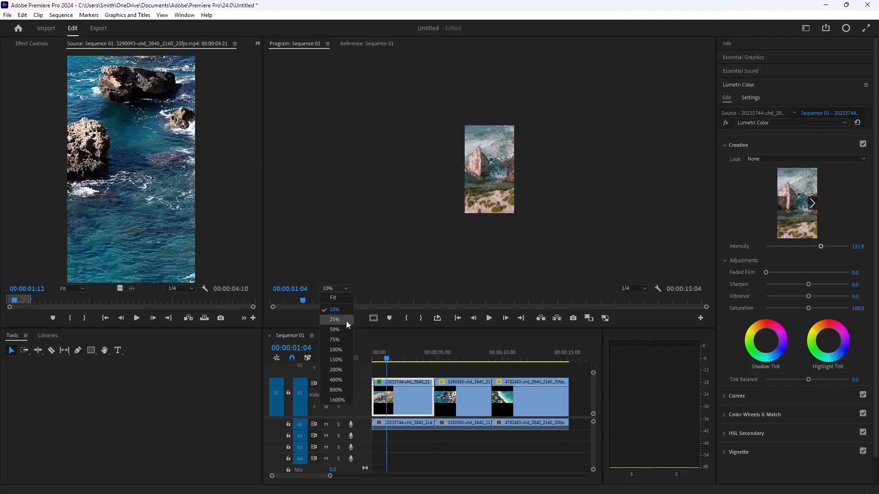
click(338, 298)
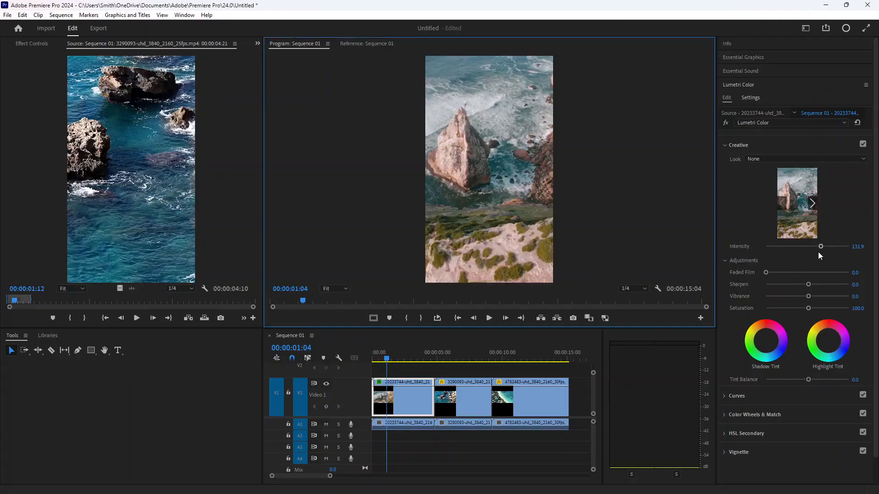
drag(820, 248, 828, 247)
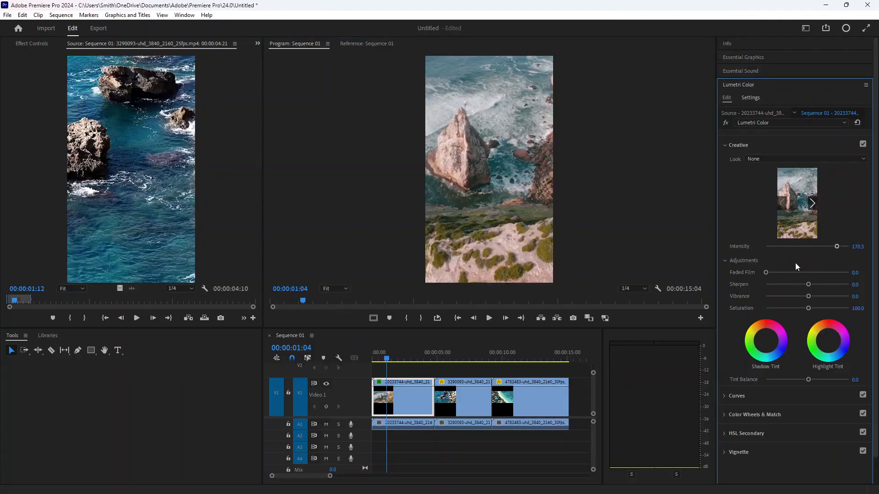
drag(388, 358, 348, 362)
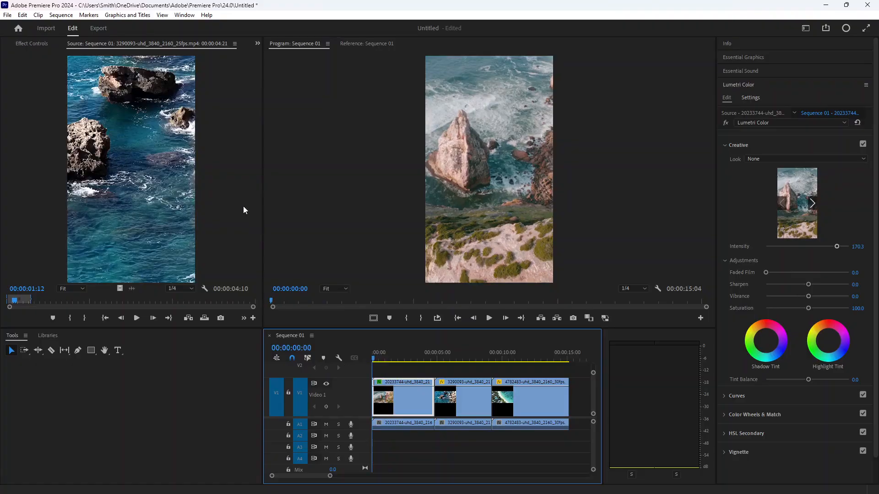
- Load the first timeline clip into the source monitor
click(185, 190)
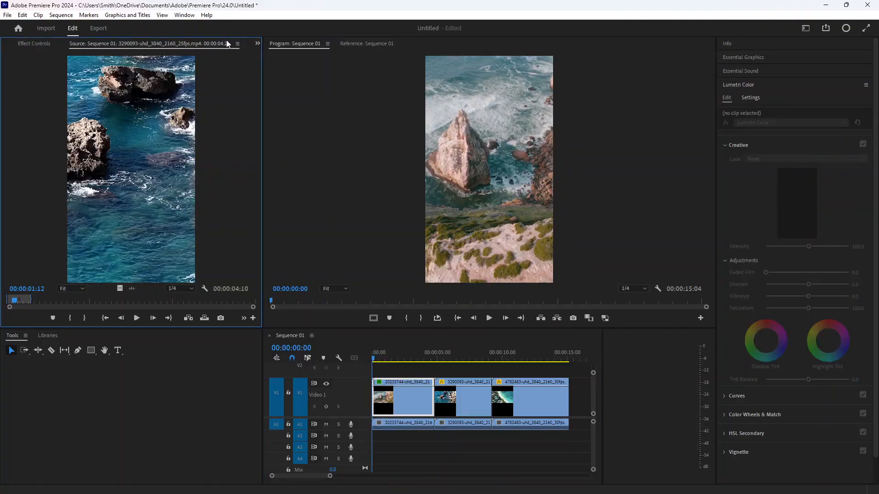
click(237, 44)
click(204, 147)
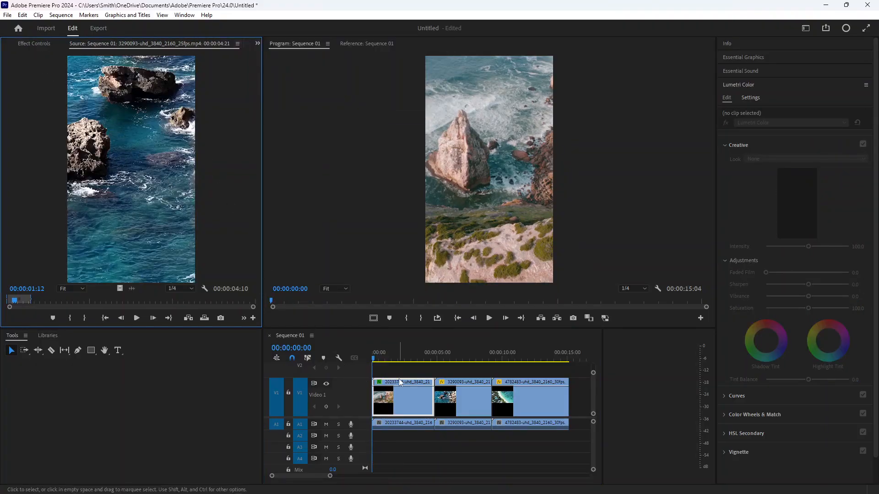
click(398, 408)
drag(404, 402, 172, 209)
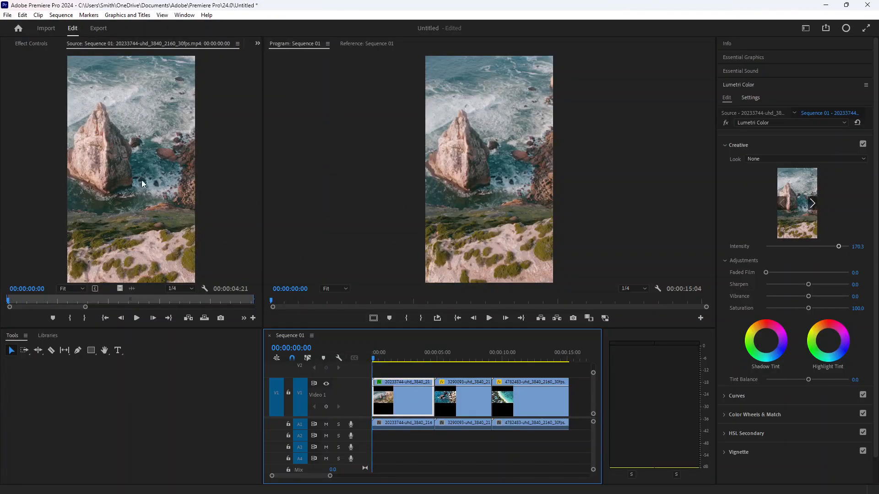
- Switch the workspace to the Vertical layout
click(185, 15)
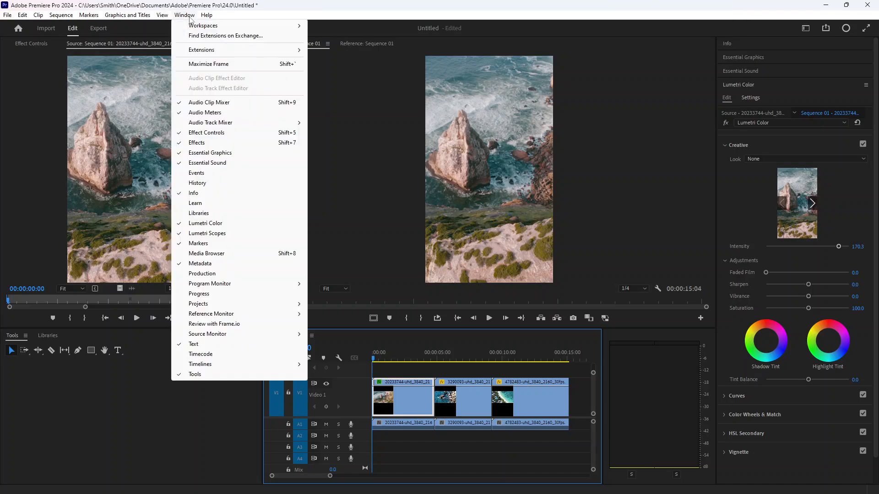
mouse_move(196, 27)
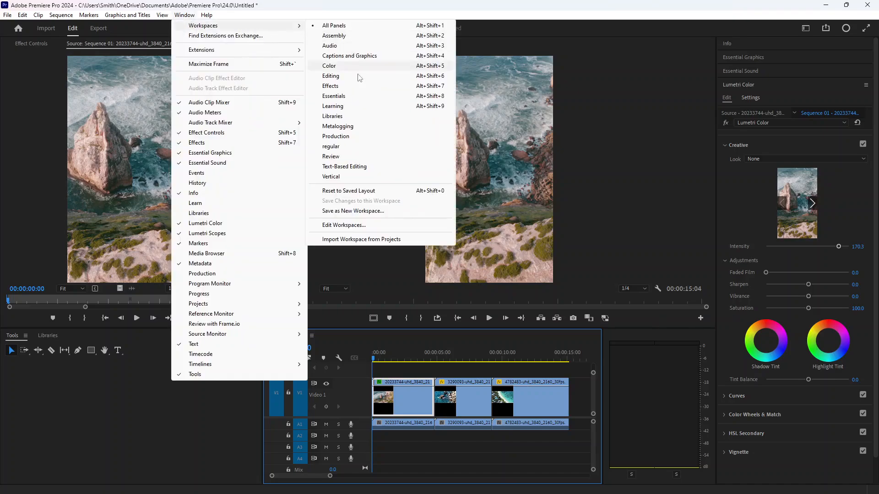
click(344, 179)
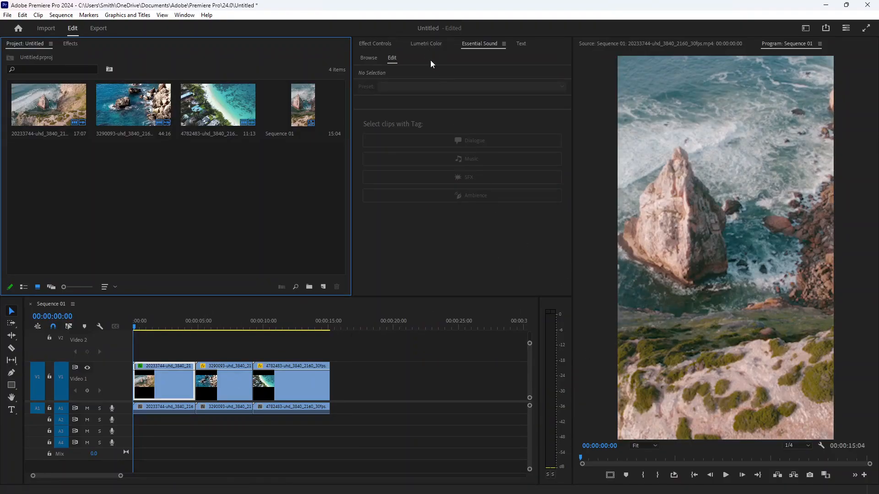
- Set the Creative adjustments to Faded Film 30.1, Sharpen 51.0, Vibrance 34.6 and Saturation 158.8
click(426, 43)
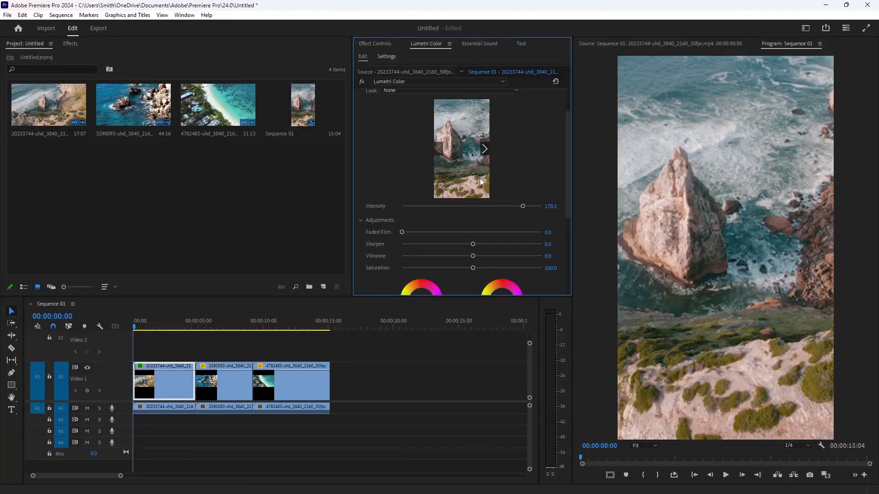
drag(410, 231, 519, 243)
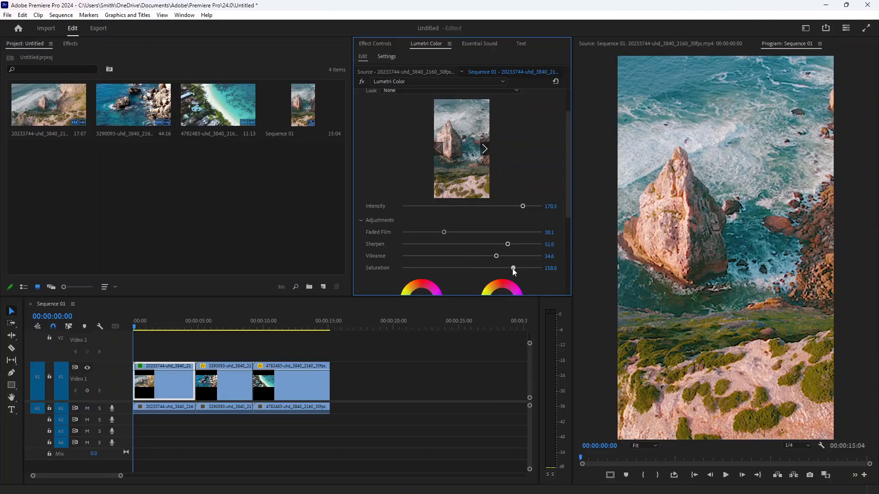
- Bend the red and blue RGB curves slightly upward in the Curves section
scroll(490, 232, down, 3)
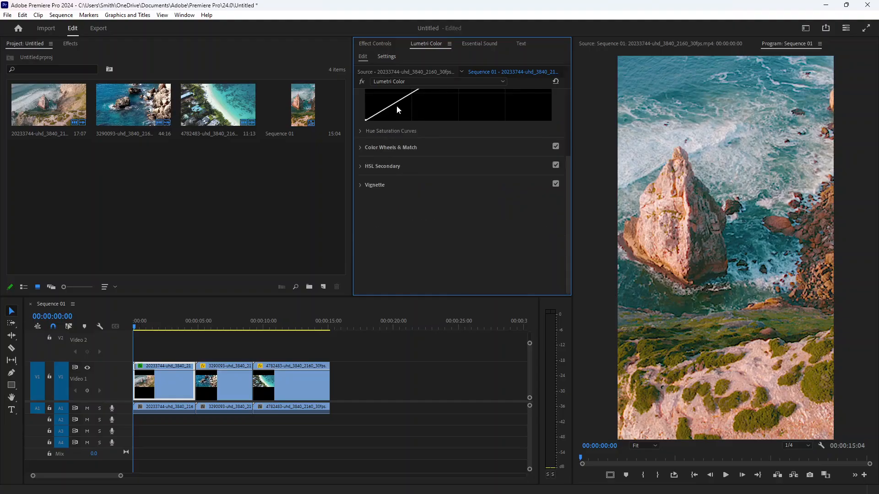
scroll(412, 112, up, 3)
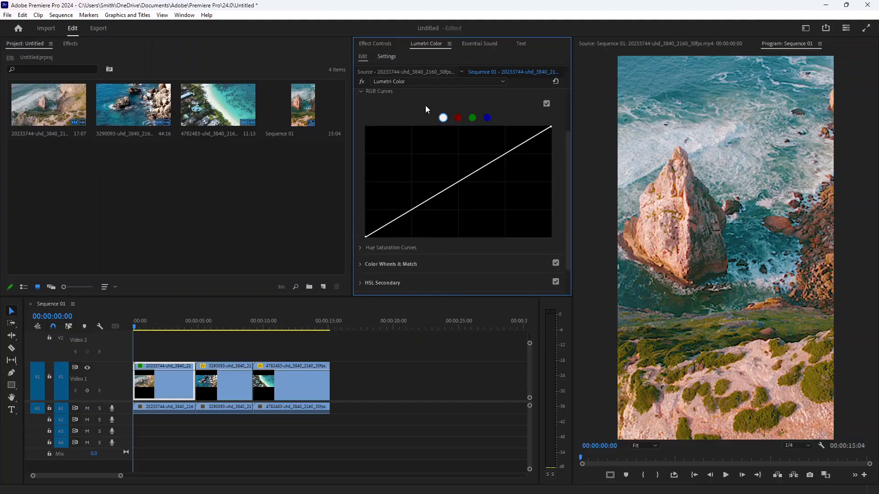
click(458, 117)
drag(433, 200, 458, 187)
click(472, 118)
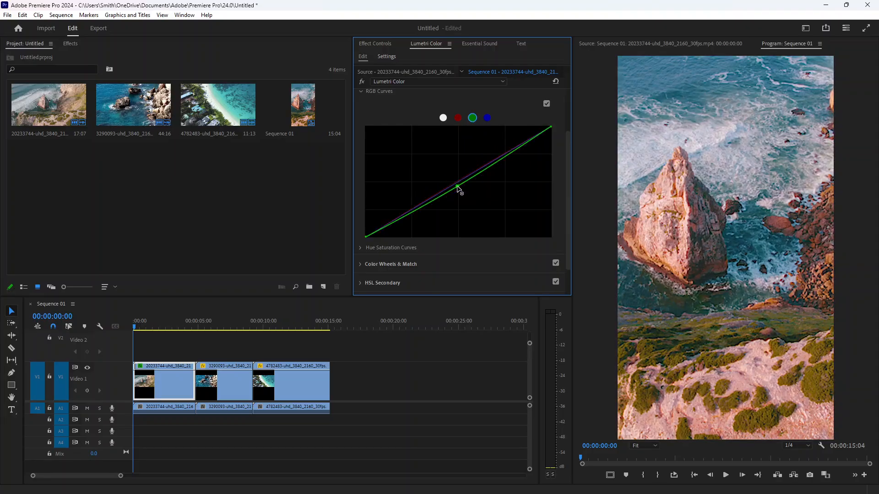
click(487, 118)
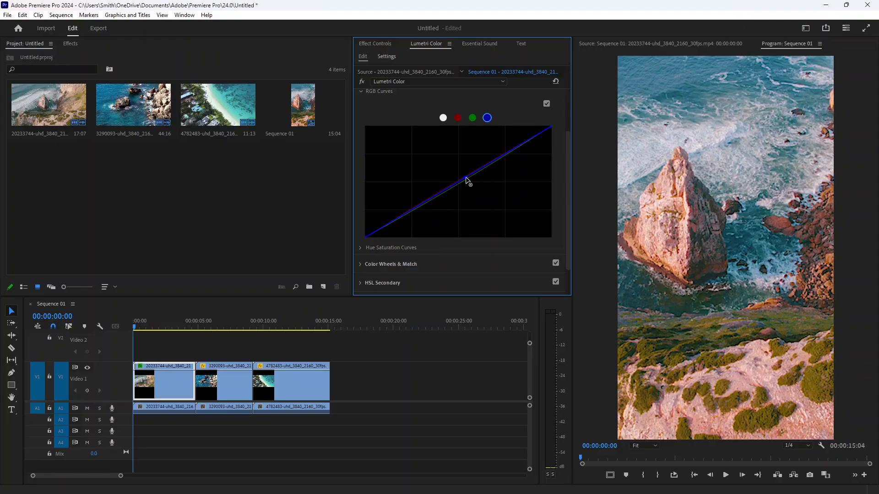
drag(465, 178, 495, 159)
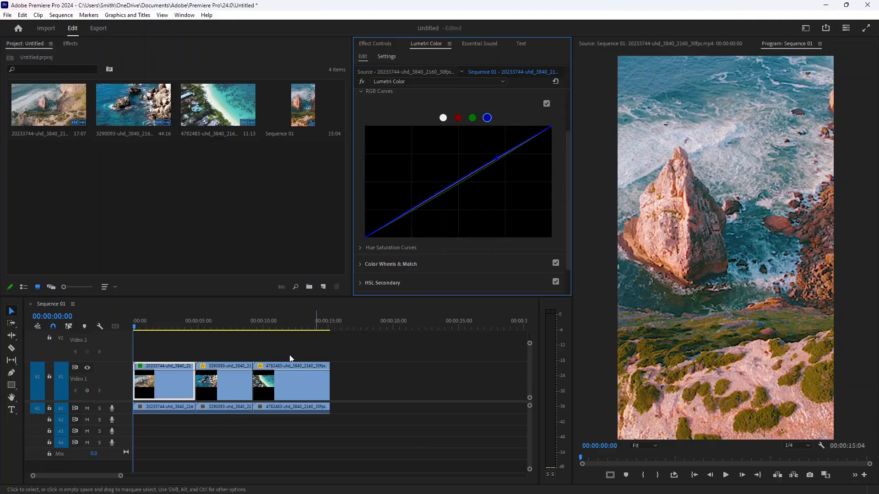
- Play back the start of the sequence to preview the color grade
click(178, 325)
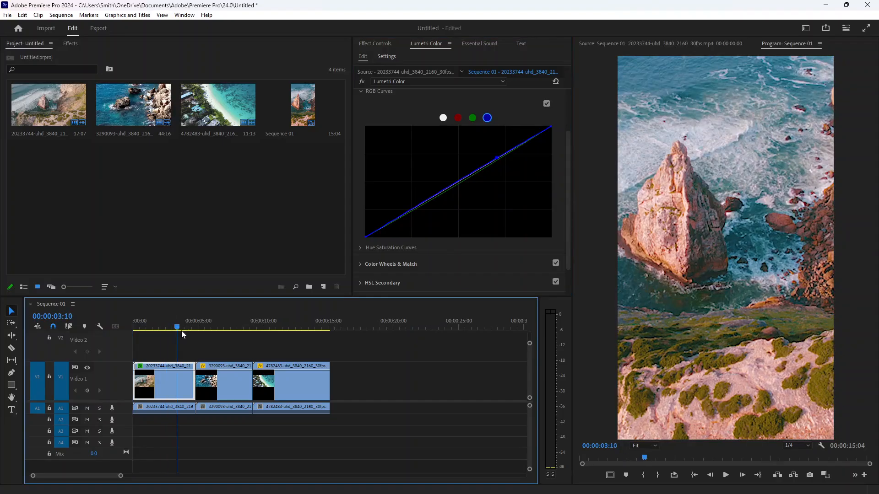
key(space)
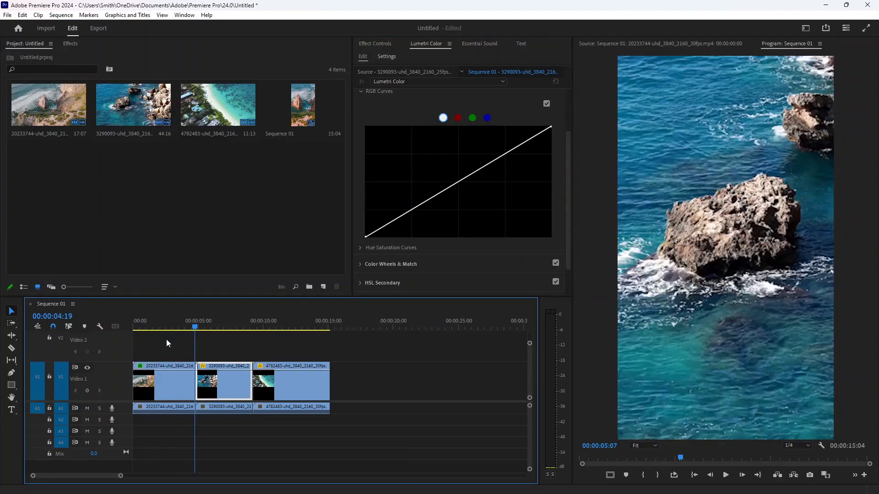
click(167, 380)
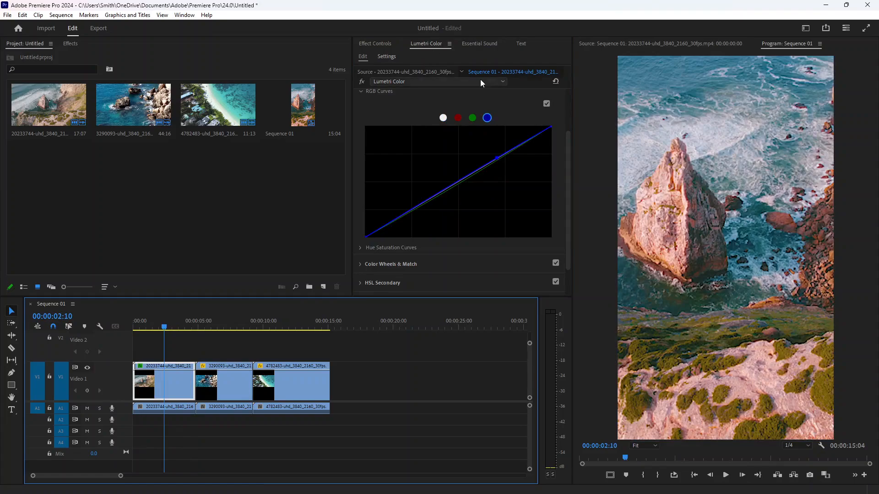
- Copy the first graded clip in the timeline
scroll(438, 108, up, 2)
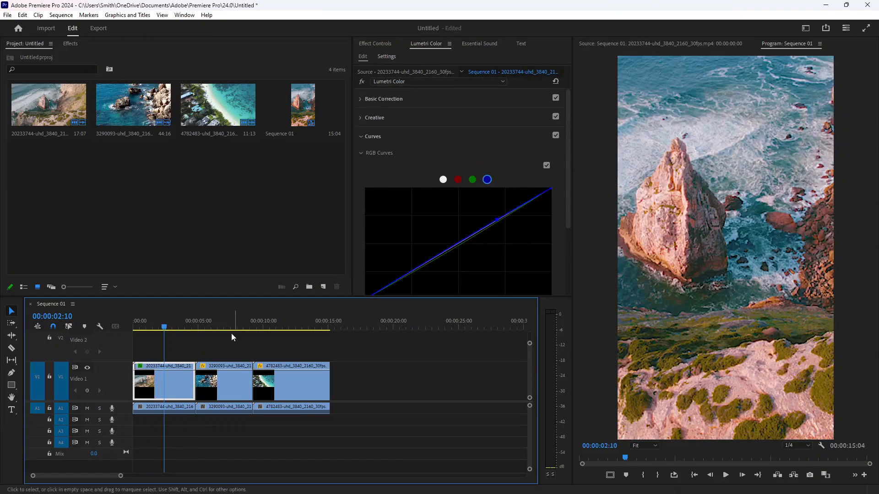
right_click(177, 381)
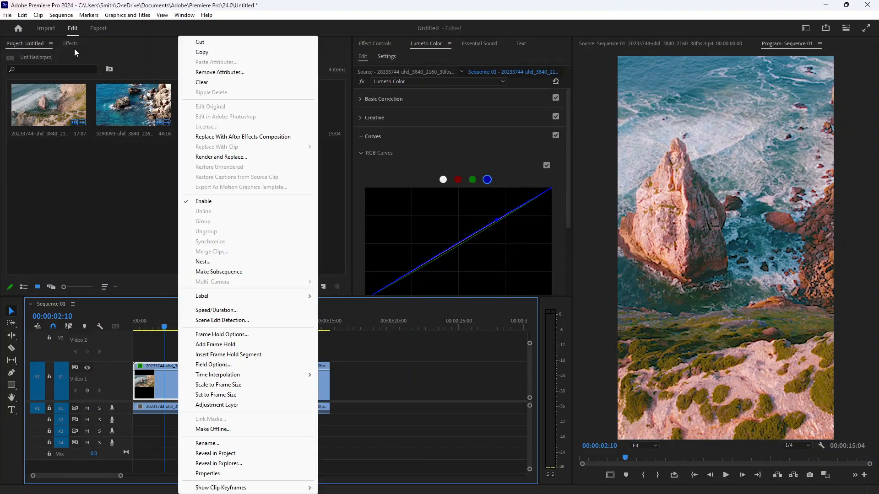
click(24, 15)
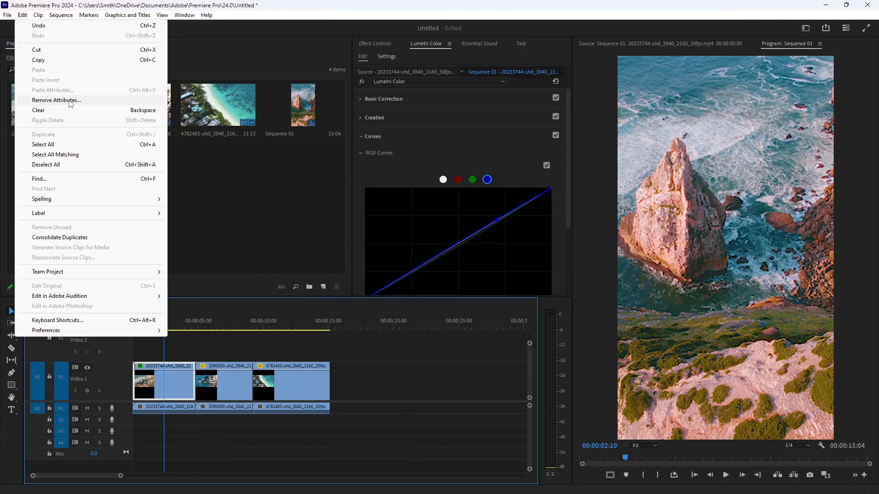
click(57, 59)
- Paste the first clip's attributes, including its Lumetri Color effect, onto the second and third clips
drag(325, 353, 225, 432)
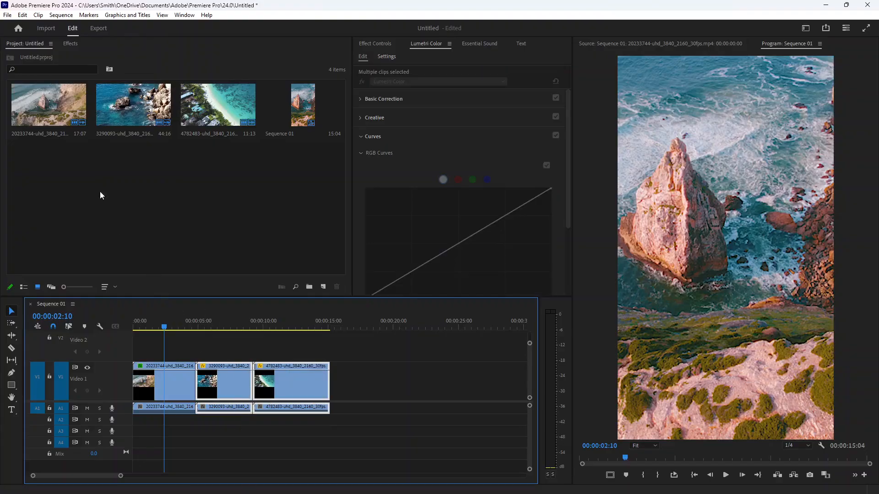
click(39, 16)
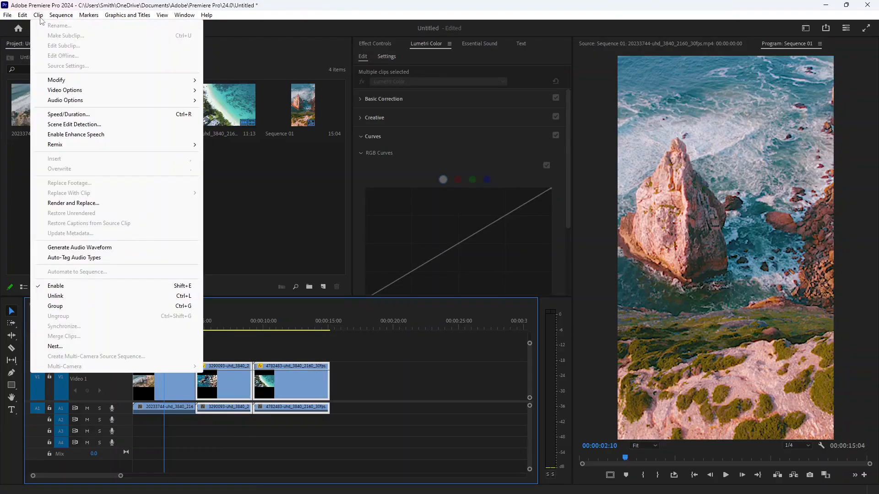
mouse_move(25, 17)
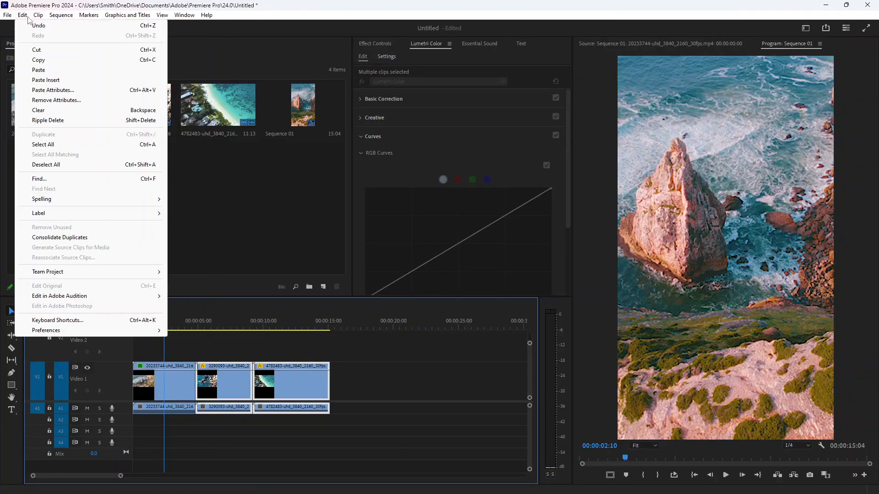
click(66, 90)
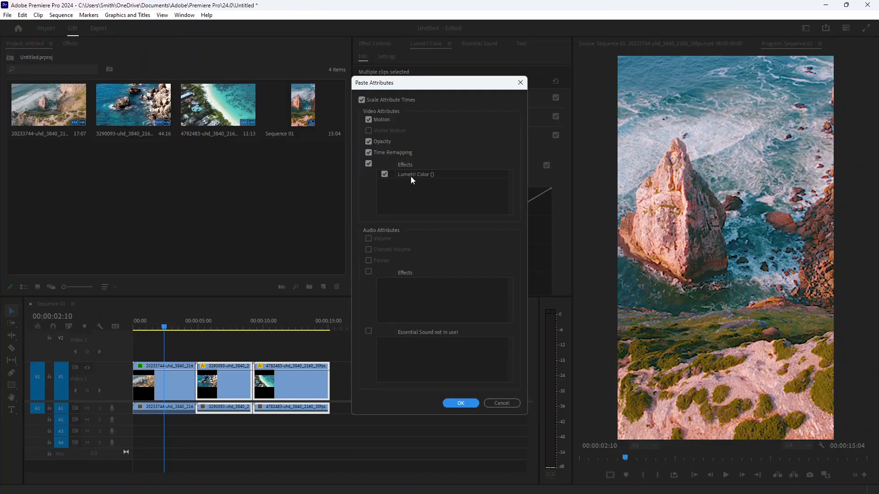
click(473, 404)
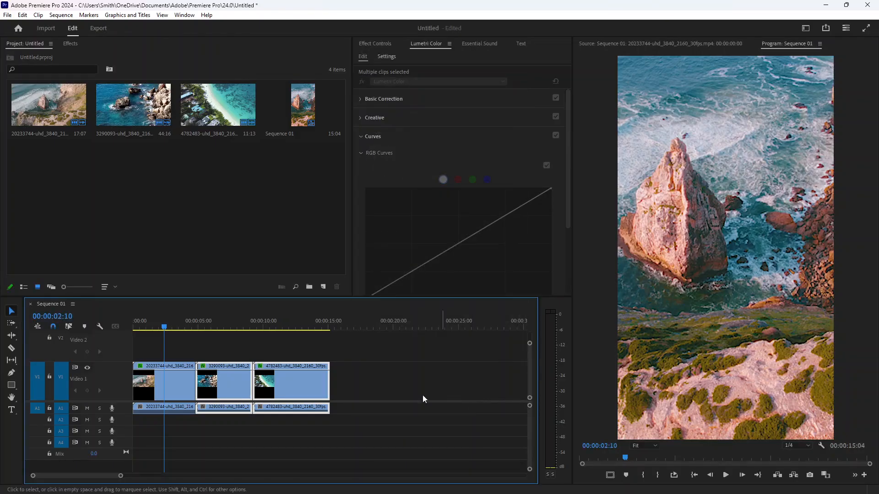
- Scrub the playhead into the second clip to check its copied color grade
click(163, 325)
drag(163, 326, 240, 349)
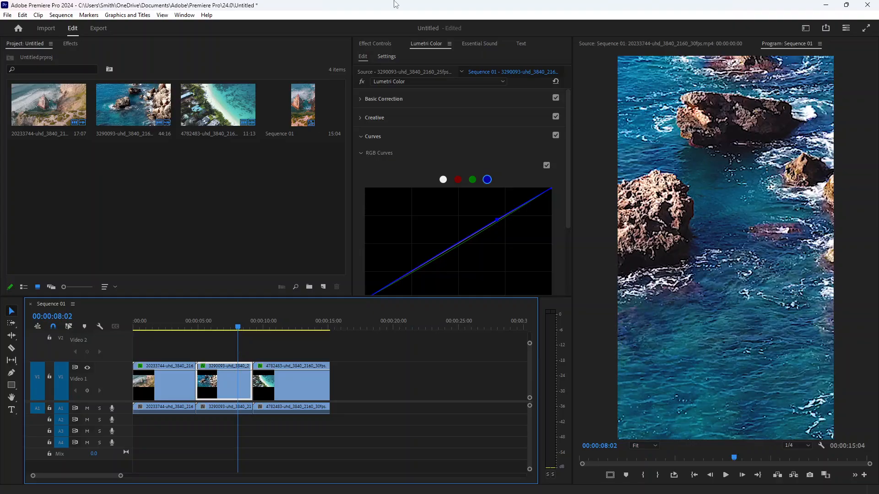
drag(331, 445, 136, 361)
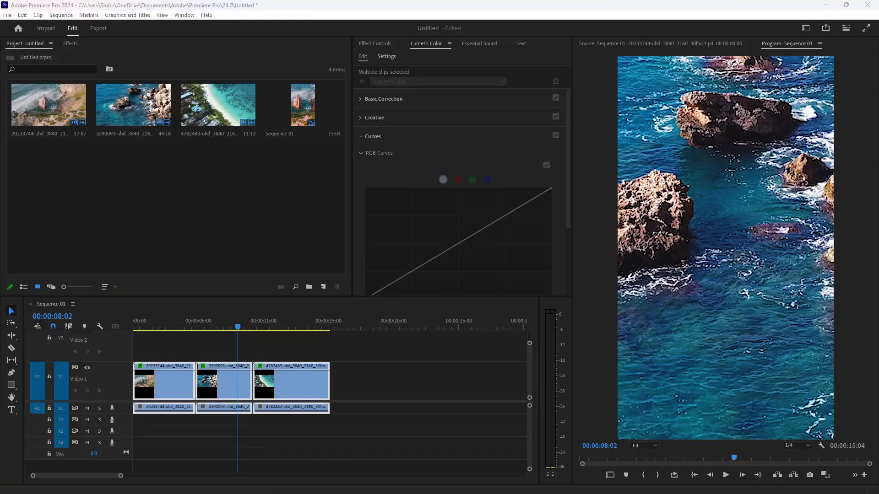
- Open Pixabay's music section in the browser and search for reef tracks
text(p)
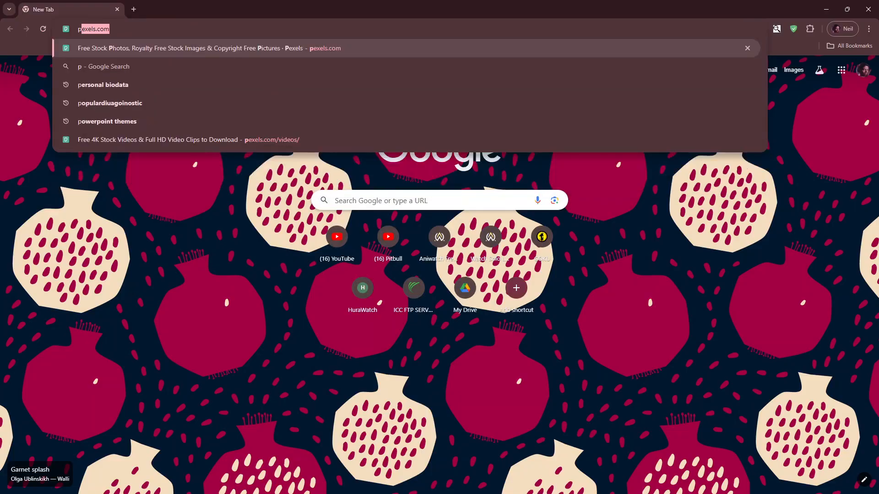
text(ixabay)
key(Return)
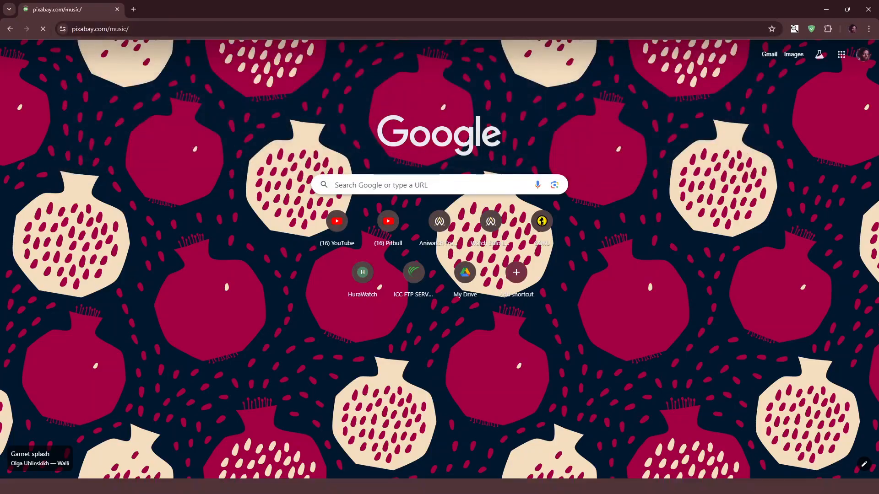
click(302, 163)
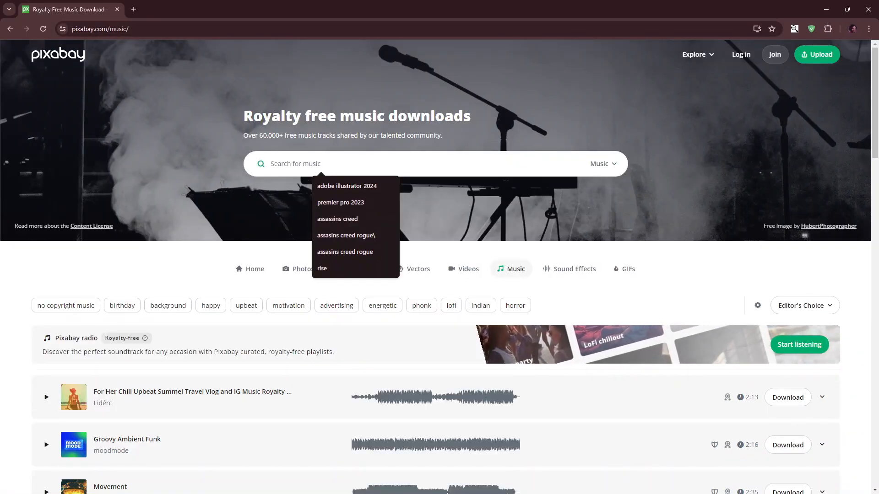
text(reeff)
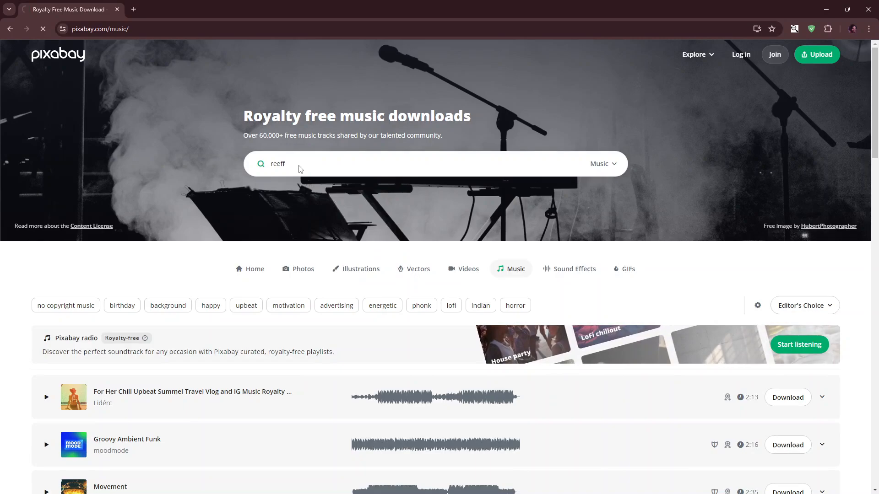
key(Return)
click(179, 56)
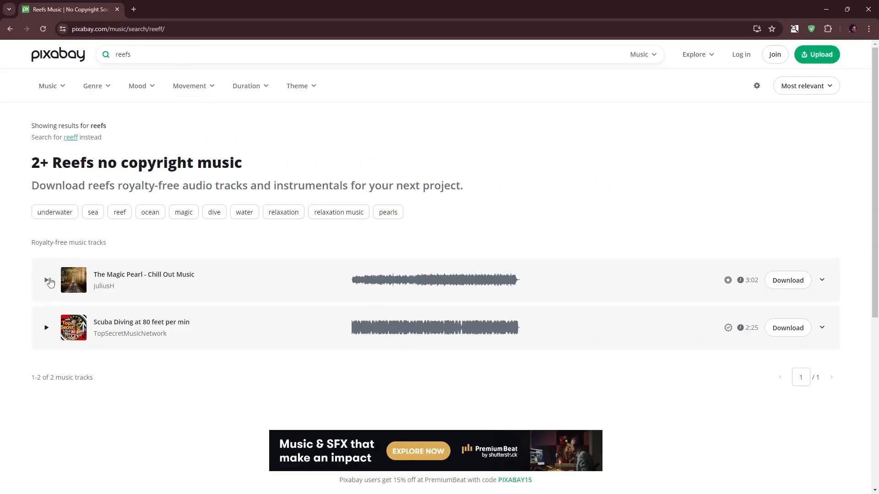
key(BackSpace)
key(Return)
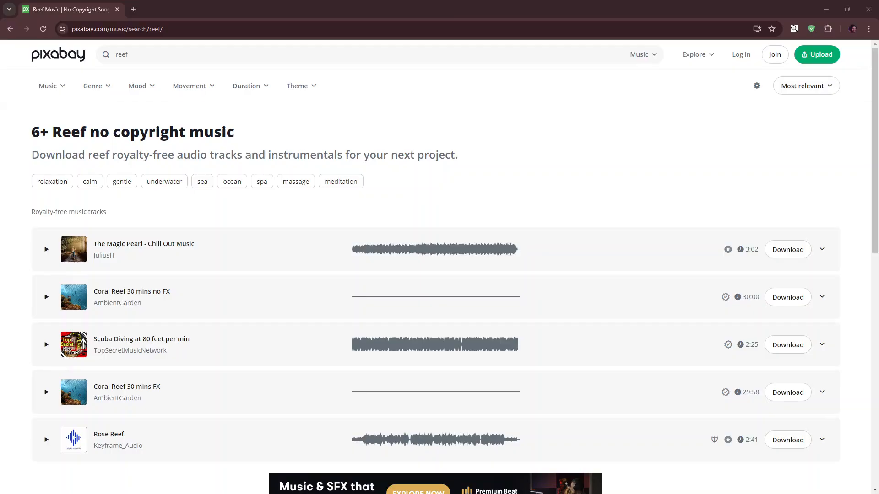
- Preview several reef music tracks, ending on The Magic Pearl - Chill Out Music
click(47, 298)
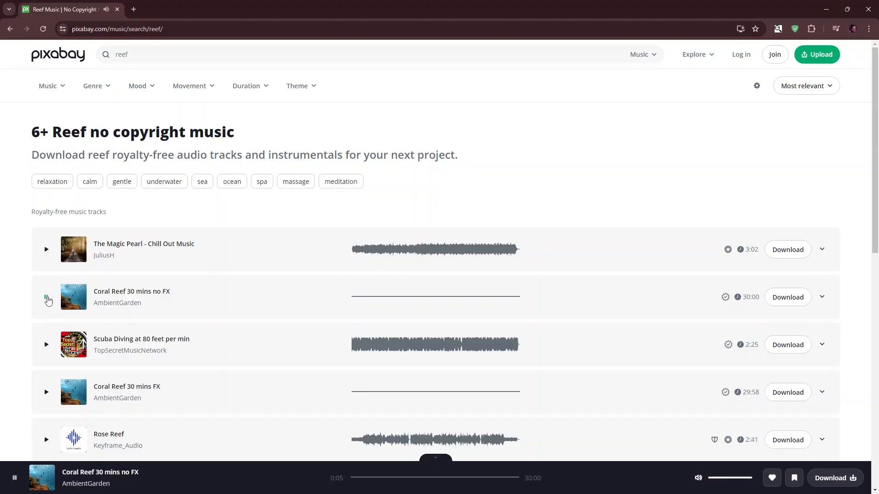
scroll(60, 392, down, 2)
scroll(59, 392, down, 5)
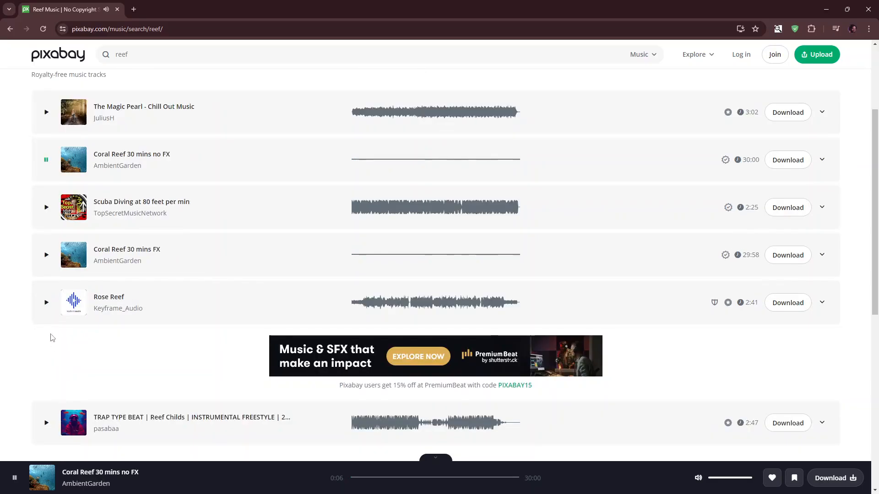
scroll(41, 284, up, 3)
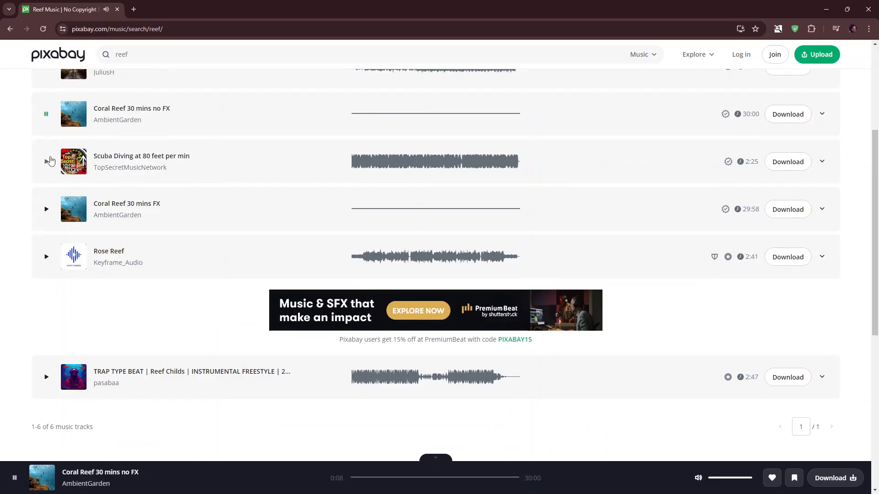
click(46, 161)
scroll(168, 151, up, 3)
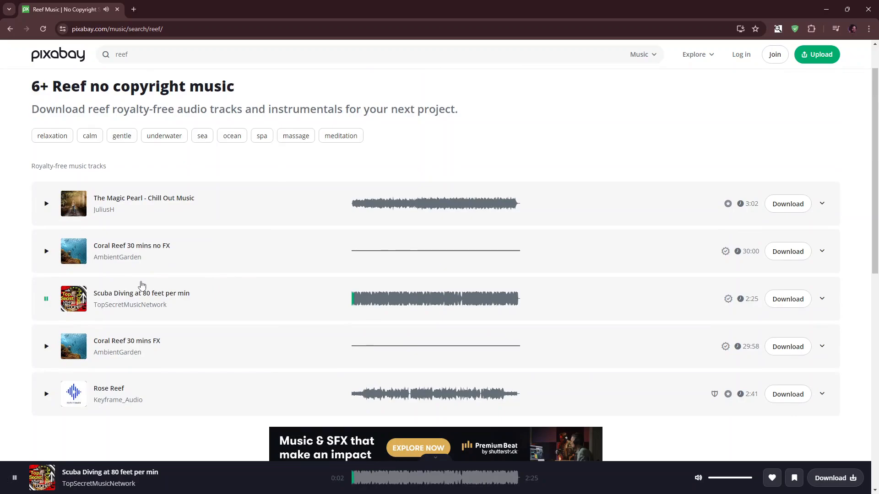
click(46, 204)
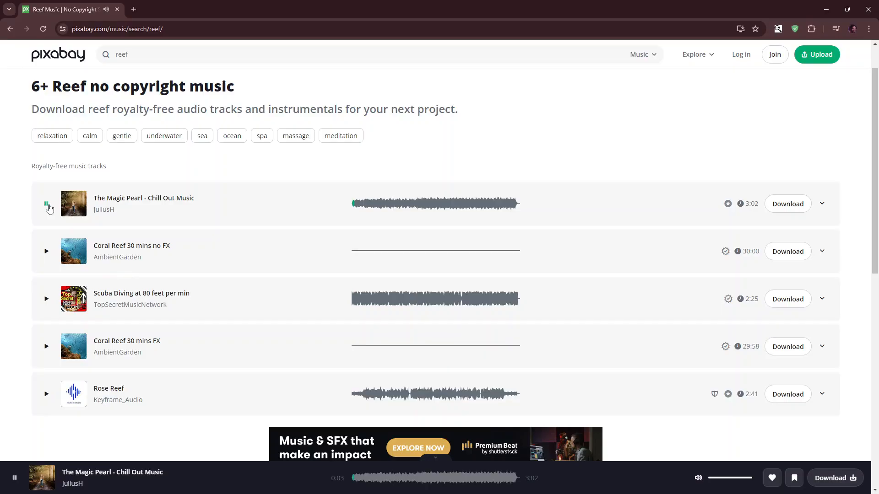
click(46, 203)
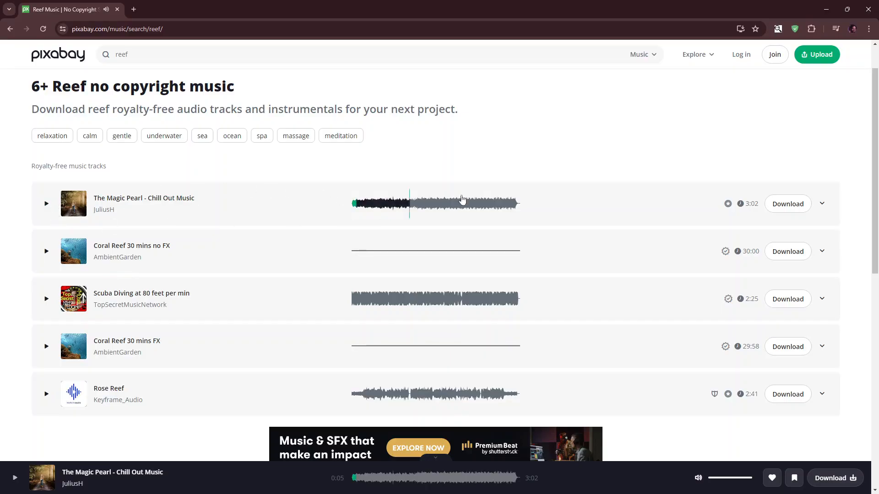
- Download The Magic Pearl - Chill Out Music track, check the download, and return to Premiere Pro
click(796, 207)
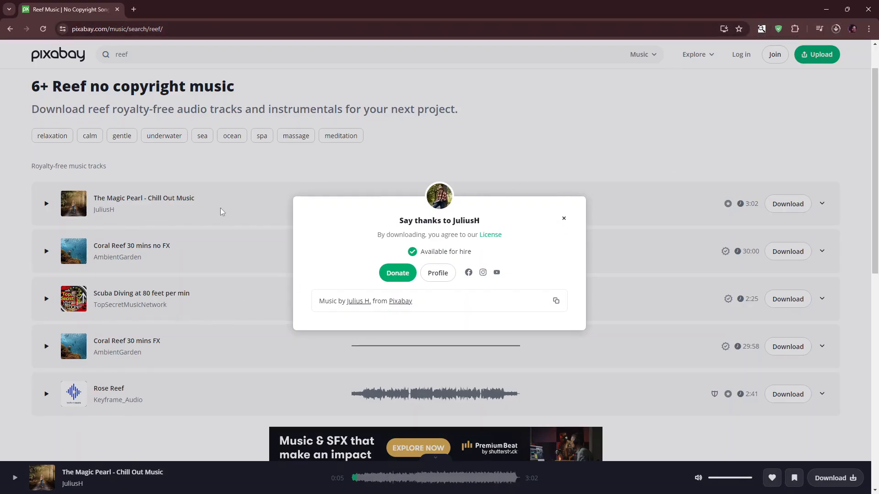
click(379, 160)
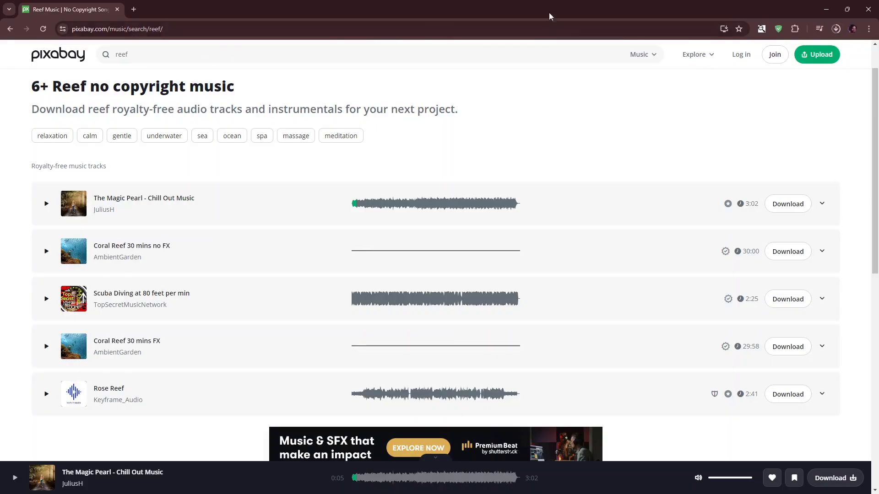
click(828, 6)
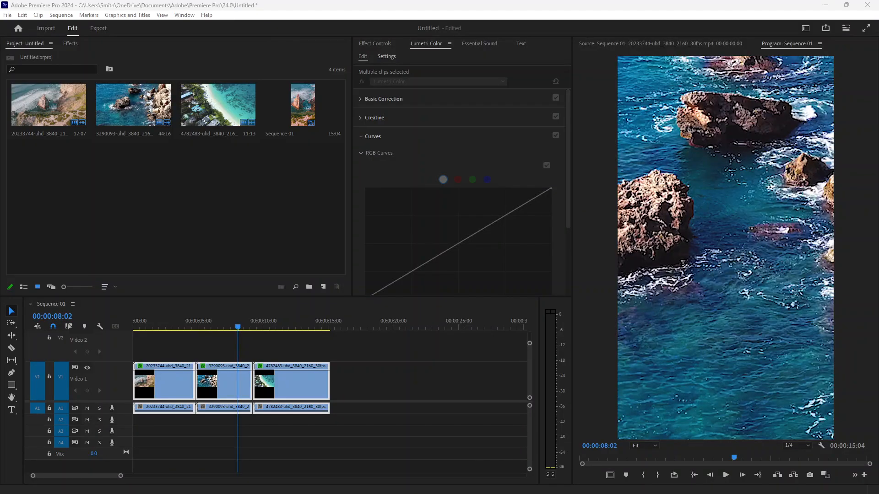
key(alt+Tab)
click(836, 30)
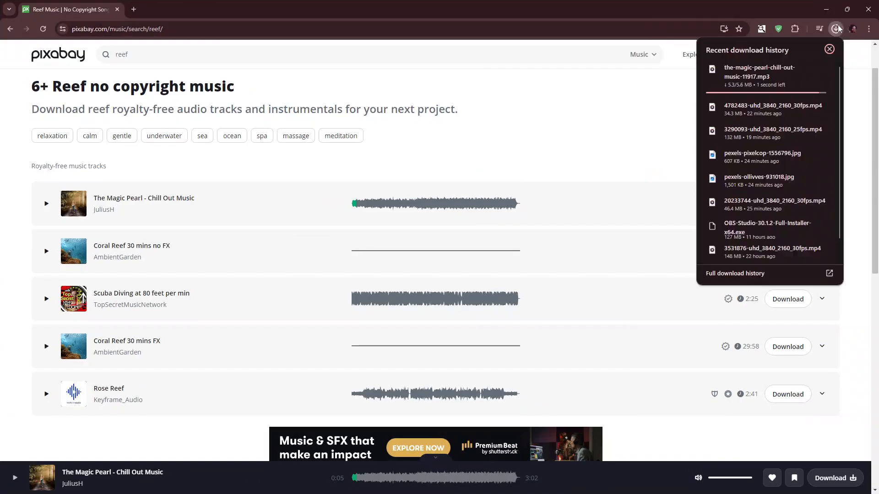
click(836, 31)
click(825, 10)
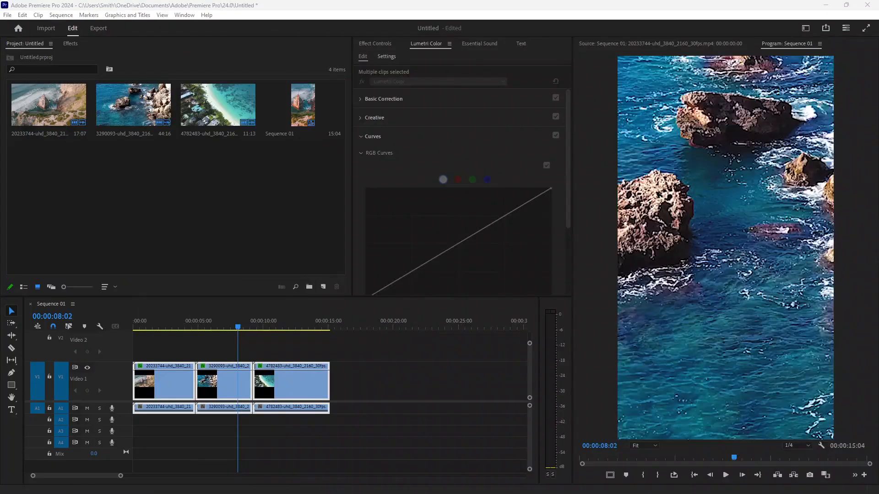
- Place the downloaded music on audio track 2 and cut away the part running past the video's end
drag(746, 306, 136, 420)
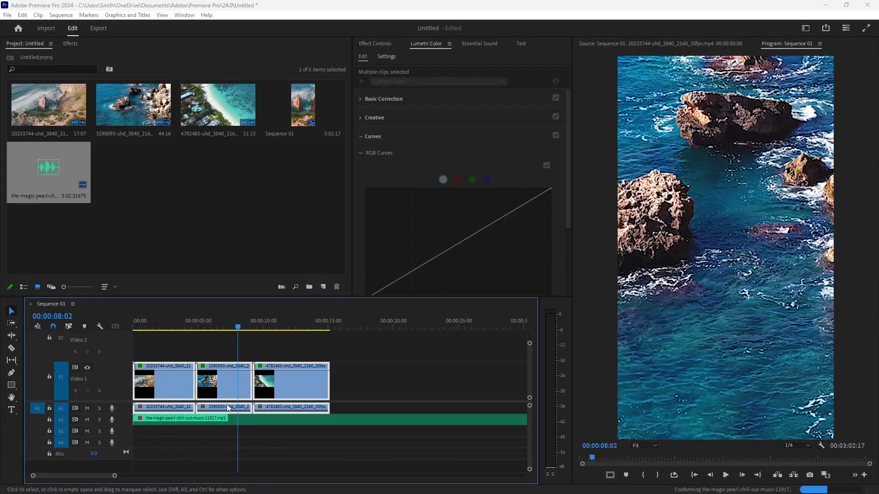
drag(232, 329, 328, 328)
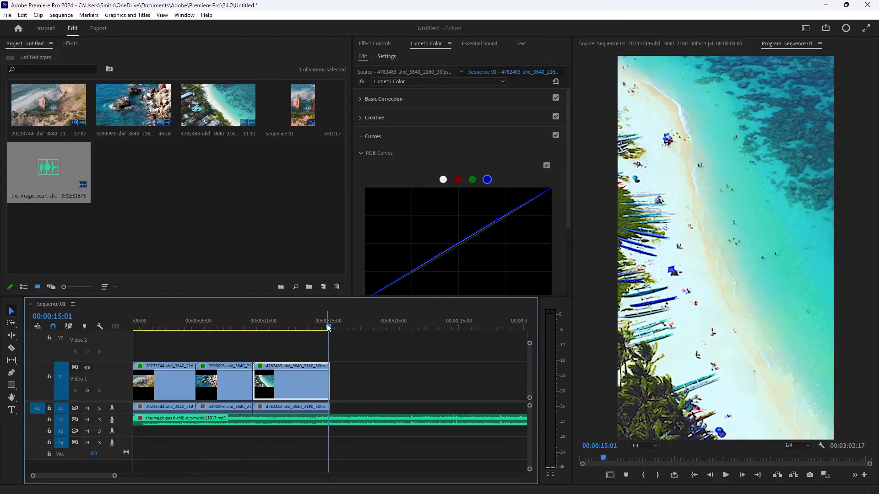
click(337, 422)
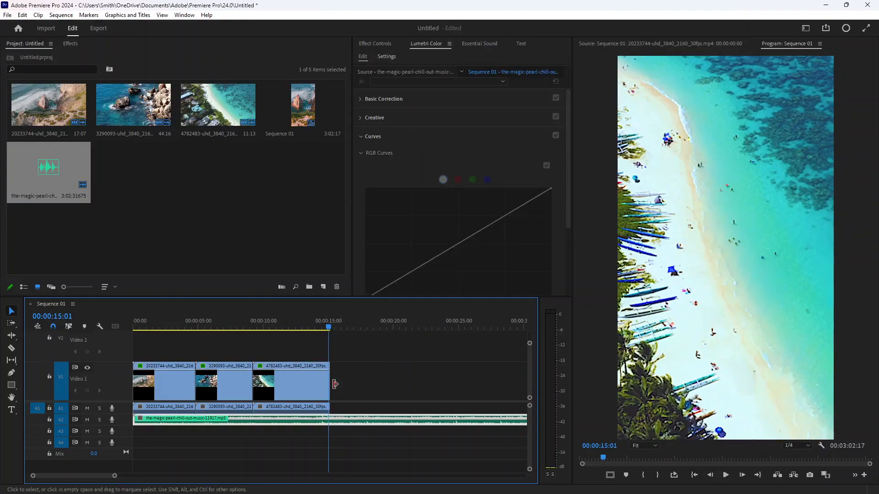
click(330, 330)
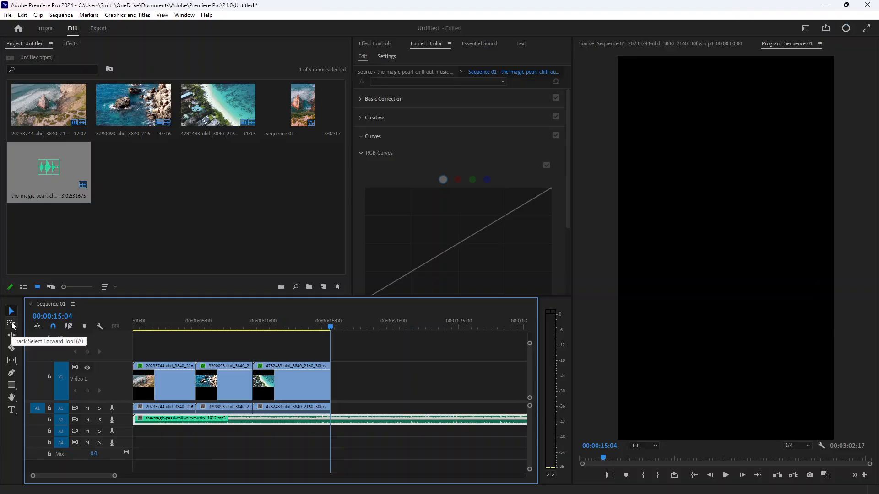
click(11, 348)
click(330, 420)
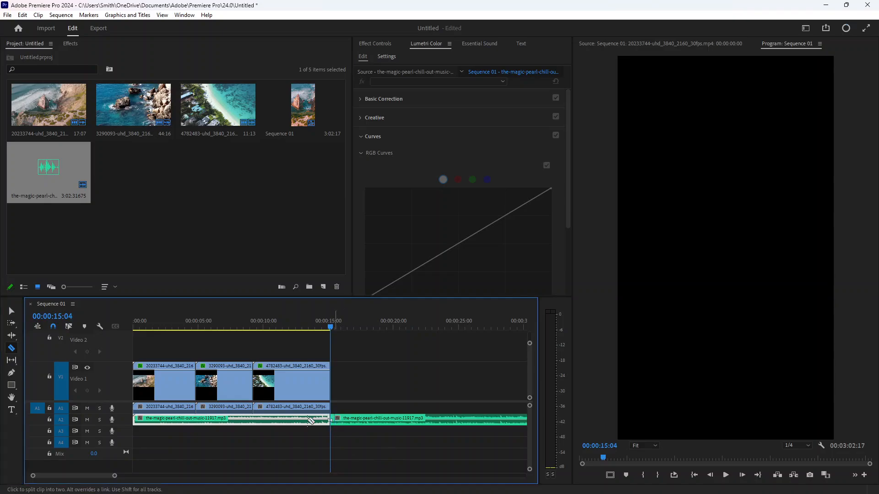
key(v)
click(434, 421)
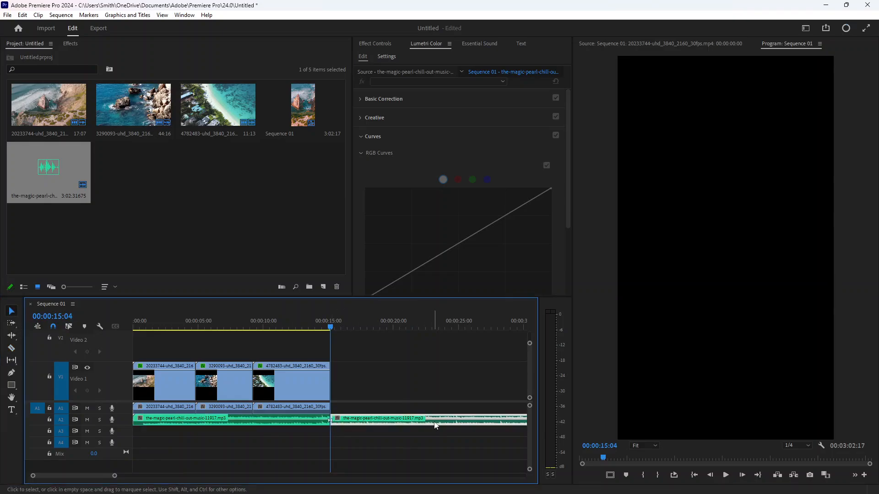
key(Delete)
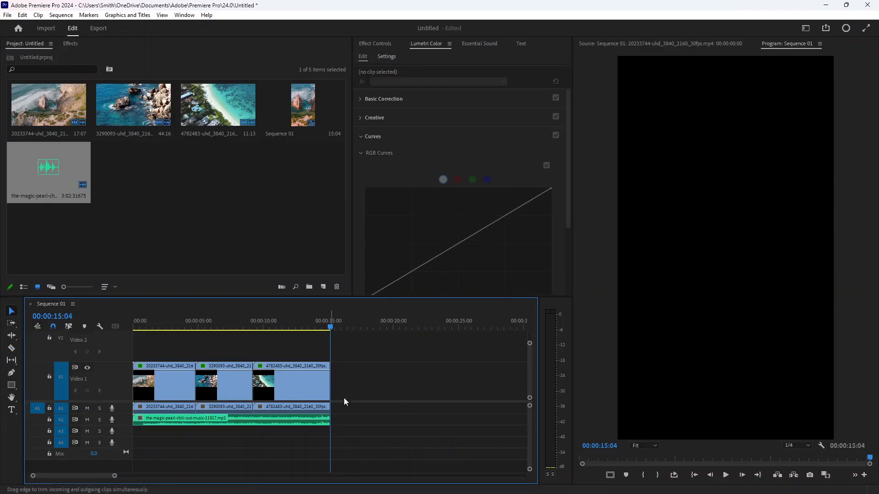
drag(331, 325, 70, 328)
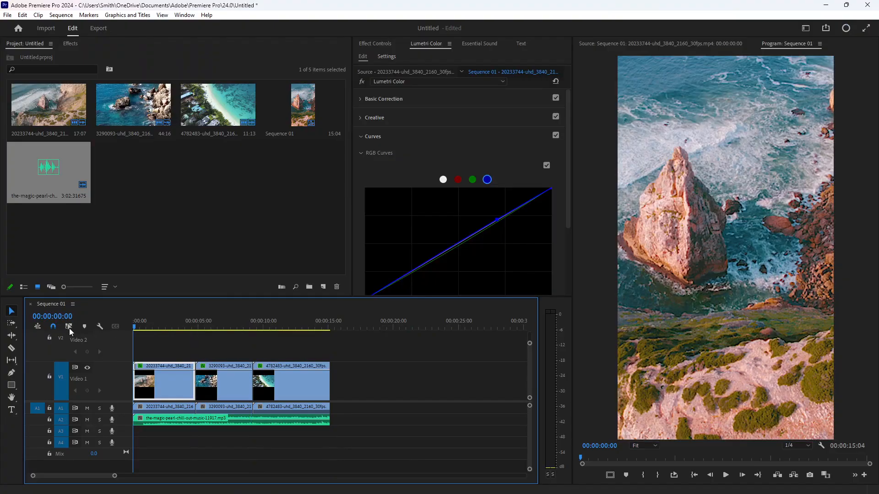
- Play back the sequence to review the edit and return the playhead to the start
key(space)
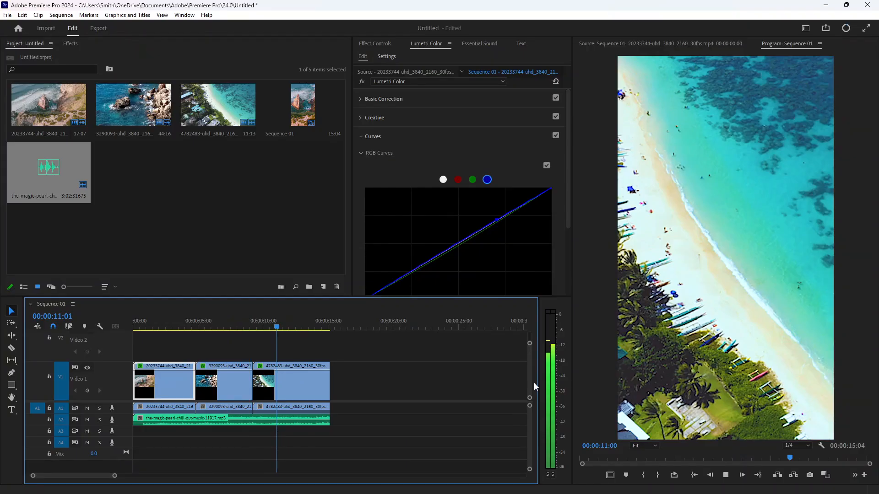
key(space)
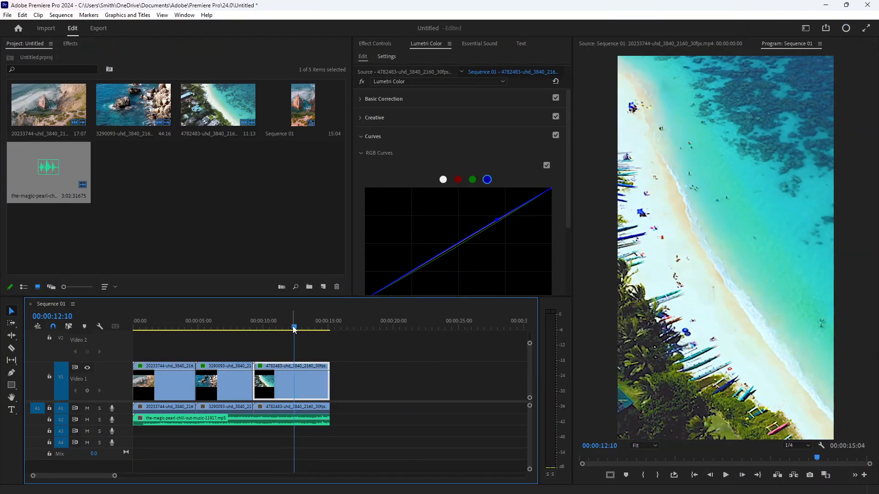
drag(293, 328, 125, 333)
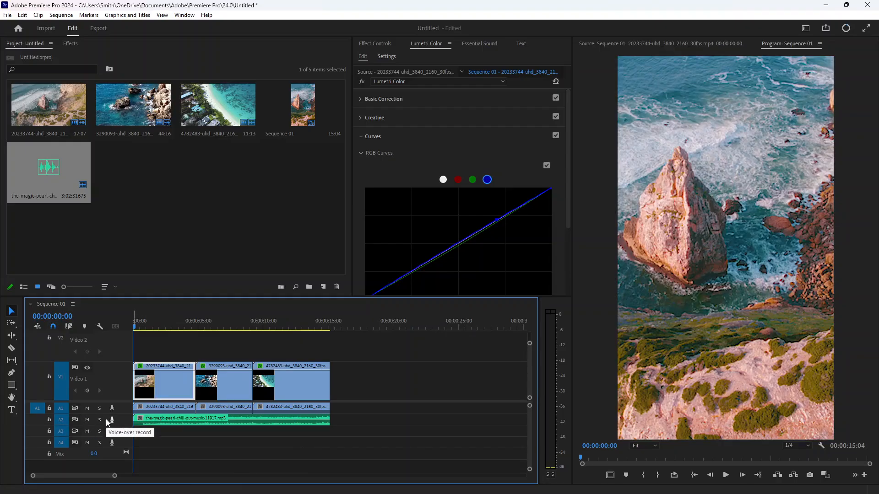
- Mute audio track 2 and select all the clips in the timeline
click(87, 420)
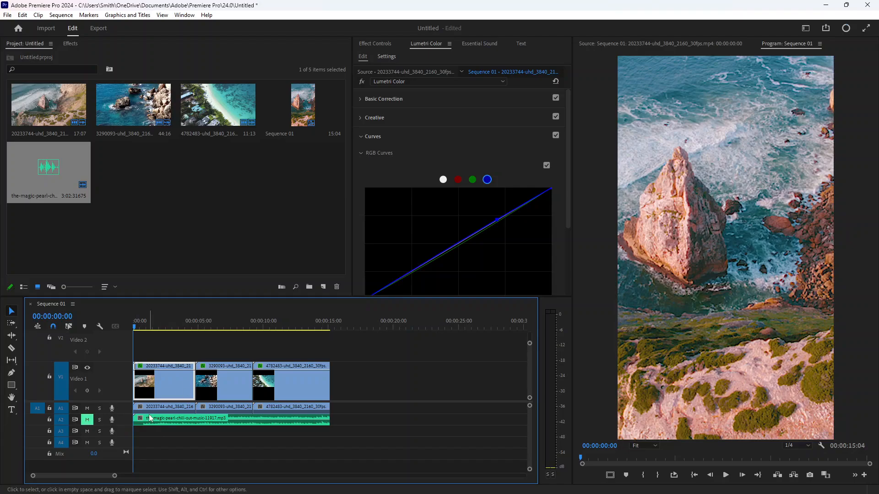
drag(174, 349, 264, 378)
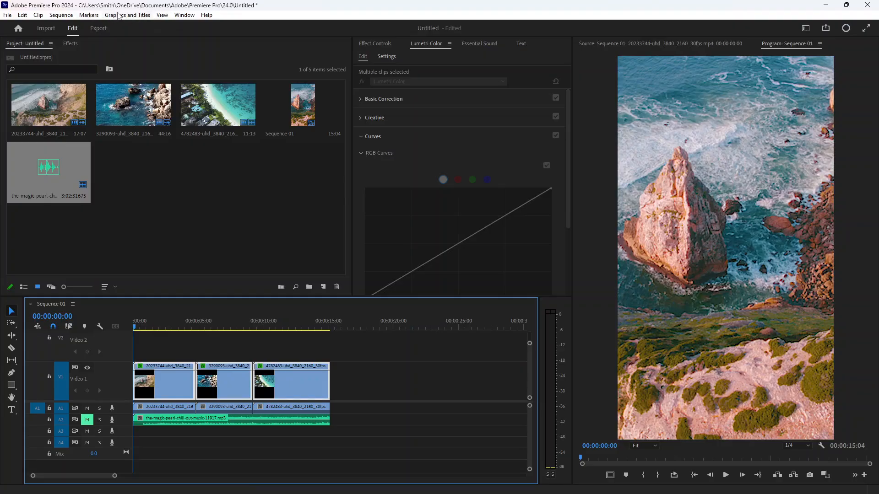
click(381, 43)
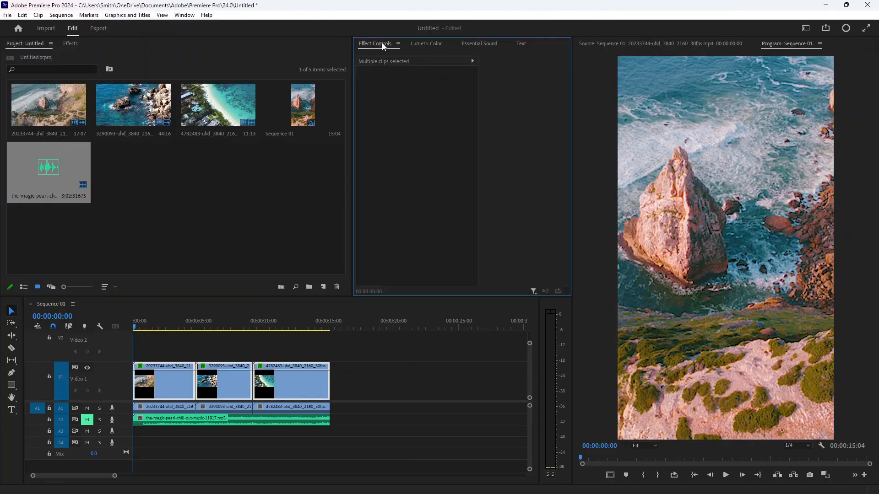
click(423, 44)
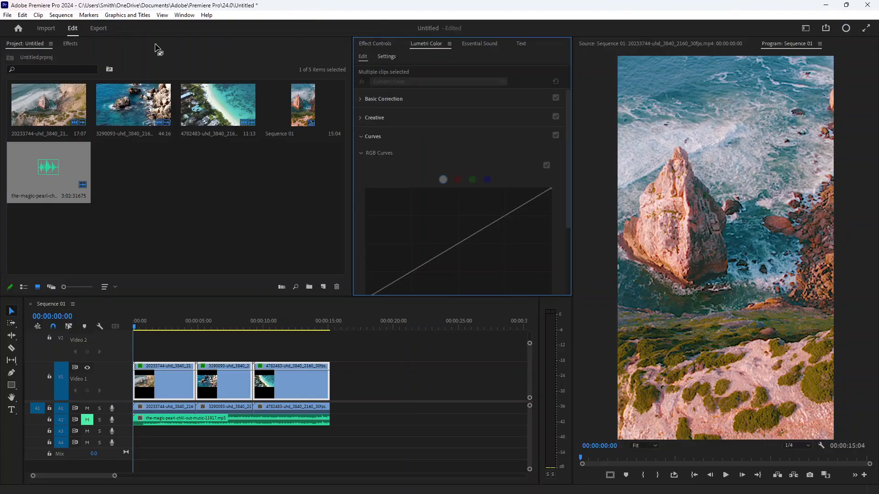
click(70, 17)
click(71, 17)
click(34, 16)
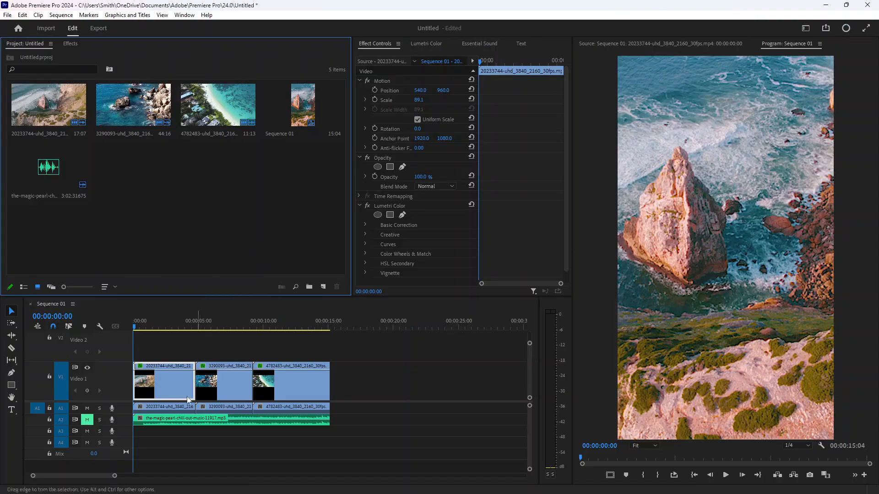
click(156, 351)
drag(156, 351, 295, 390)
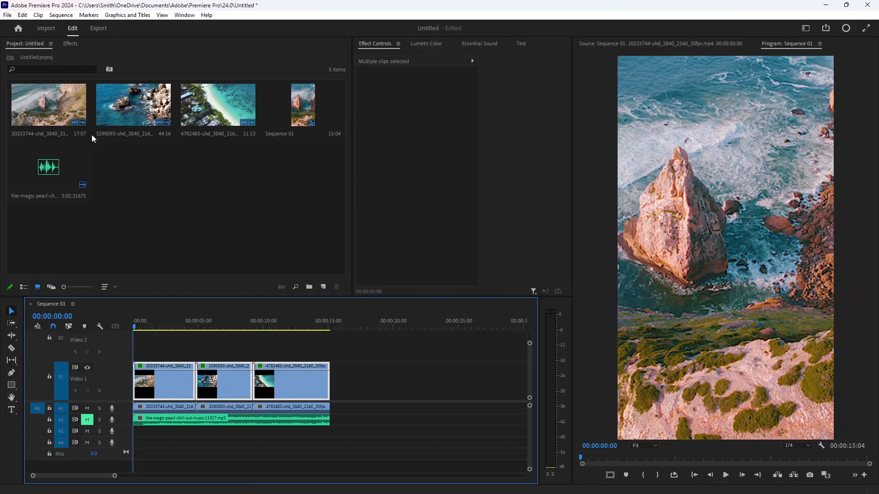
- Apply the VR Chroma Leaks transition from Video Transitions' Immersive Video folder at the cut between the first and second clips
click(71, 44)
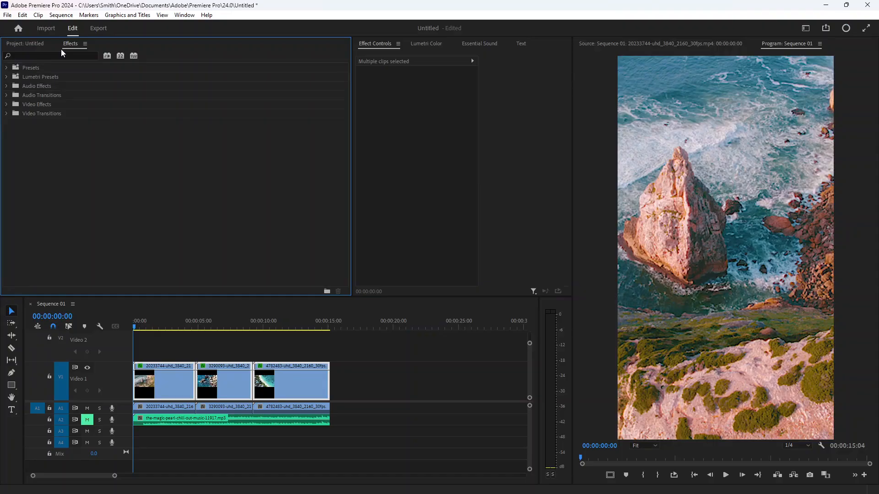
click(189, 18)
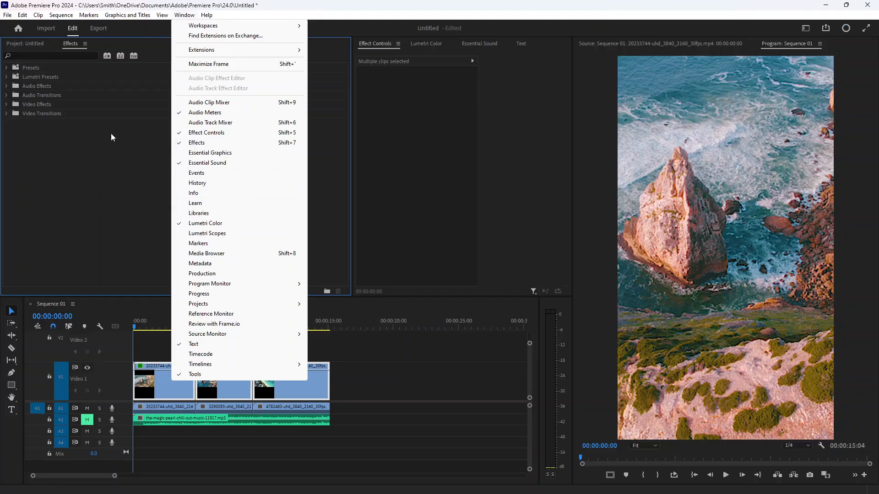
click(105, 153)
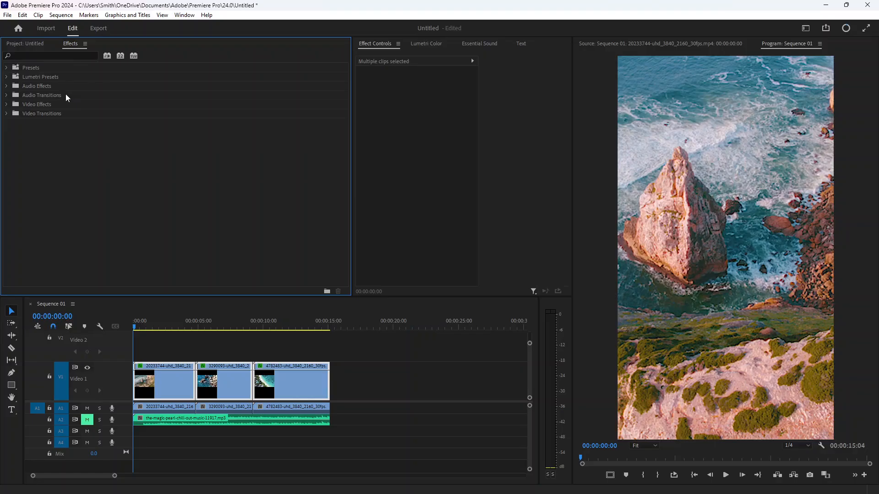
click(60, 114)
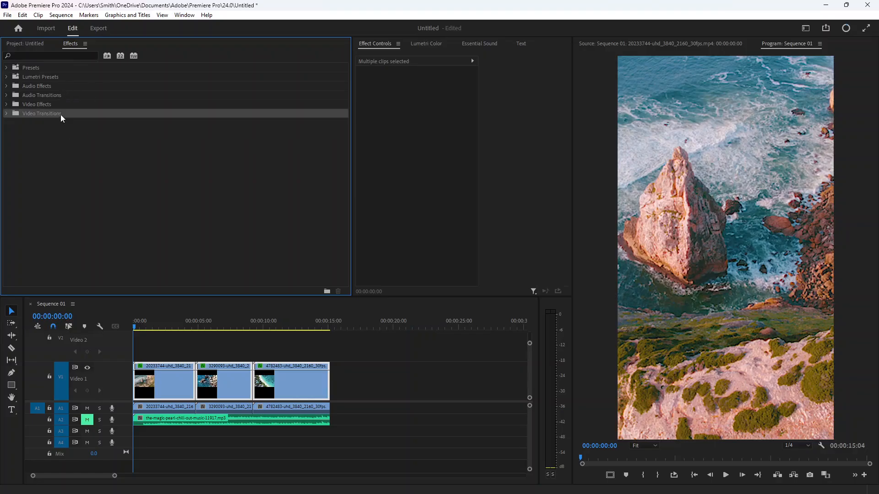
click(6, 114)
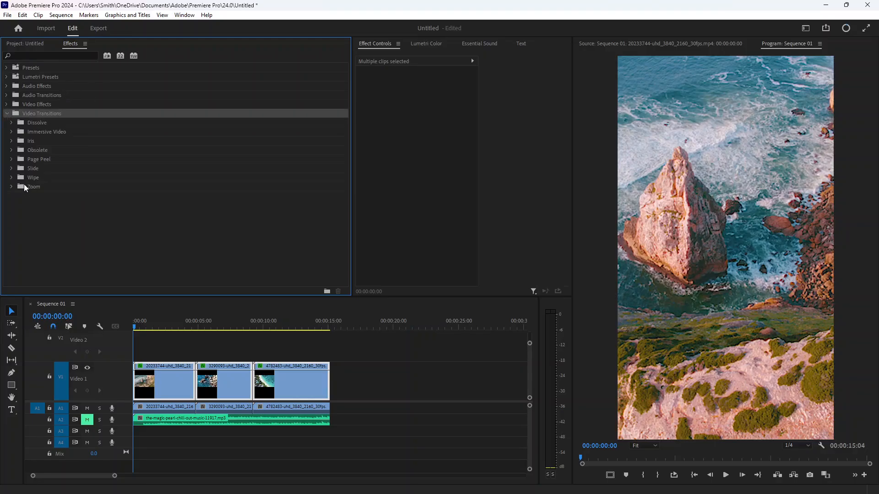
click(11, 132)
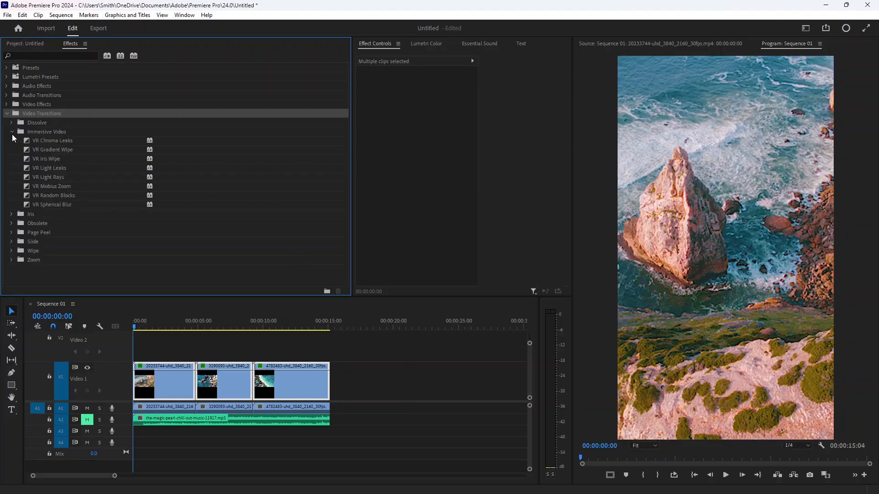
drag(45, 140, 180, 371)
drag(54, 141, 171, 378)
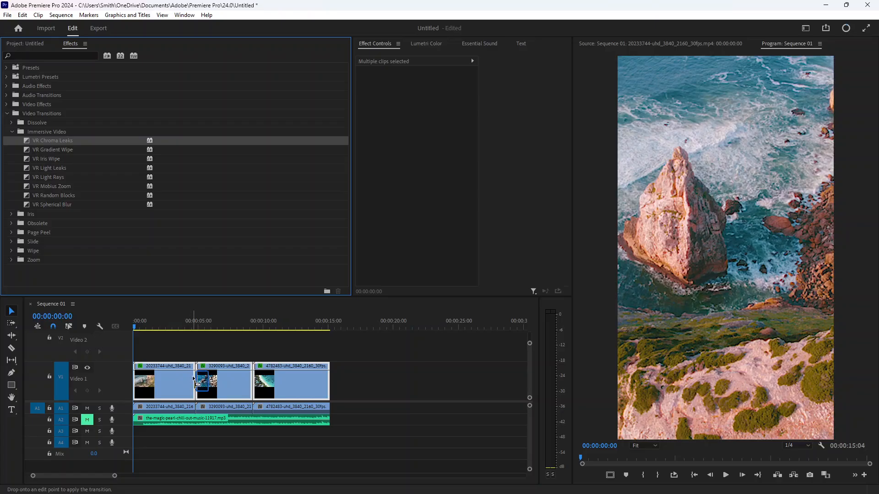
drag(198, 381, 202, 381)
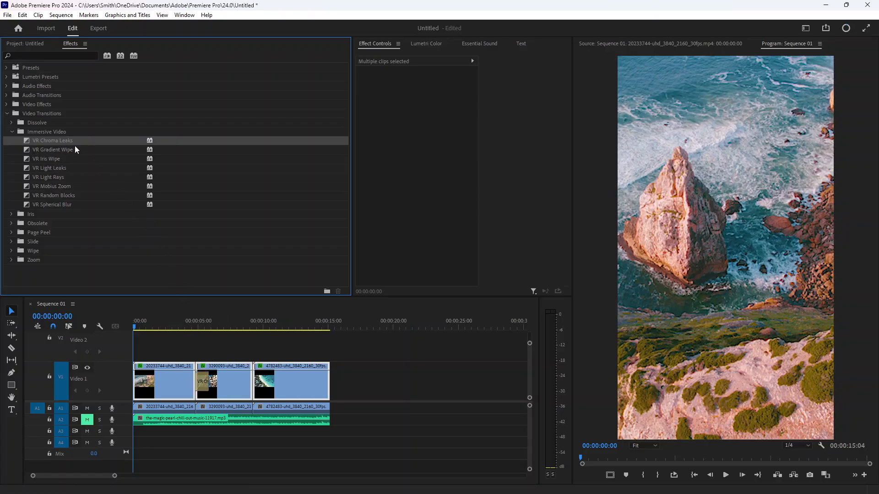
- Apply the VR Gradient Wipe transition at the cut between the second and third clips and preview it
drag(67, 148, 257, 387)
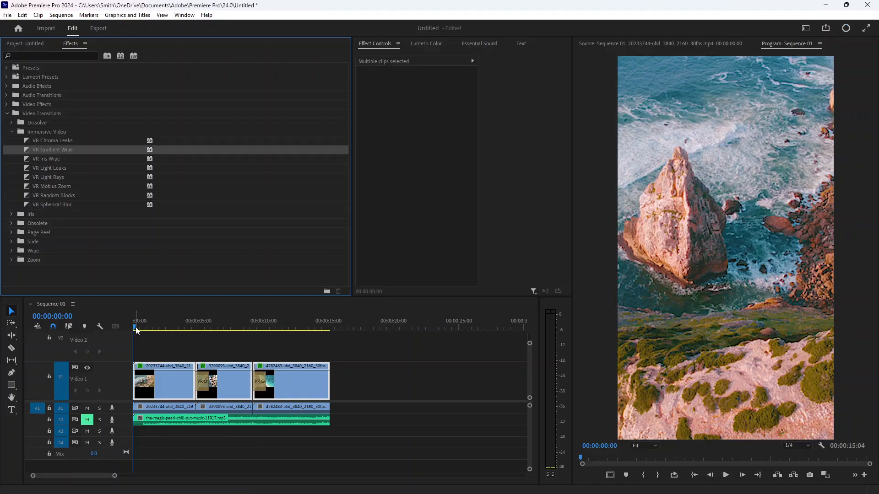
drag(135, 326, 171, 338)
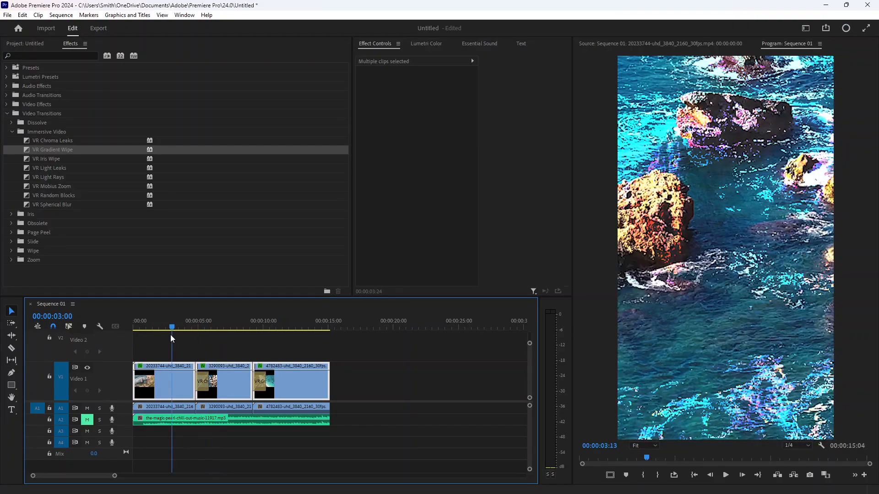
key(space)
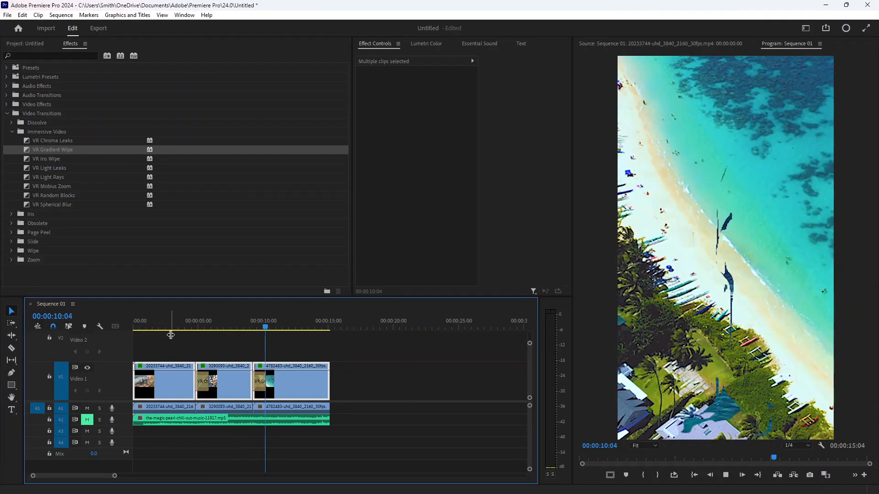
- Delete both VR transitions from the cuts between the clips
click(258, 381)
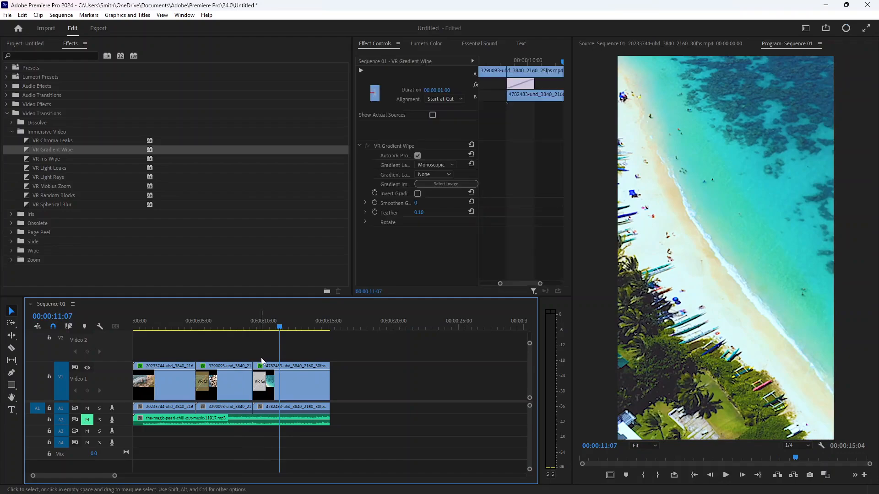
key(Delete)
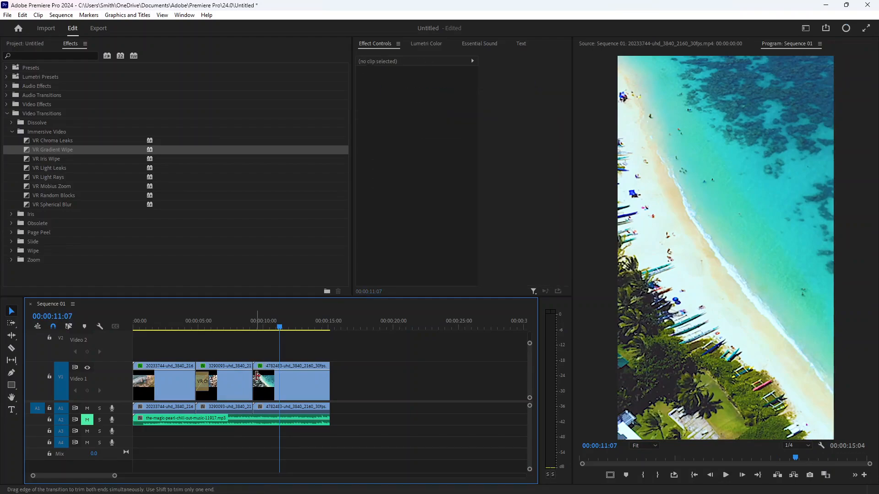
click(202, 384)
key(Delete)
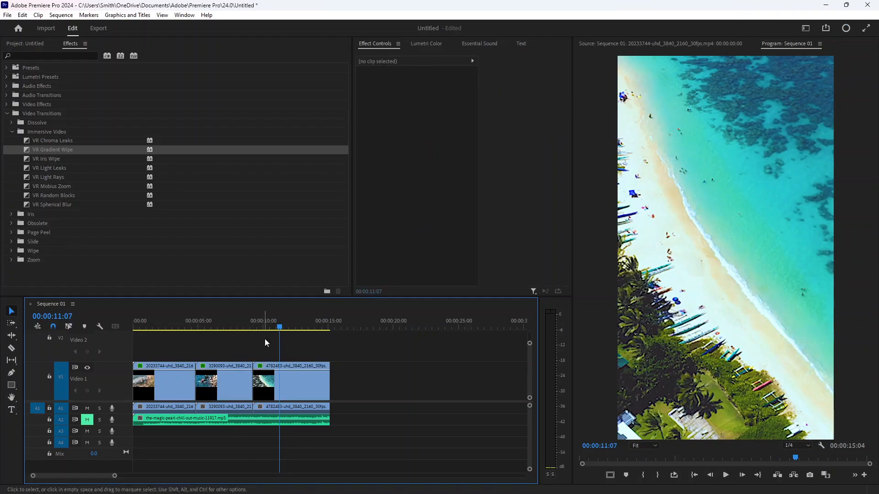
- Apply the Cross Zoom transition from the Zoom folder at the cut between the first and second clips
drag(280, 327, 160, 330)
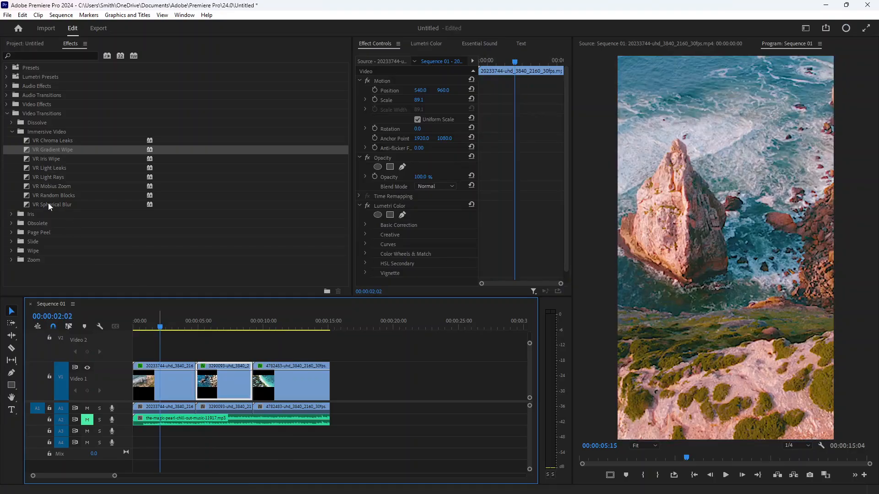
click(12, 133)
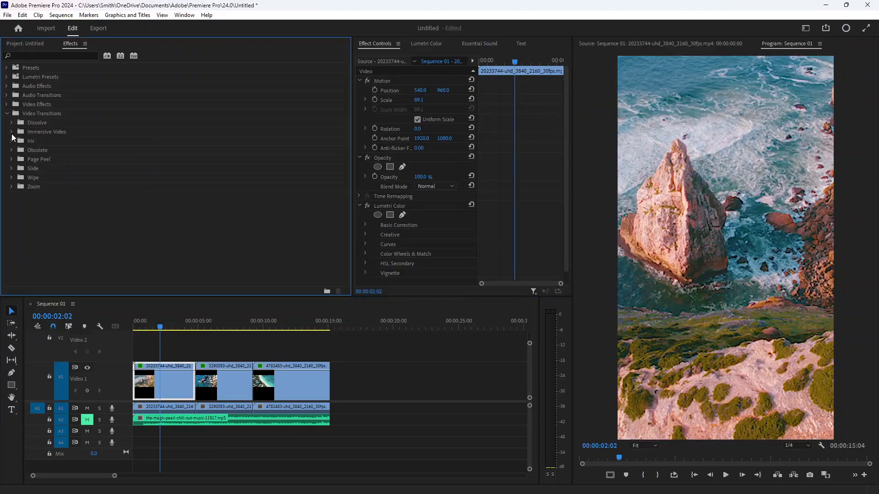
click(11, 186)
drag(37, 196, 200, 382)
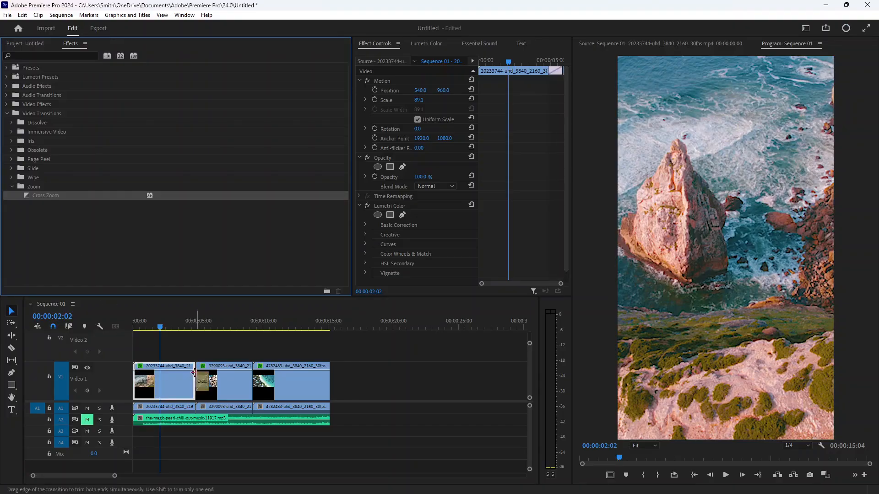
- Apply the Center Split transition from the Slide folder at the cut between the second and third clips
drag(38, 195, 259, 380)
click(259, 380)
click(223, 351)
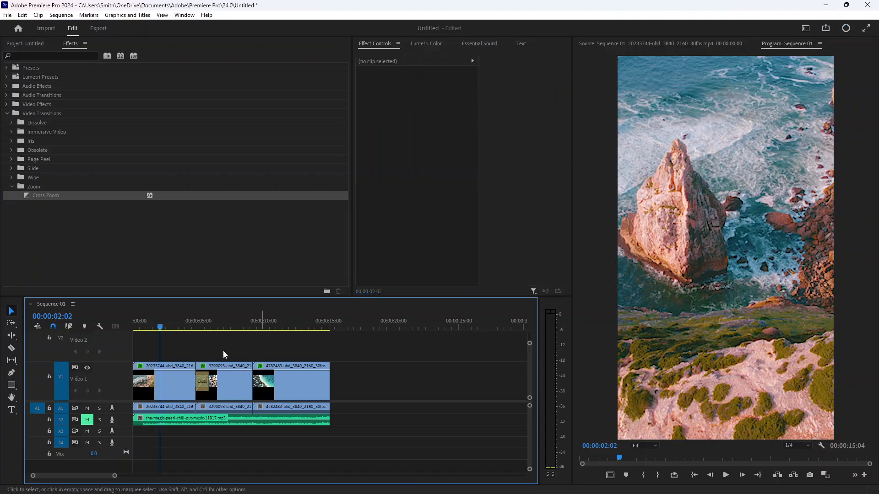
click(12, 168)
drag(26, 183, 259, 384)
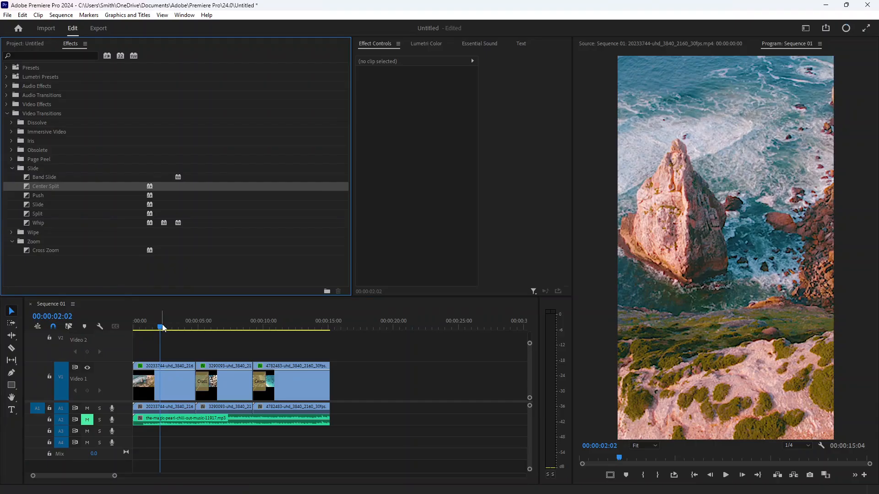
- Play the sequence from the start to preview the transitions
click(160, 328)
key(space)
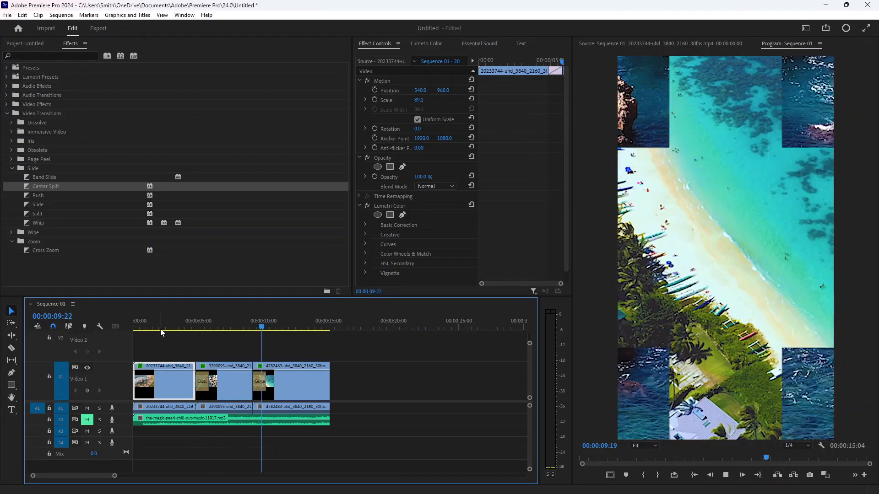
key(space)
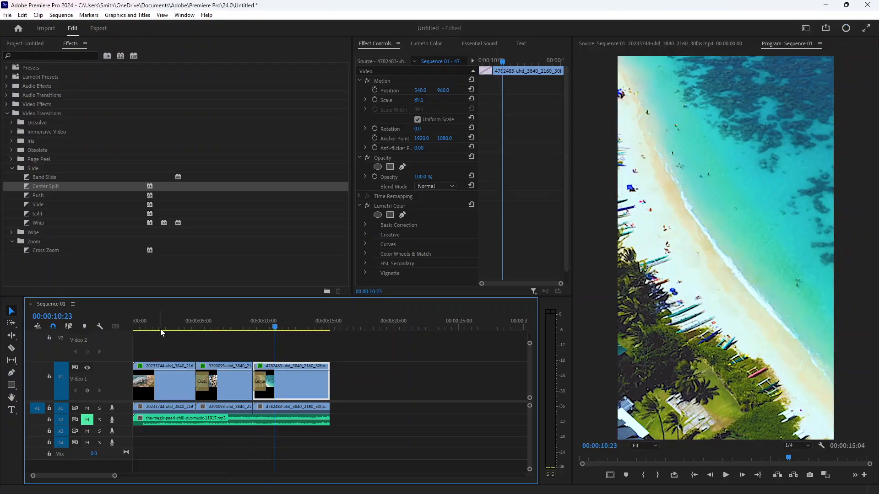
- Unmute audio track 2 and select all the clips in the timeline
click(87, 419)
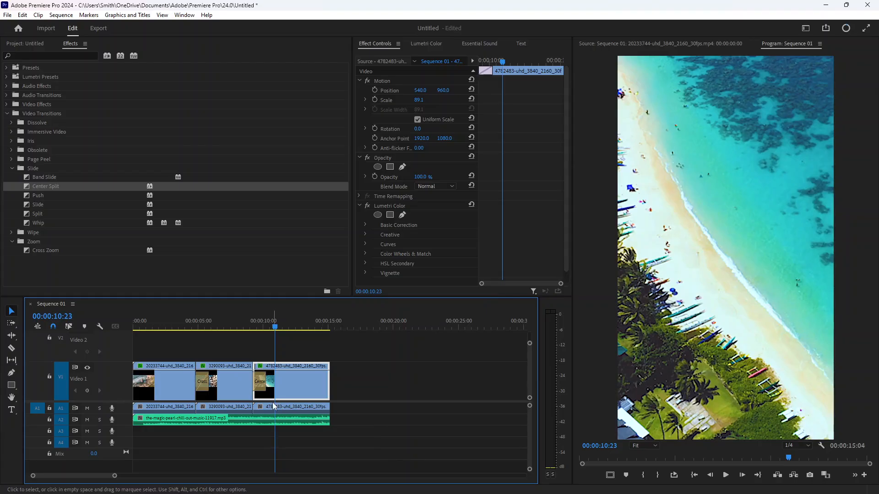
drag(138, 349, 319, 401)
drag(145, 351, 298, 412)
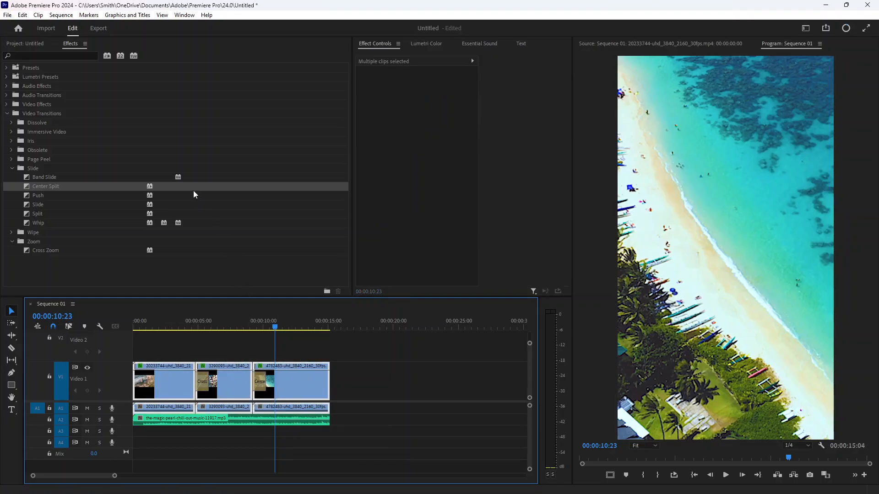
- Open the Audio Track Mixer panel and deselect the clips
click(185, 15)
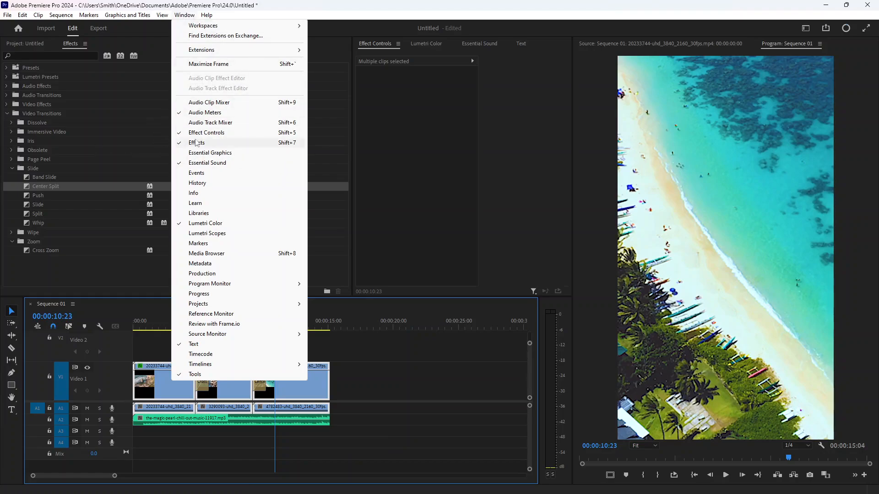
click(234, 123)
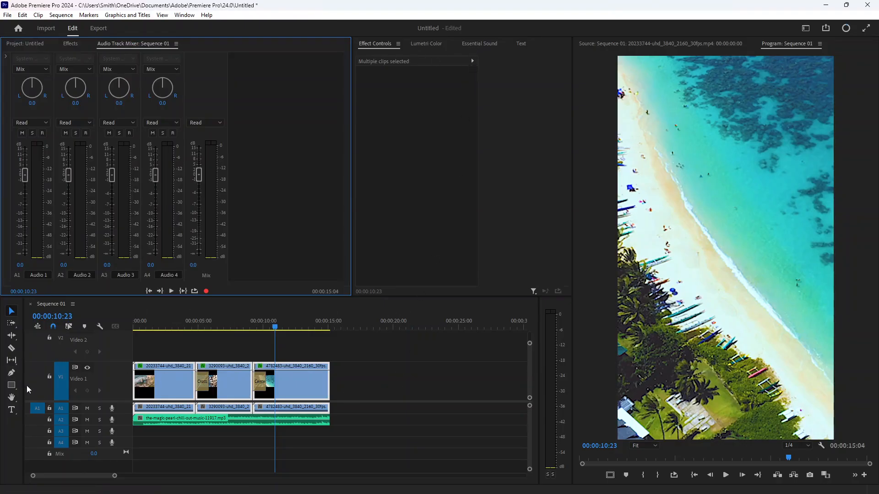
click(12, 414)
drag(137, 352, 201, 364)
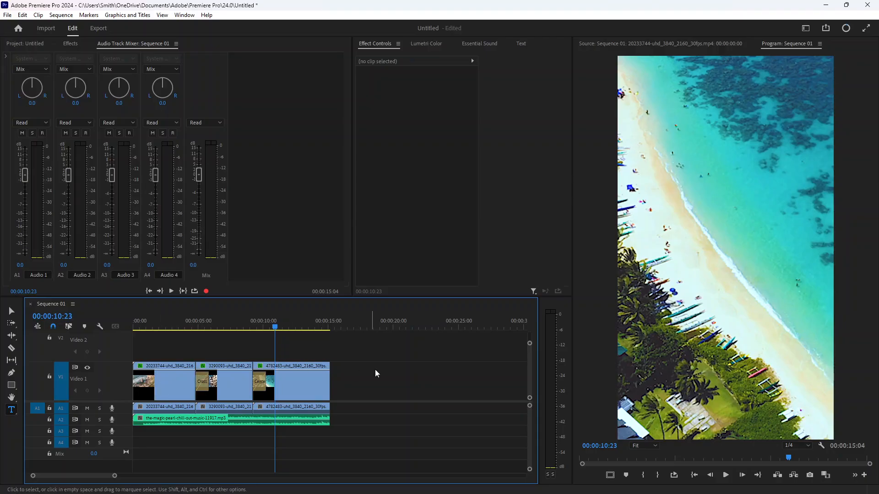
- Draw a text box across the middle of the frame in the program monitor with the Type tool
drag(356, 370, 453, 400)
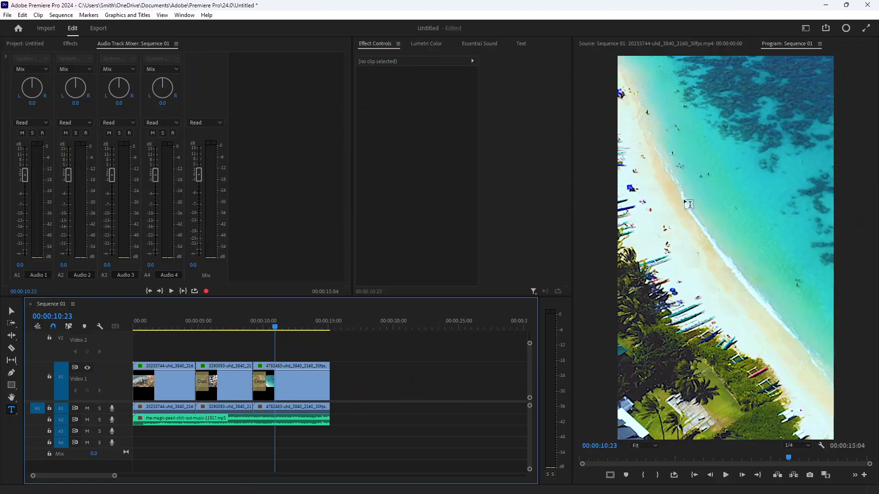
drag(625, 229, 774, 273)
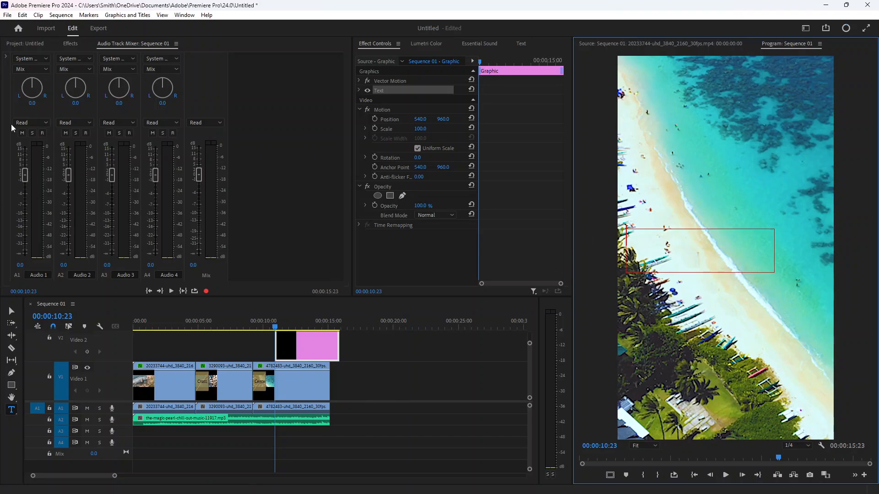
click(61, 15)
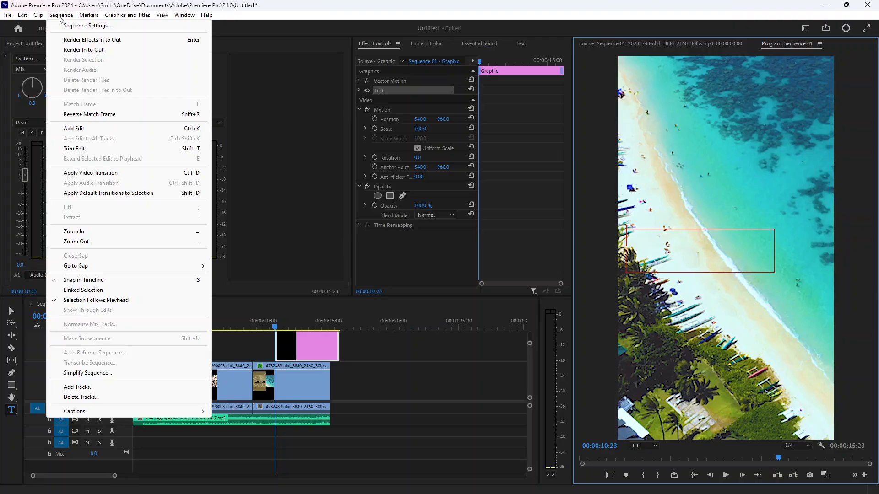
mouse_move(88, 15)
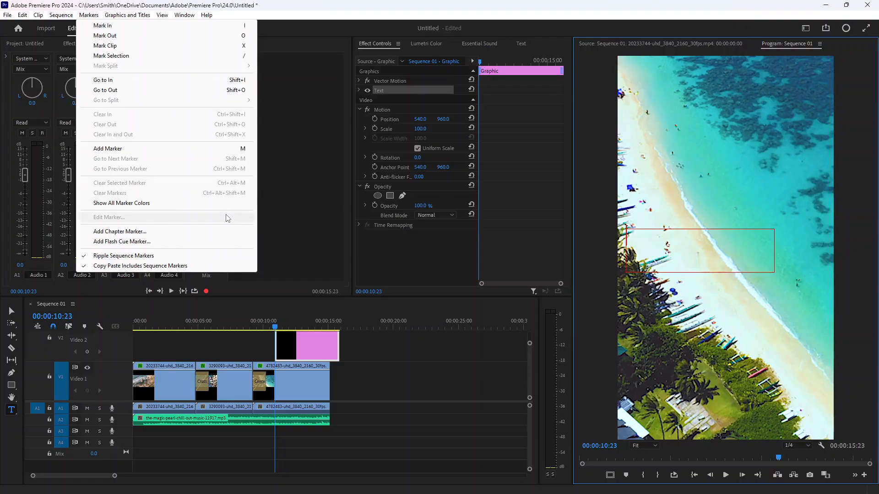
click(277, 212)
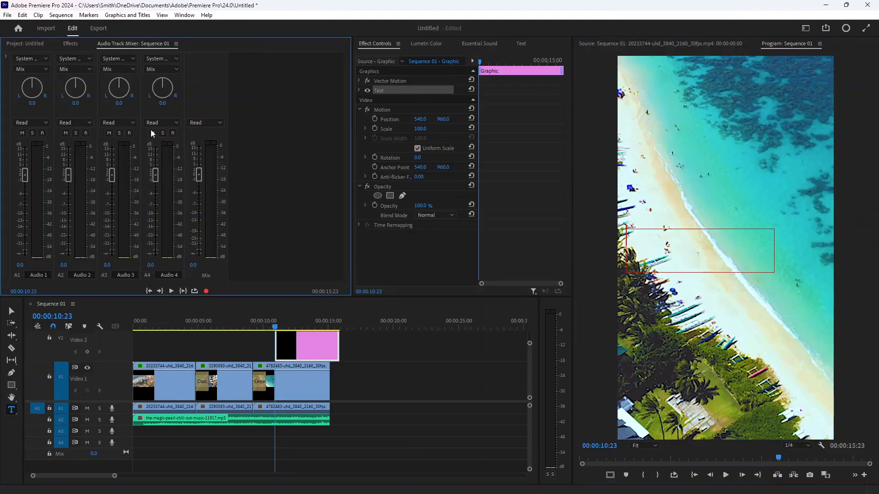
click(97, 16)
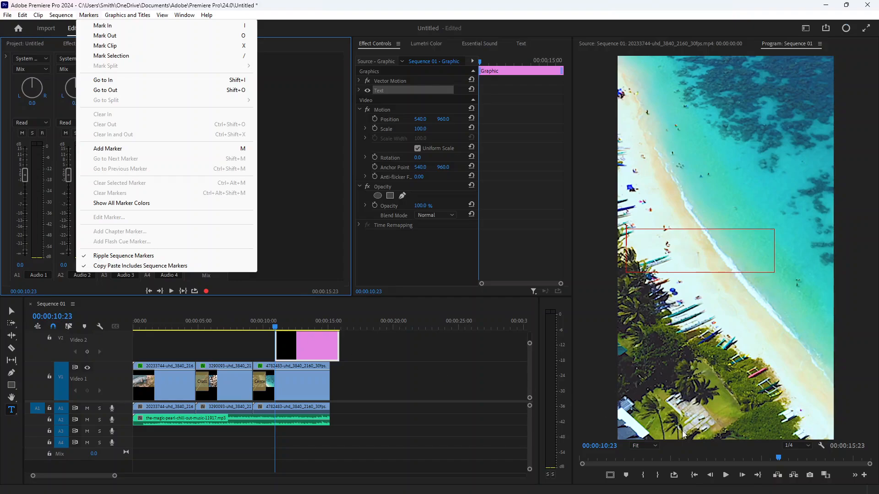
click(352, 250)
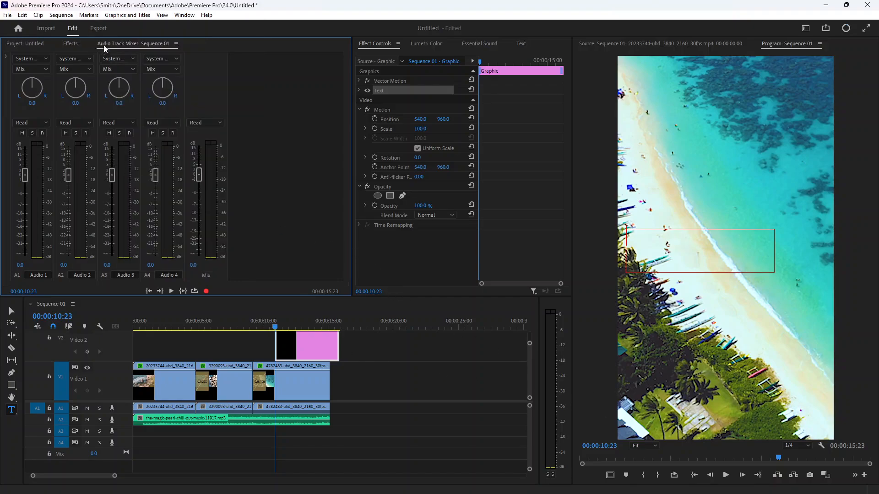
- Switch to Export mode and preview the sequence by scrubbing and playing it
click(101, 30)
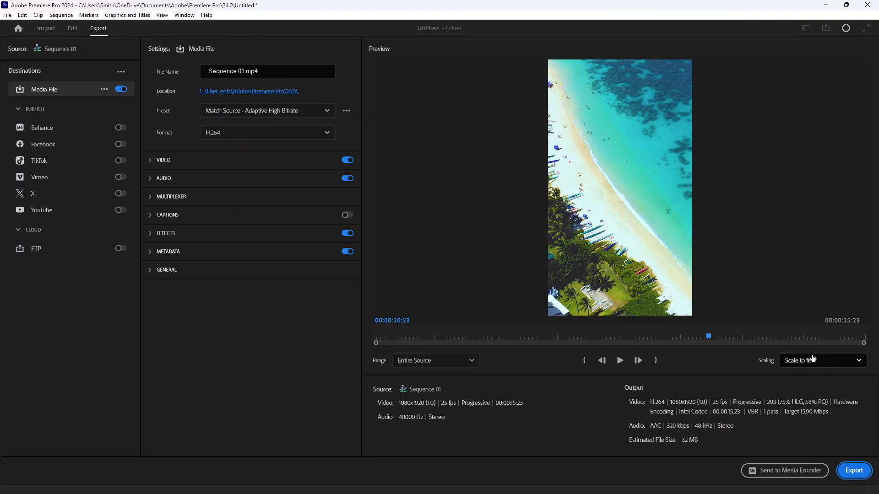
drag(707, 338, 335, 352)
key(space)
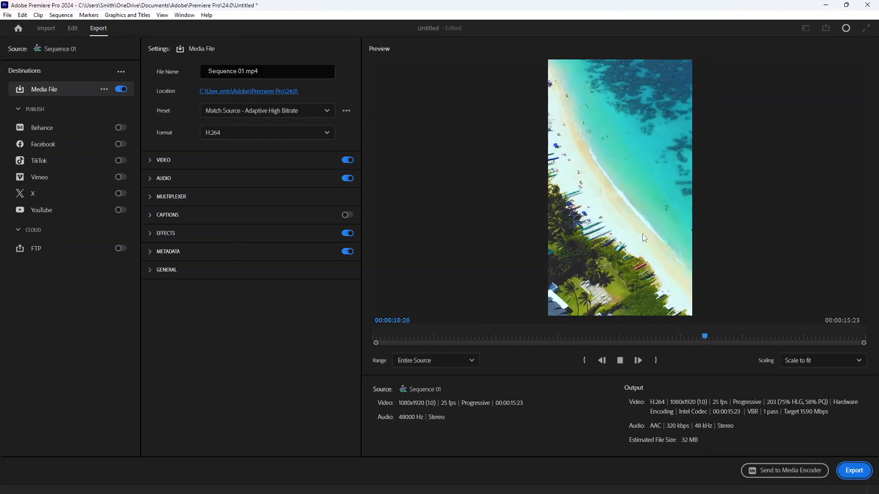
key(space)
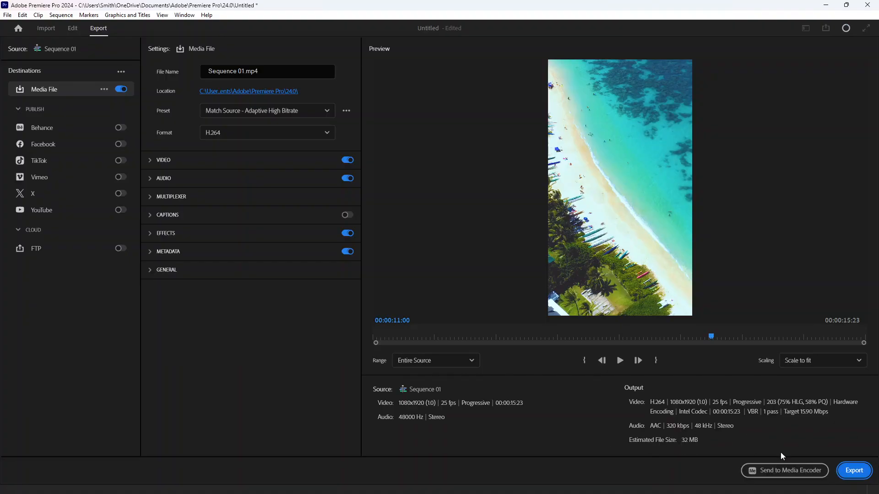
- Start exporting the sequence as Sequence 01.mp4 with H.264, then cancel the encoding
click(855, 475)
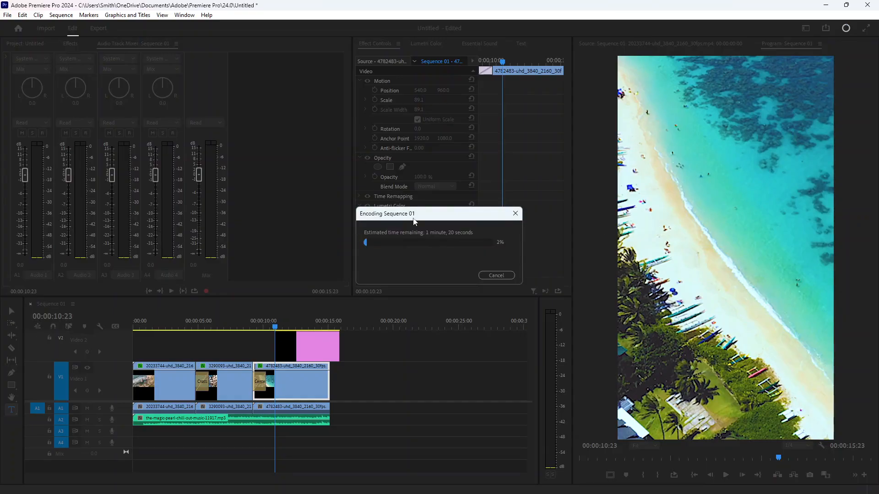
drag(414, 221, 441, 177)
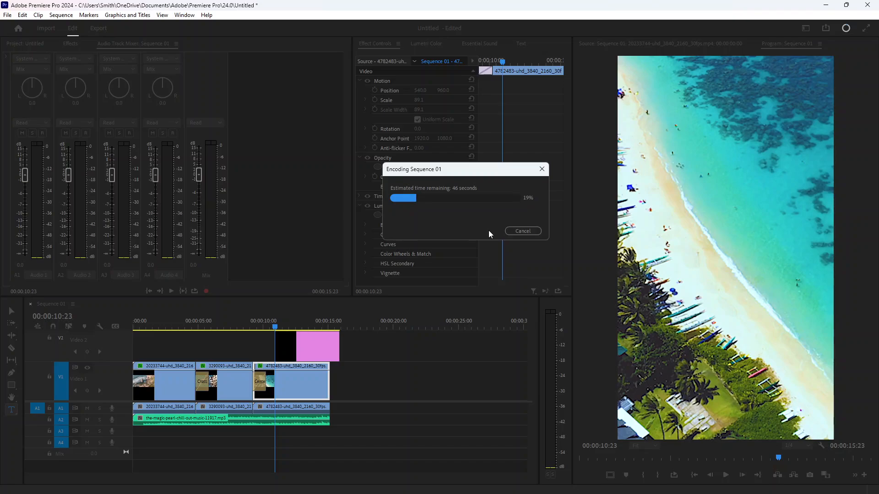
click(523, 231)
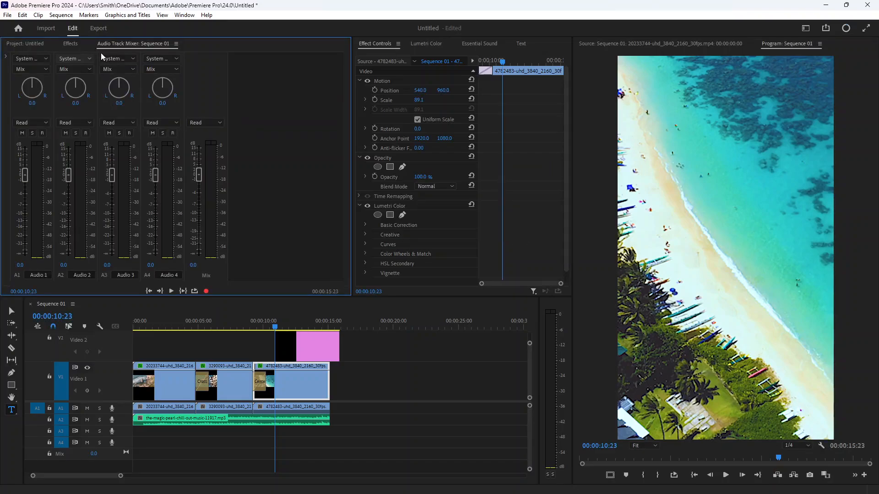